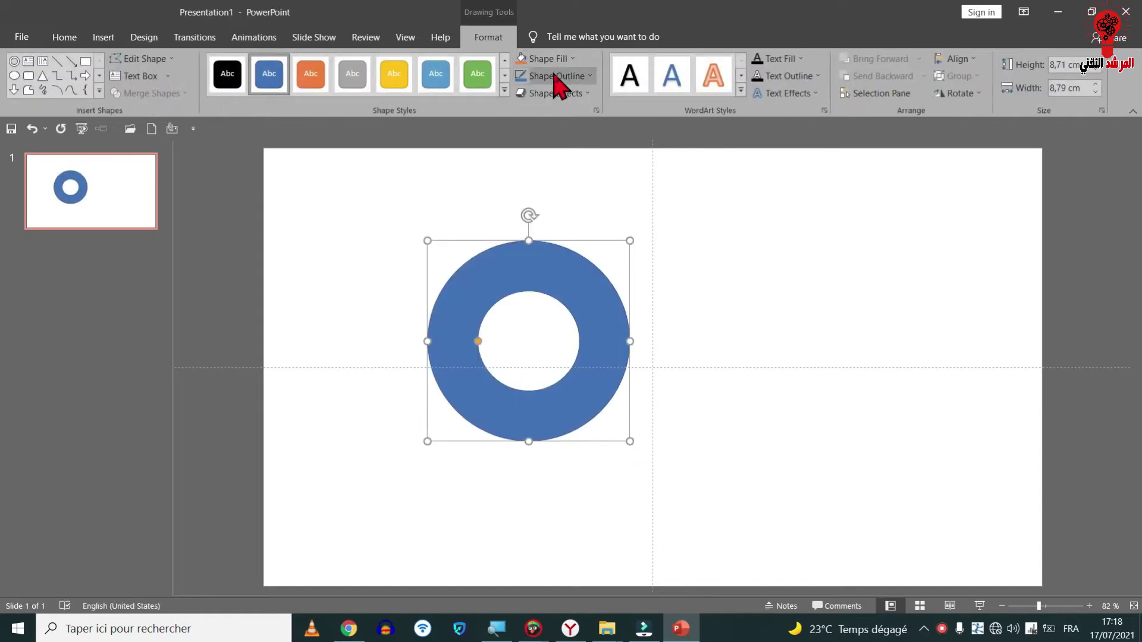
Remove the ring's outline and centre the ring on the slide where the two guides cross.
{"action": "left_click", "coordinate": [555, 76]}
{"action": "left_click", "coordinate": [572, 208]}
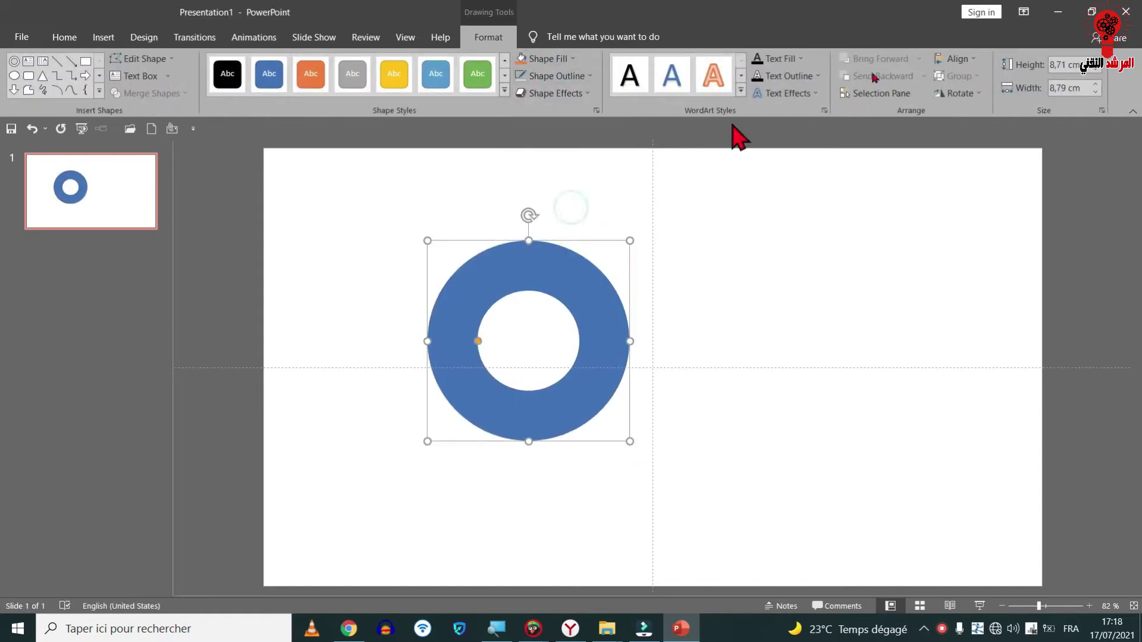
{"action": "left_click", "coordinate": [956, 58]}
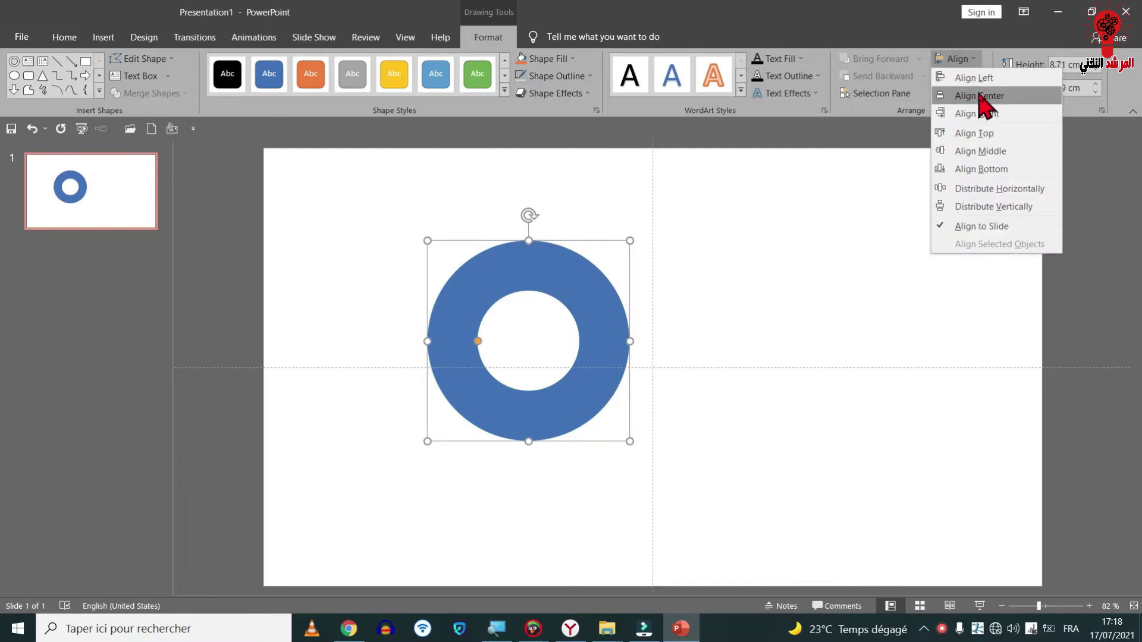
{"action": "left_click", "coordinate": [980, 96]}
{"action": "left_click", "coordinate": [907, 264]}
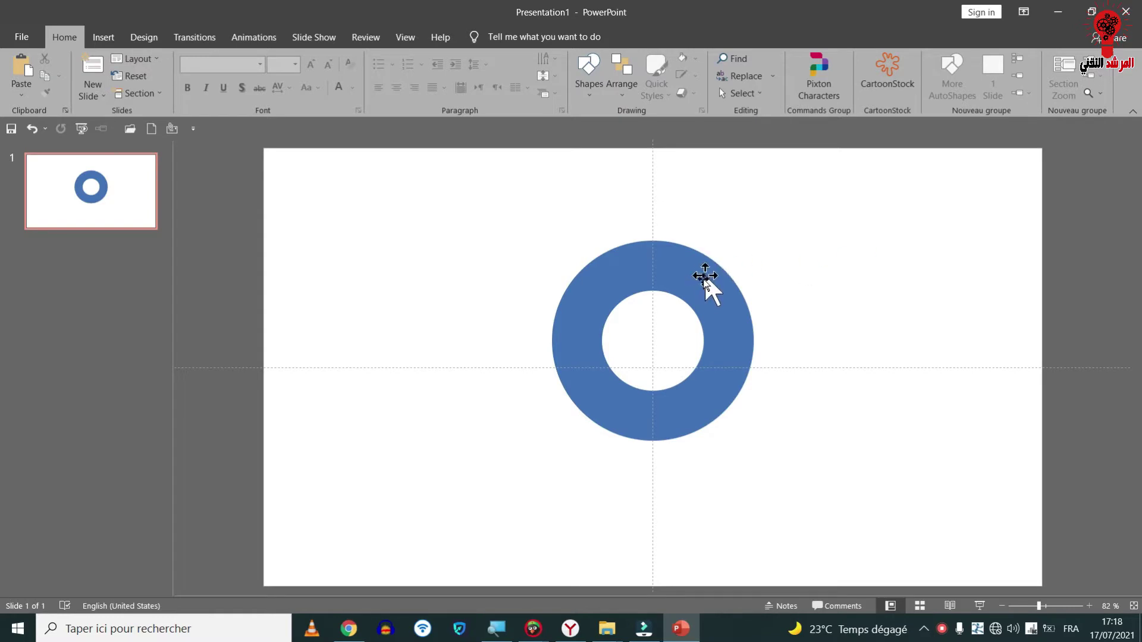
{"action": "left_click_drag", "start_coordinate": [702, 282], "coordinate": [702, 310]}
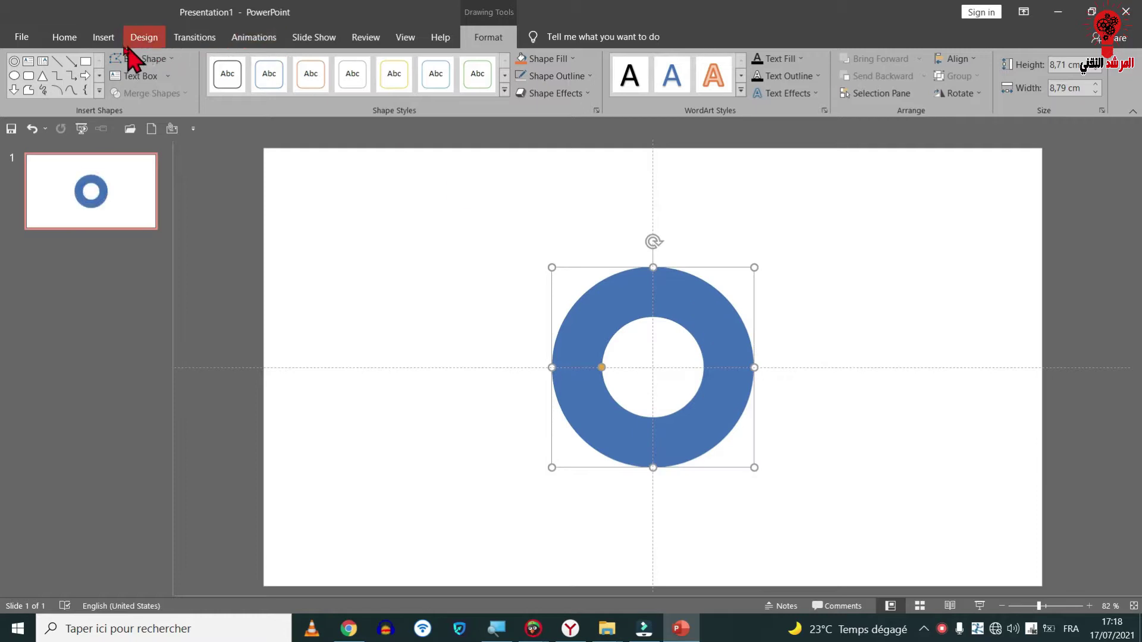
Draw a rectangle without outline, about 5.53 cm wide and 5.33 cm high, covering the ring's lower-left quarter up to the guides.
{"action": "left_click", "coordinate": [104, 38]}
{"action": "left_click", "coordinate": [234, 73]}
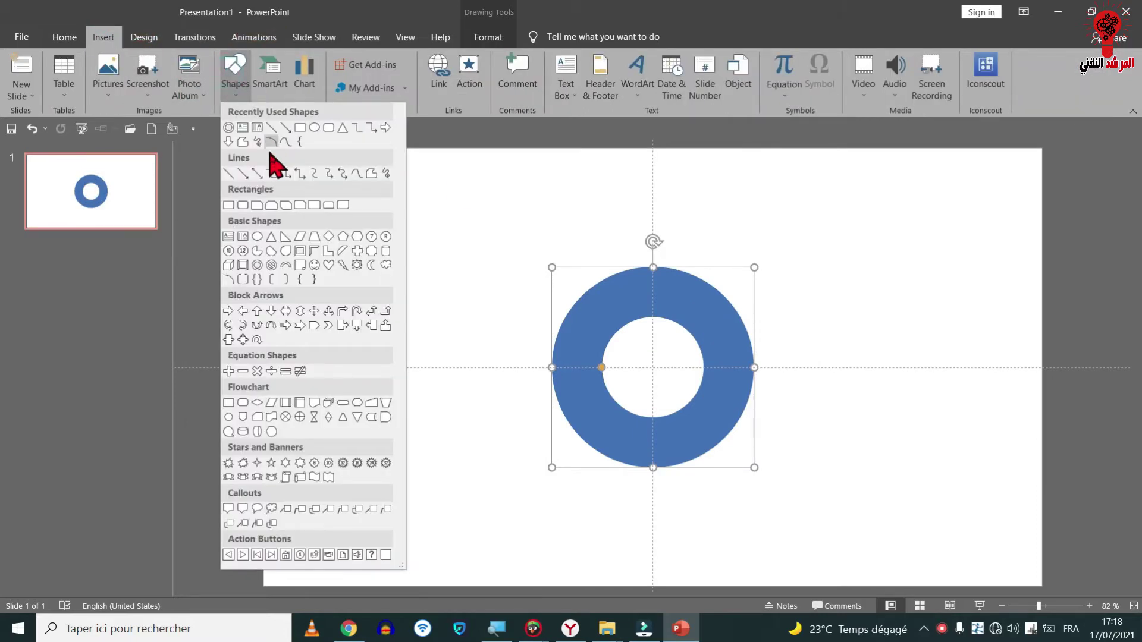
{"action": "left_click", "coordinate": [299, 128]}
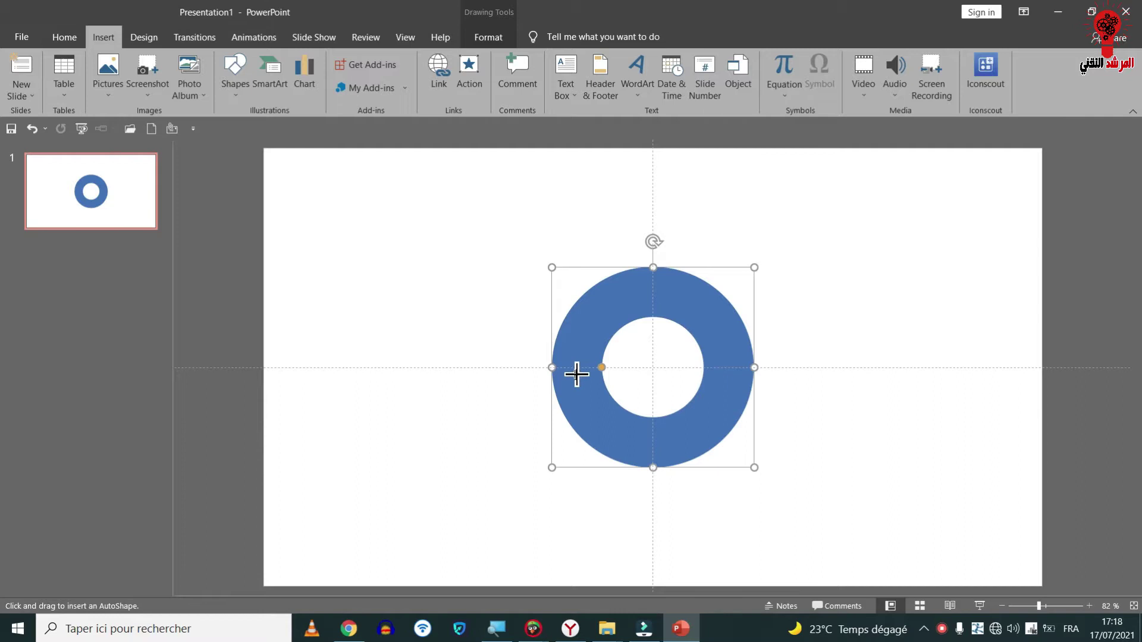
{"action": "left_click_drag", "start_coordinate": [526, 368], "coordinate": [653, 490]}
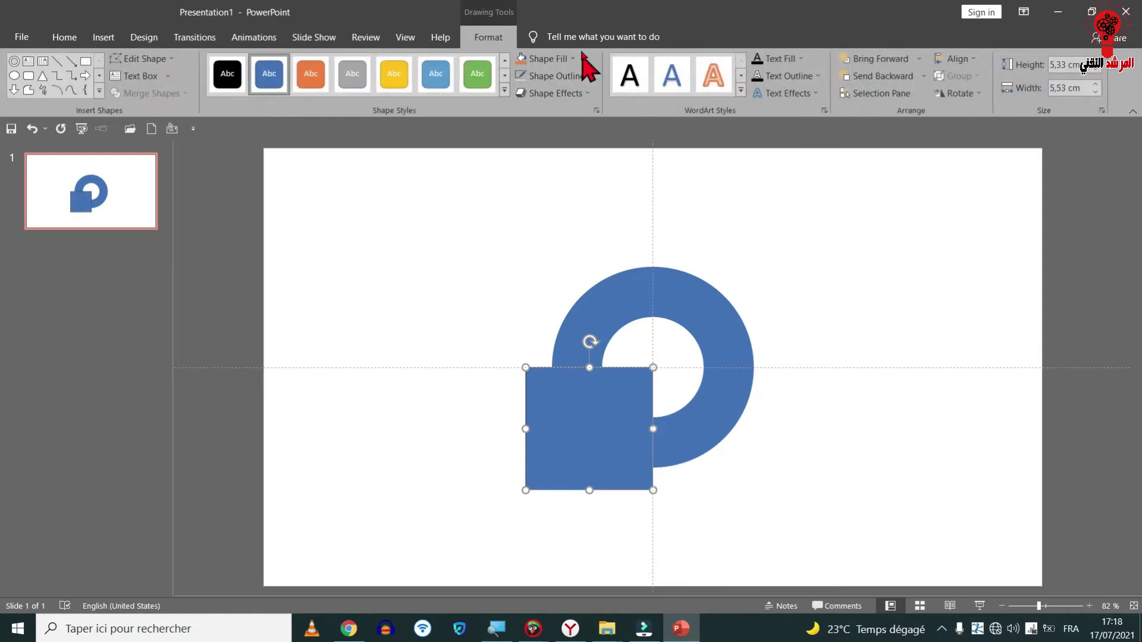
{"action": "left_click", "coordinate": [584, 75]}
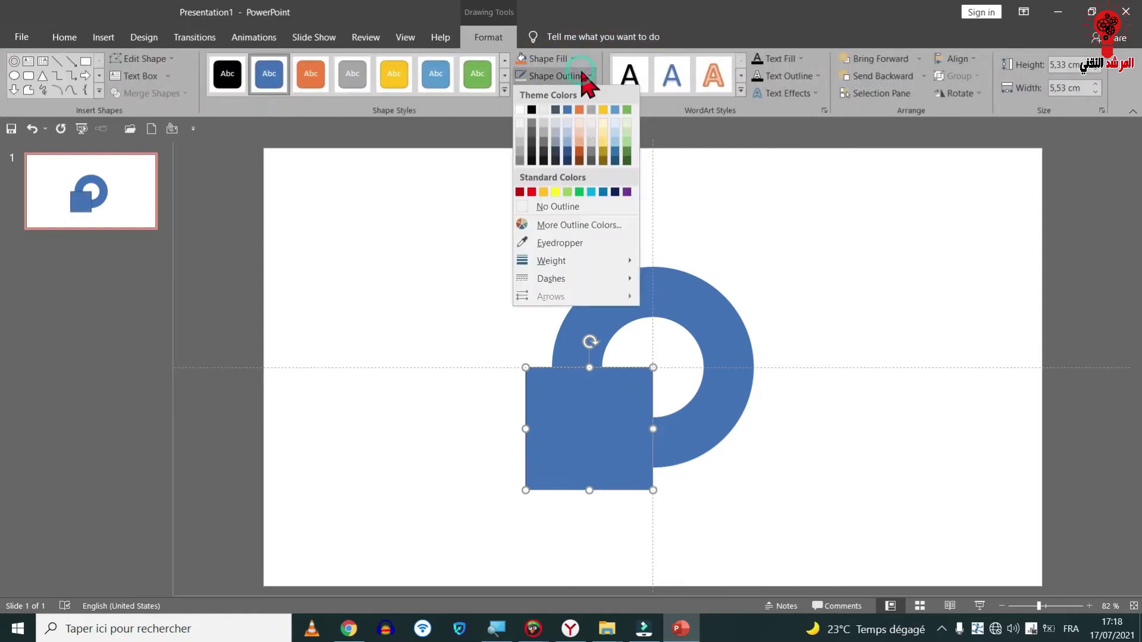
{"action": "left_click", "coordinate": [568, 207]}
Try to merge the ring and the rectangle with Intersect on the only slide.
{"action": "left_click", "coordinate": [680, 319]}
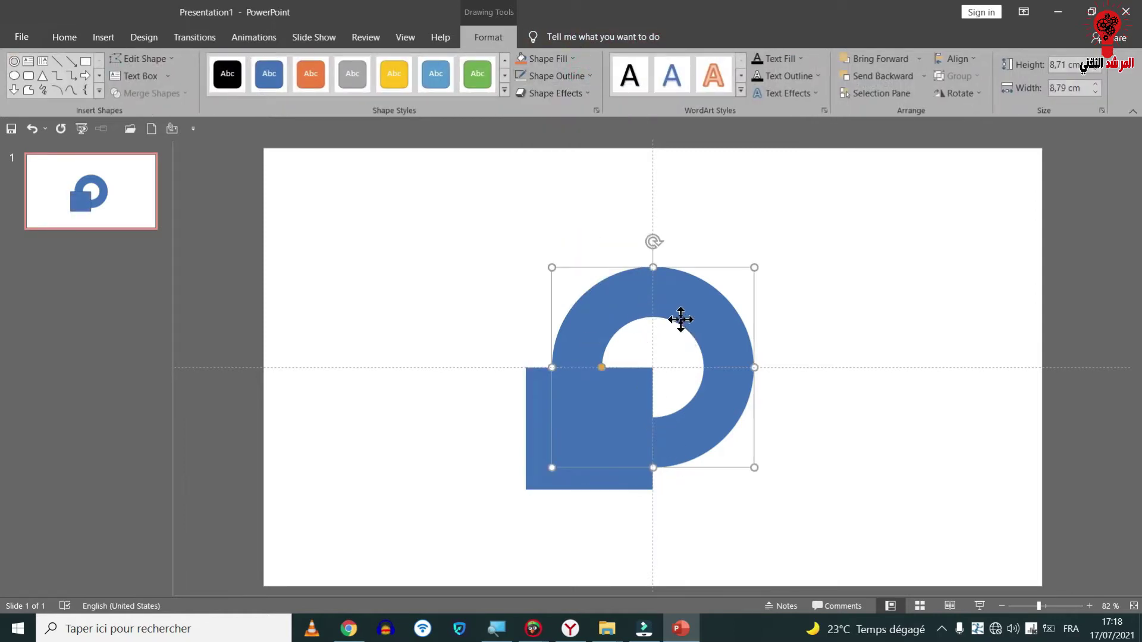
{"action": "left_click", "coordinate": [580, 412], "text": "shift"}
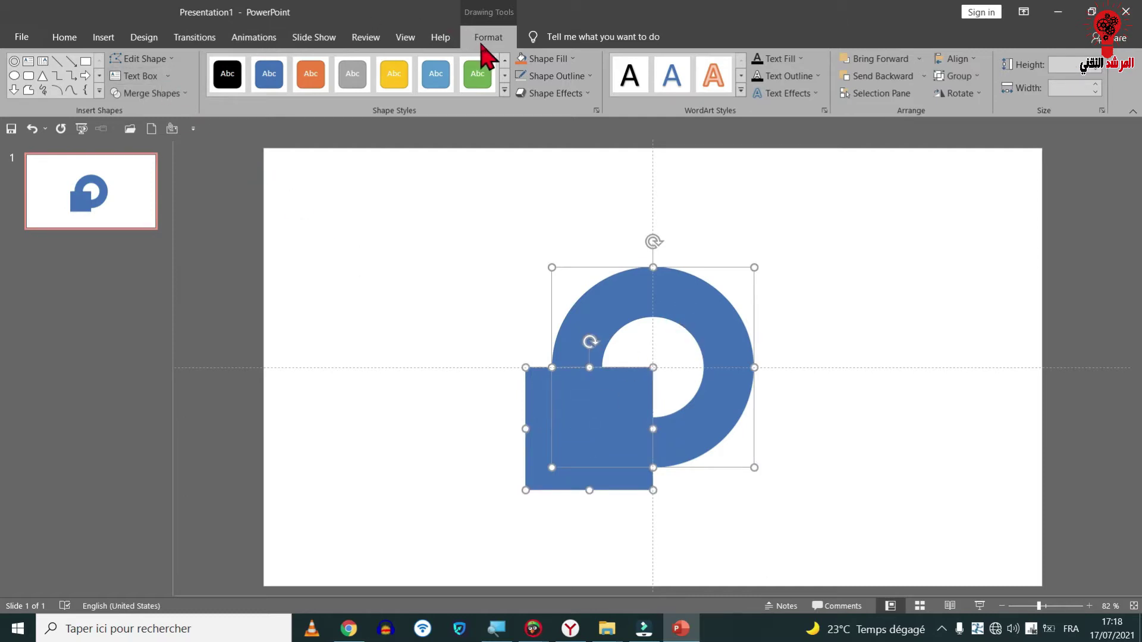
{"action": "left_click", "coordinate": [179, 93]}
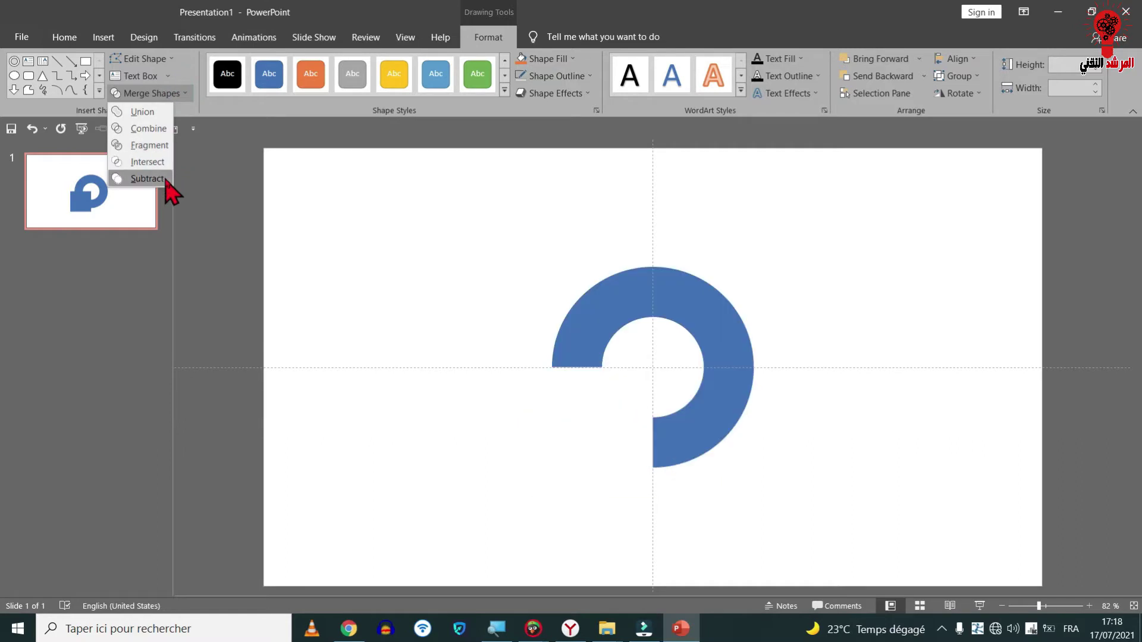
{"action": "left_click", "coordinate": [146, 161]}
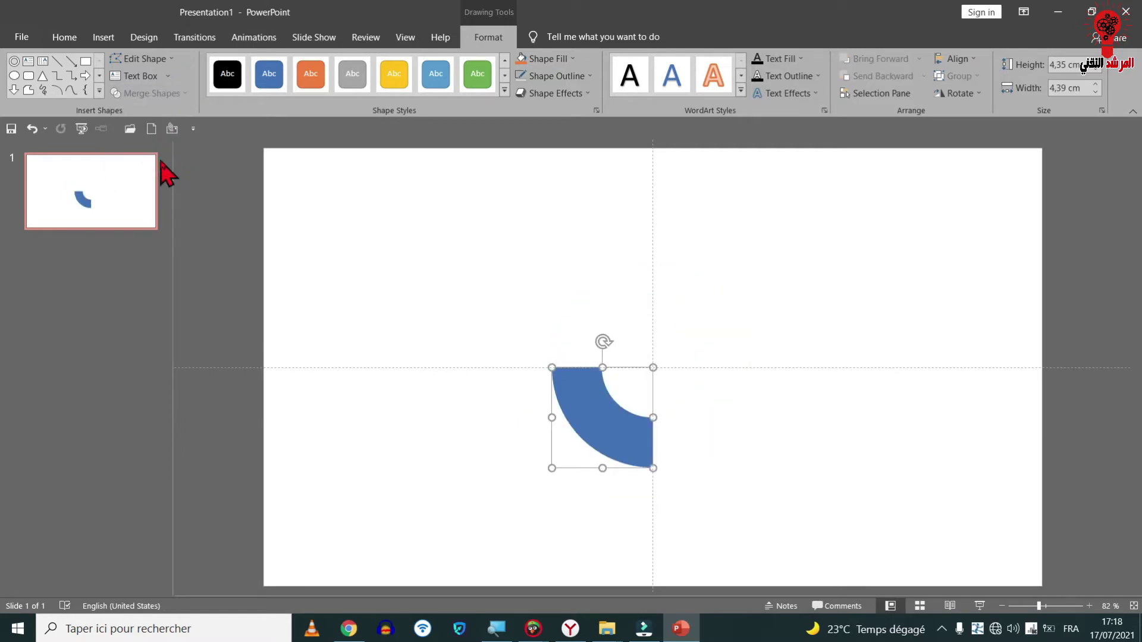
{"action": "key", "text": "ctrl+z"}
Duplicate slide 1 with its ring and rectangle as a second slide.
{"action": "left_click", "coordinate": [118, 197]}
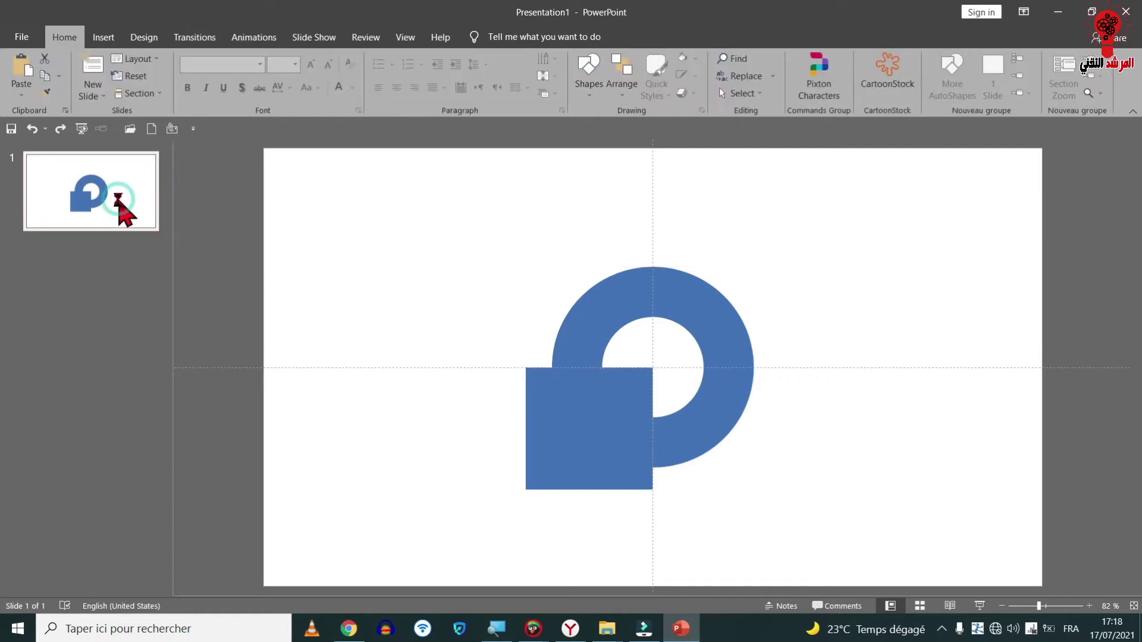
{"action": "key", "text": "ctrl+v"}
{"action": "left_click", "coordinate": [118, 198]}
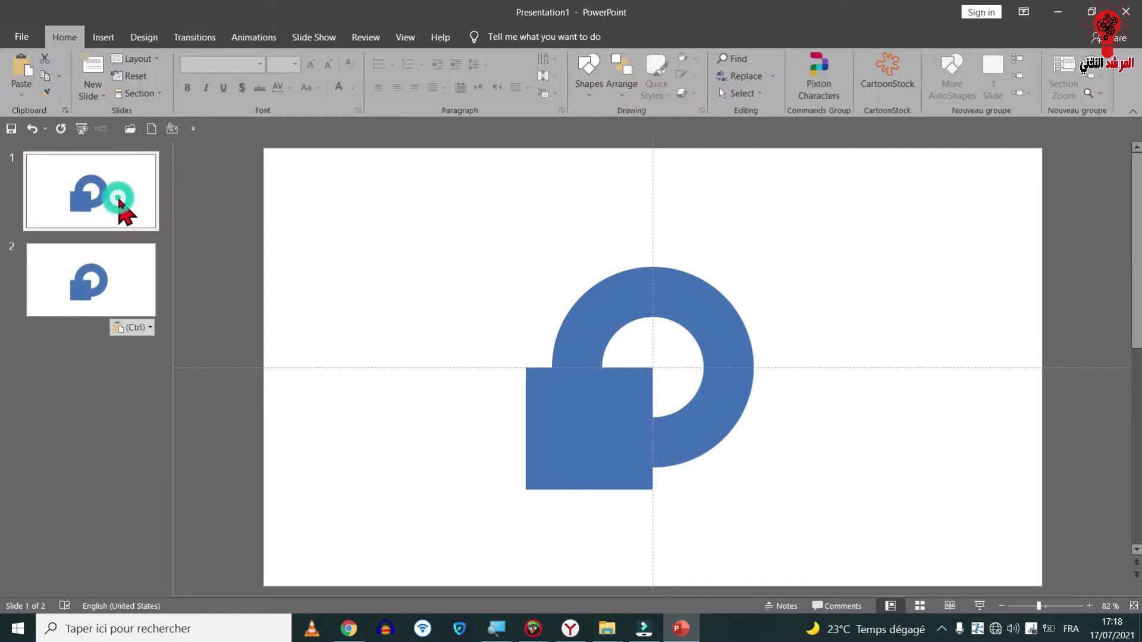
On slide 2, intersect the ring with the rectangle so that only the lower-left quarter ring is kept.
{"action": "left_click", "coordinate": [122, 282]}
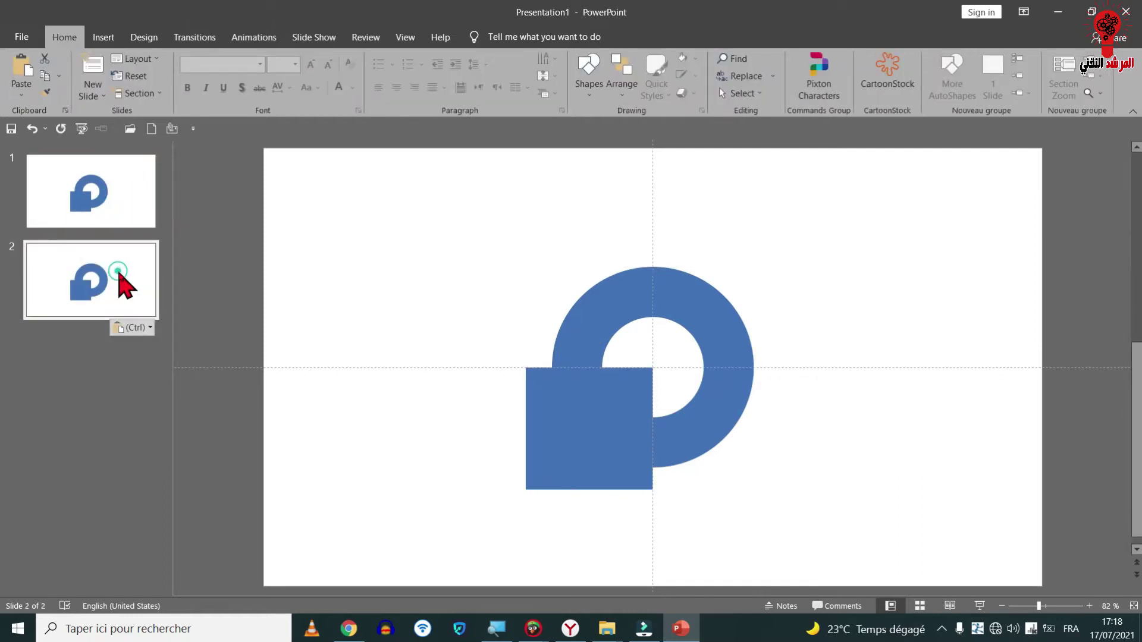
{"action": "left_click", "coordinate": [572, 323]}
{"action": "left_click", "coordinate": [544, 417], "text": "shift"}
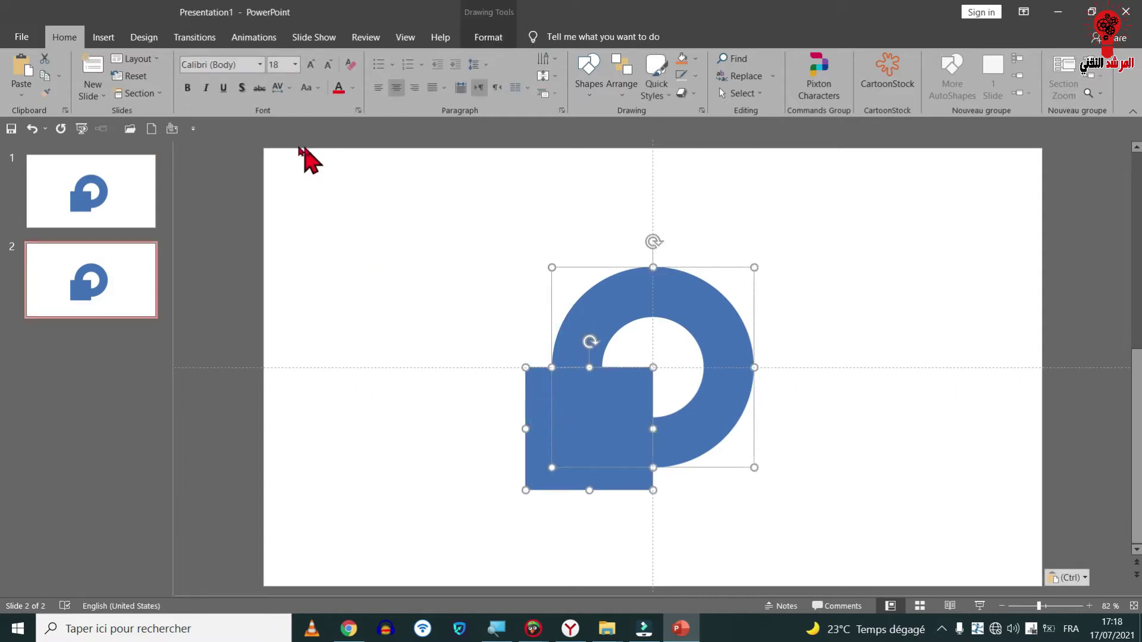
{"action": "left_click", "coordinate": [493, 38]}
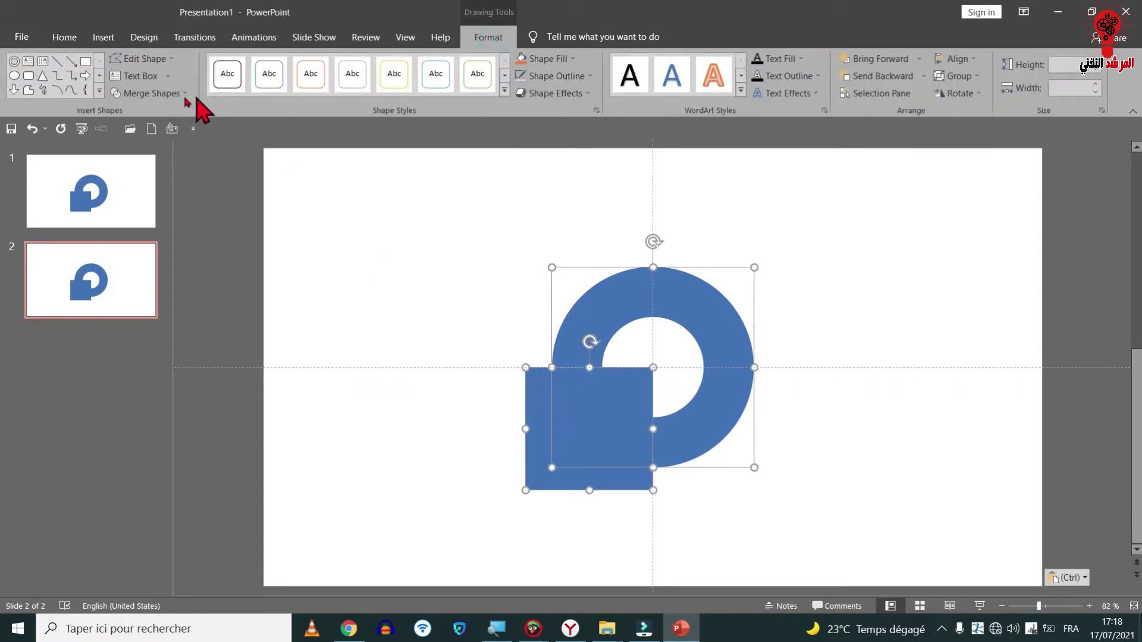
{"action": "left_click", "coordinate": [183, 96]}
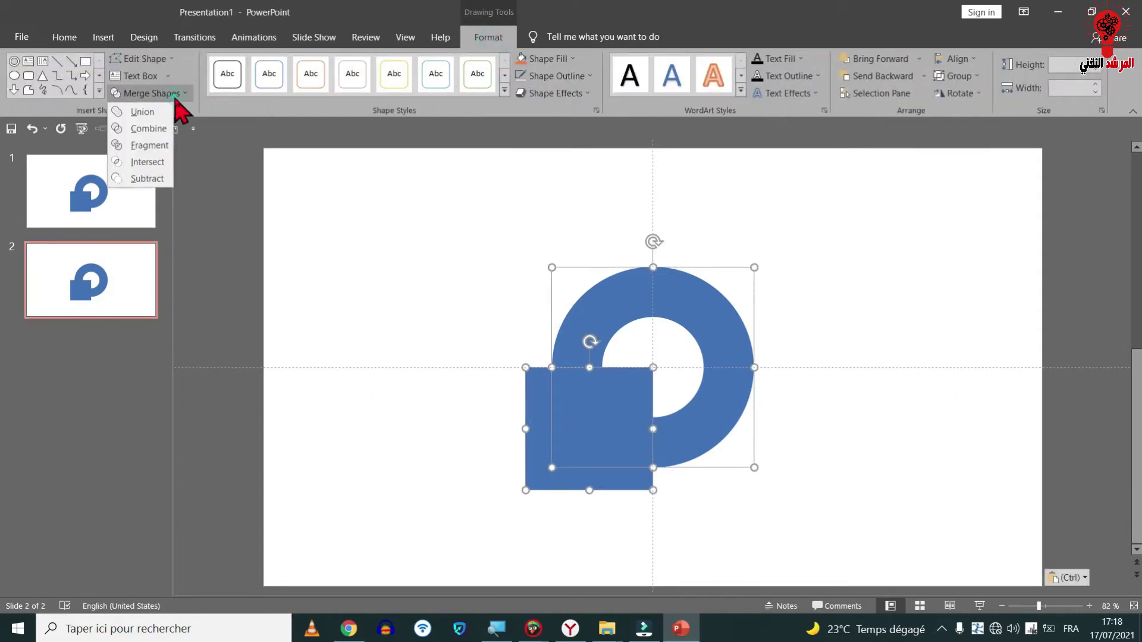
{"action": "left_click", "coordinate": [156, 167]}
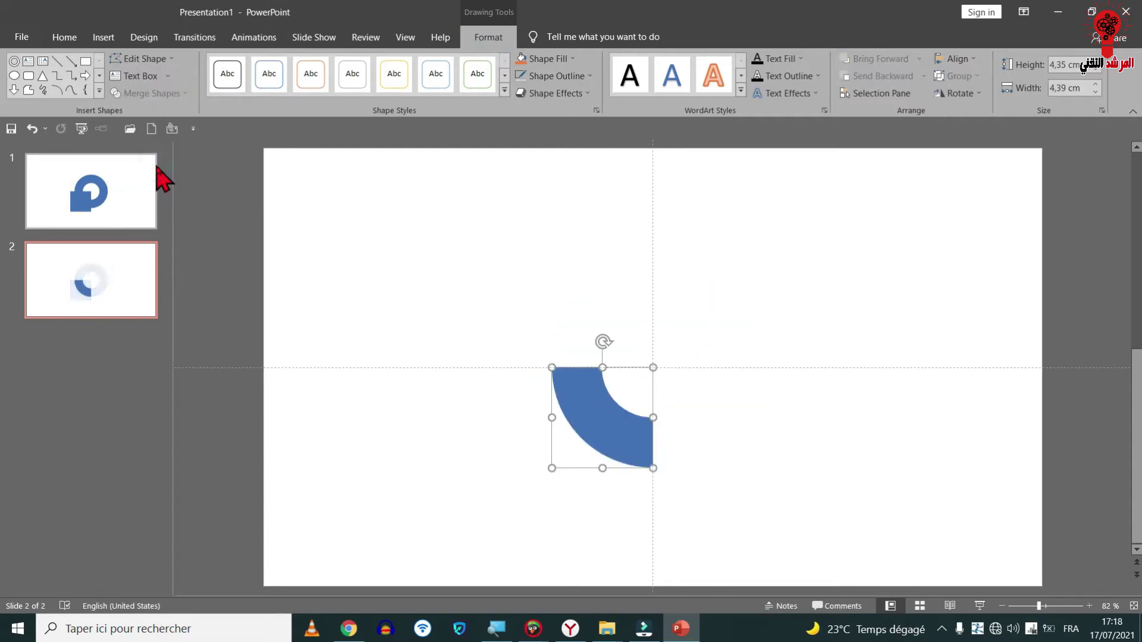
{"action": "left_click", "coordinate": [229, 233]}
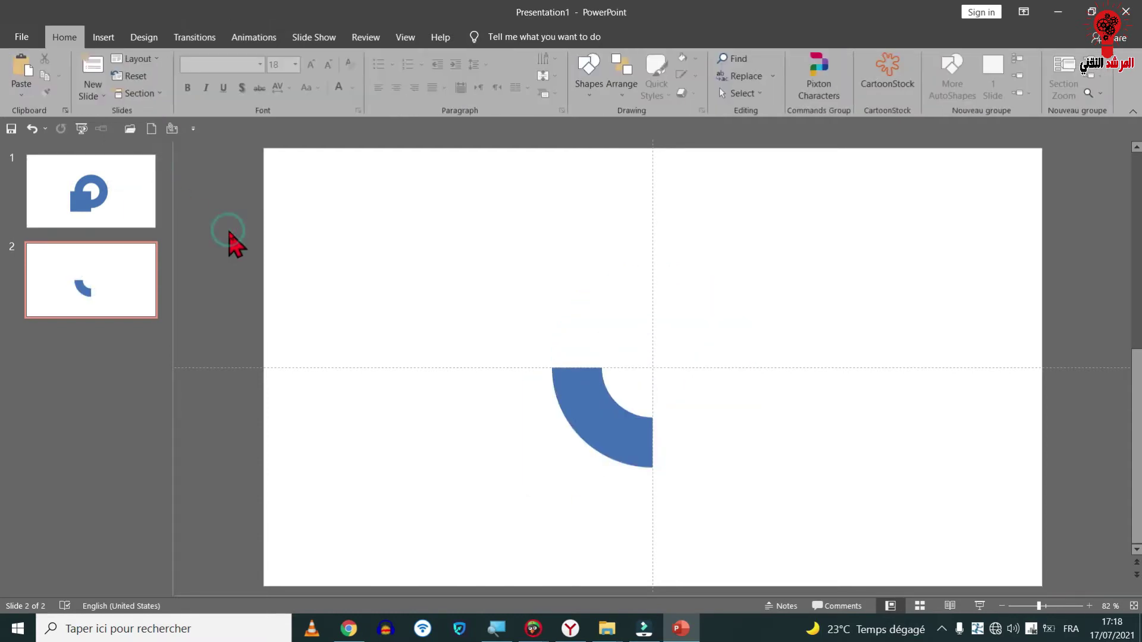
On slide 1, widen the rectangle to about 11.46 cm so it covers the ring's whole lower half.
{"action": "left_click", "coordinate": [122, 215]}
{"action": "left_click", "coordinate": [584, 455]}
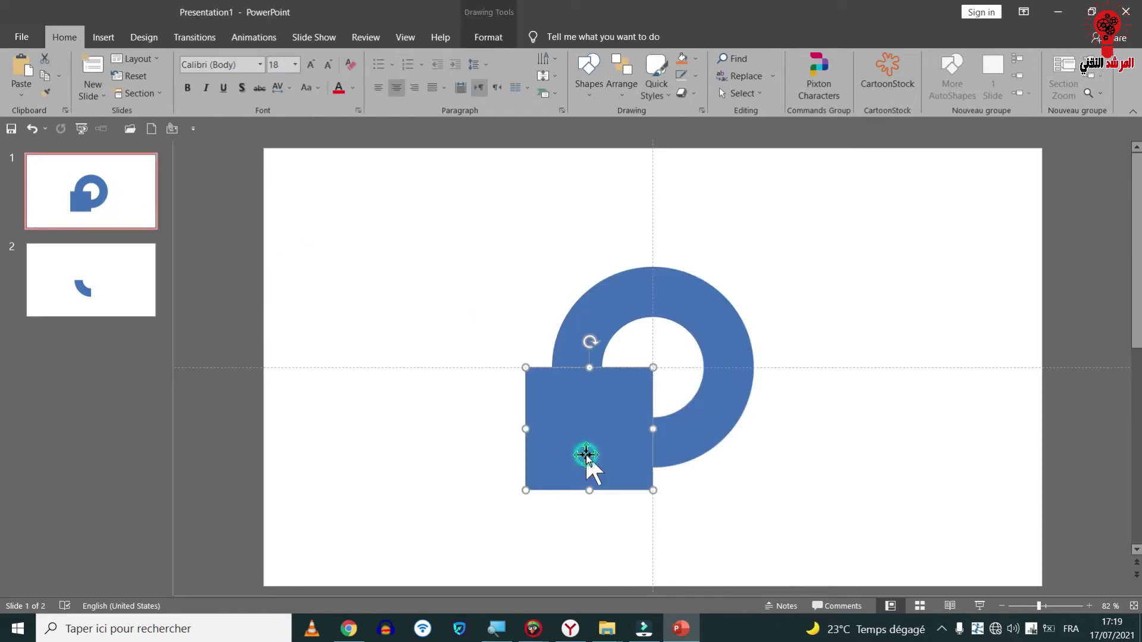
{"action": "left_click_drag", "start_coordinate": [655, 429], "coordinate": [790, 441]}
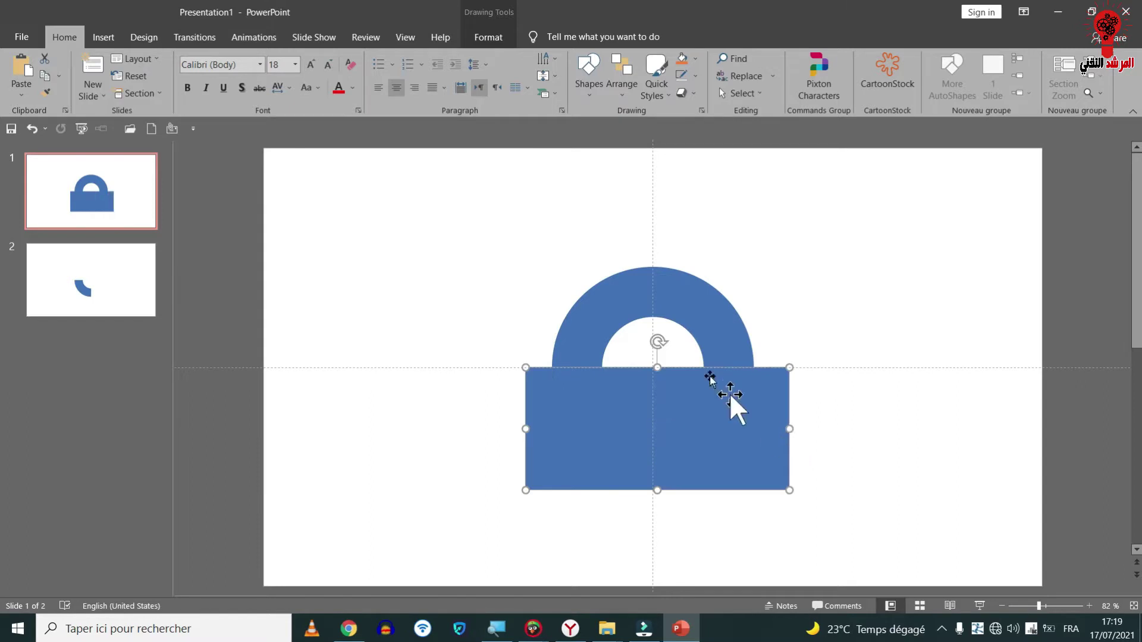
{"action": "left_click", "coordinate": [611, 330], "text": "ctrl"}
{"action": "left_click_drag", "start_coordinate": [540, 393], "coordinate": [542, 396]}
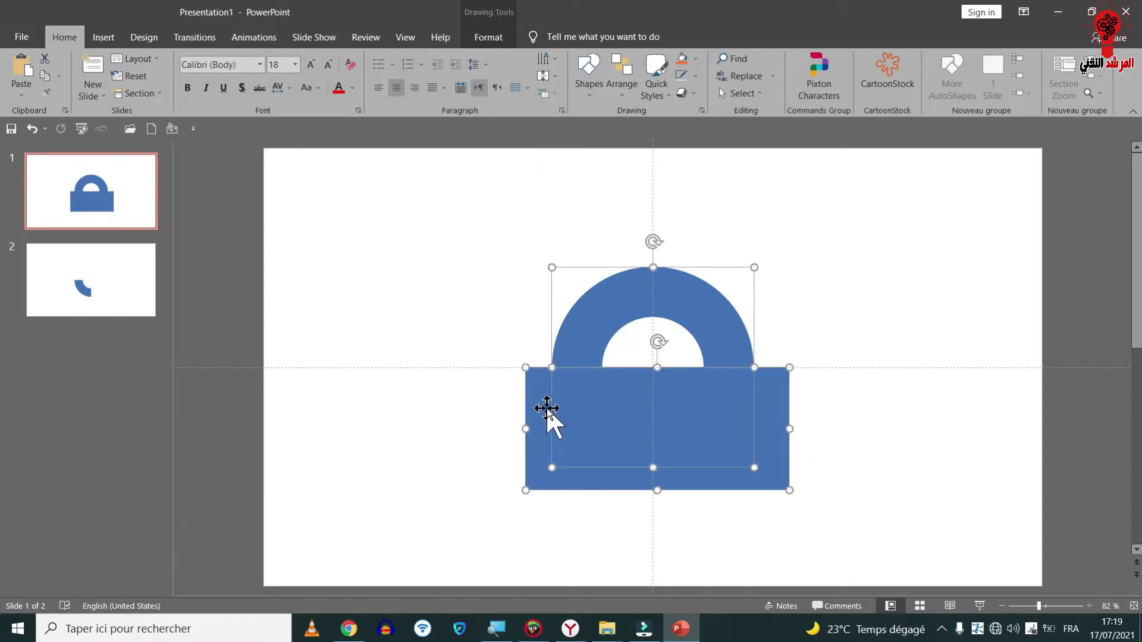
{"action": "left_click", "coordinate": [466, 404]}
{"action": "left_click", "coordinate": [540, 406]}
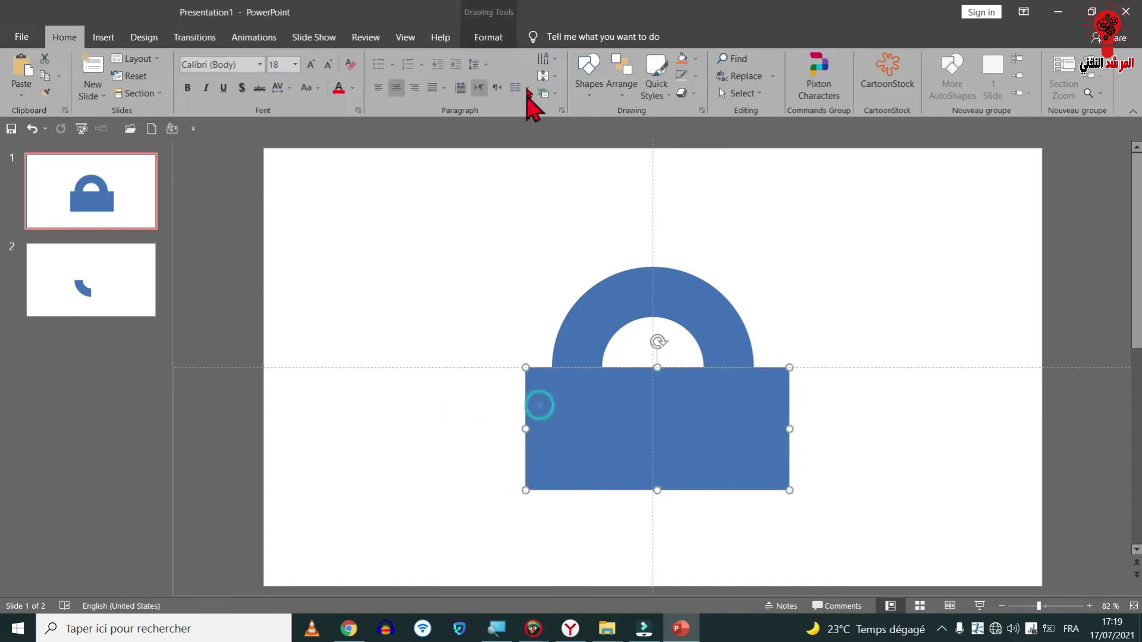
{"action": "left_click", "coordinate": [493, 36]}
{"action": "left_click", "coordinate": [541, 76]}
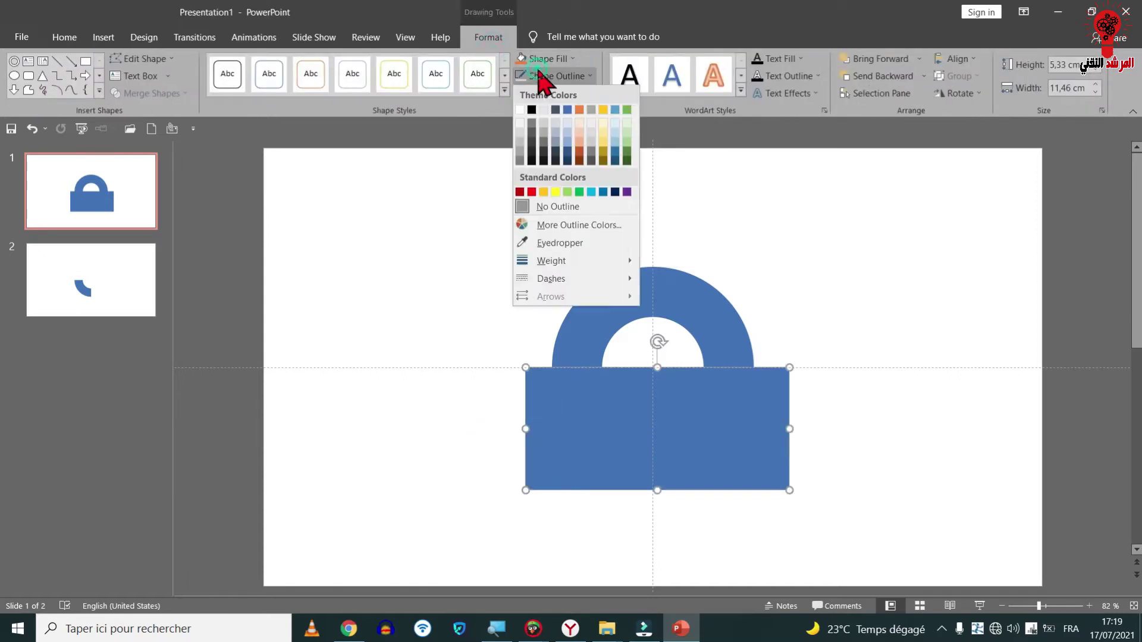
{"action": "left_click", "coordinate": [379, 296]}
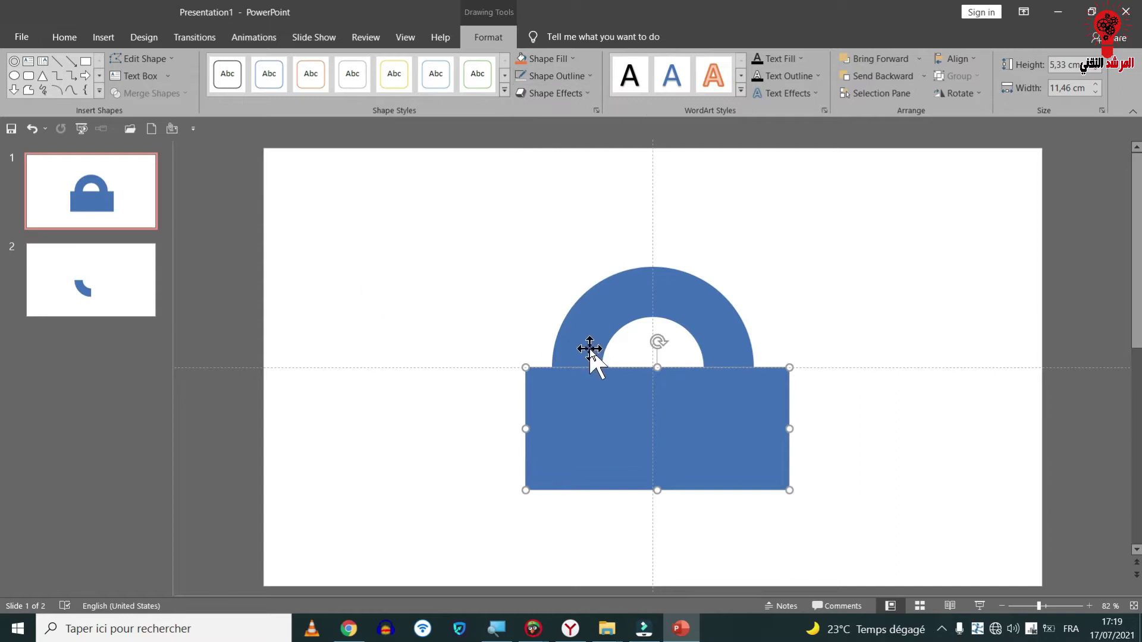
Subtract the widened rectangle from the ring on slide 1, keeping only the upper half ring.
{"action": "left_click", "coordinate": [589, 351]}
{"action": "left_click", "coordinate": [539, 416], "text": "shift"}
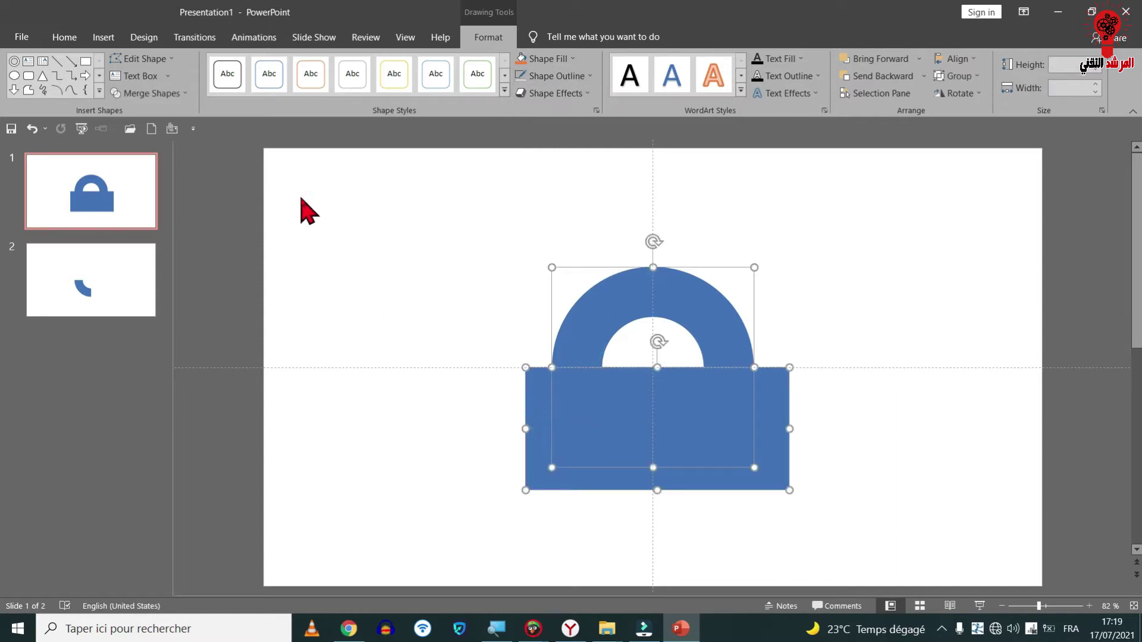
{"action": "left_click", "coordinate": [173, 92]}
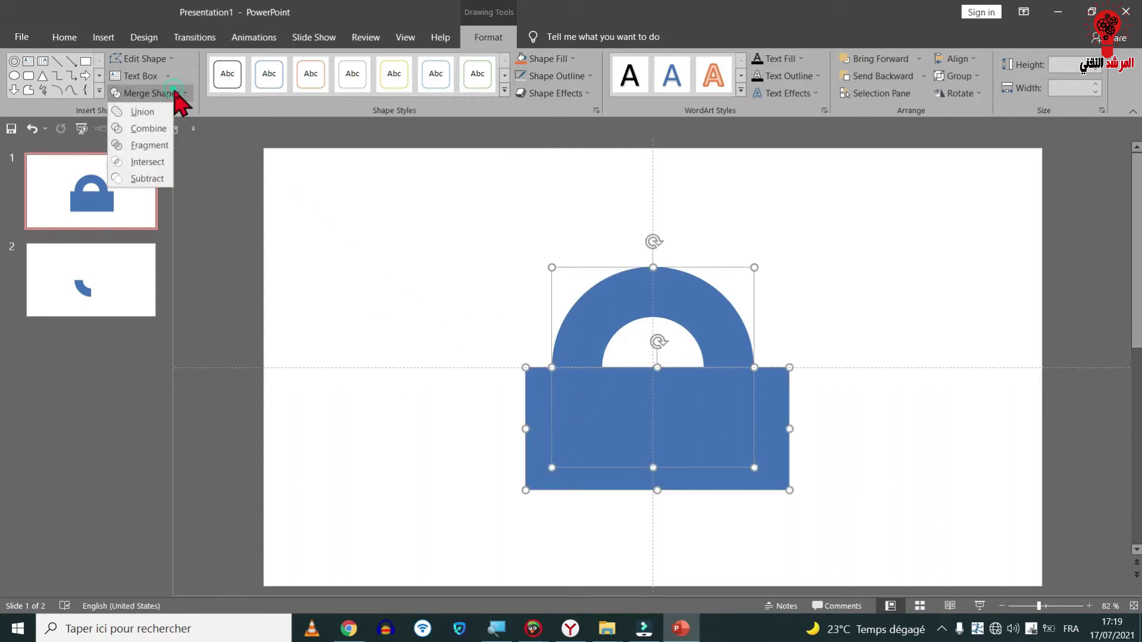
{"action": "left_click", "coordinate": [147, 178]}
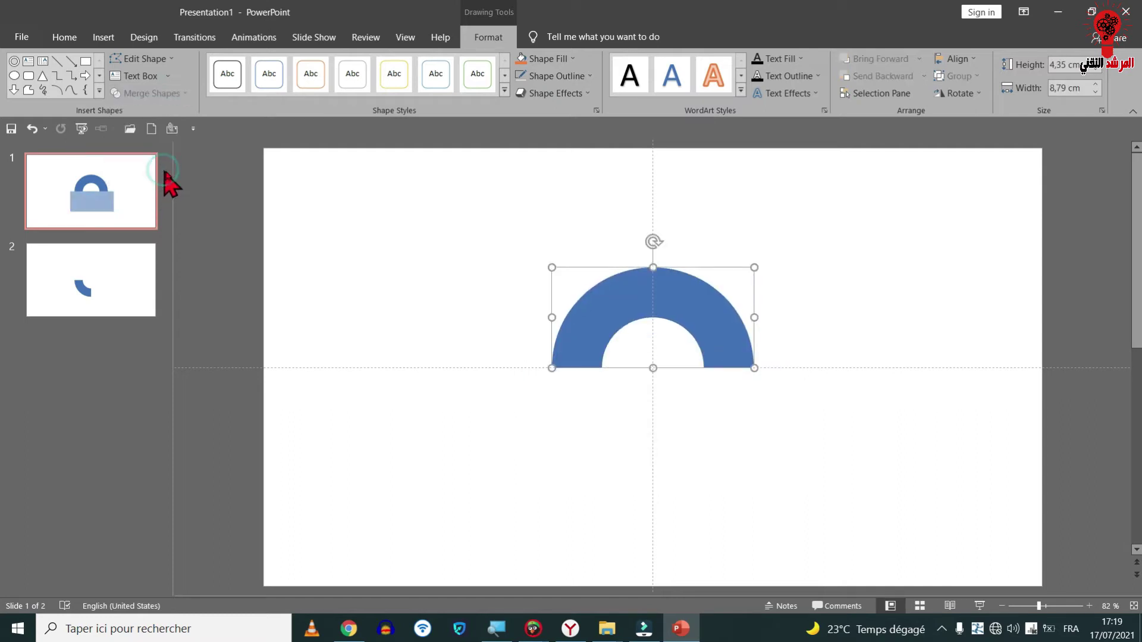
{"action": "left_click", "coordinate": [350, 277]}
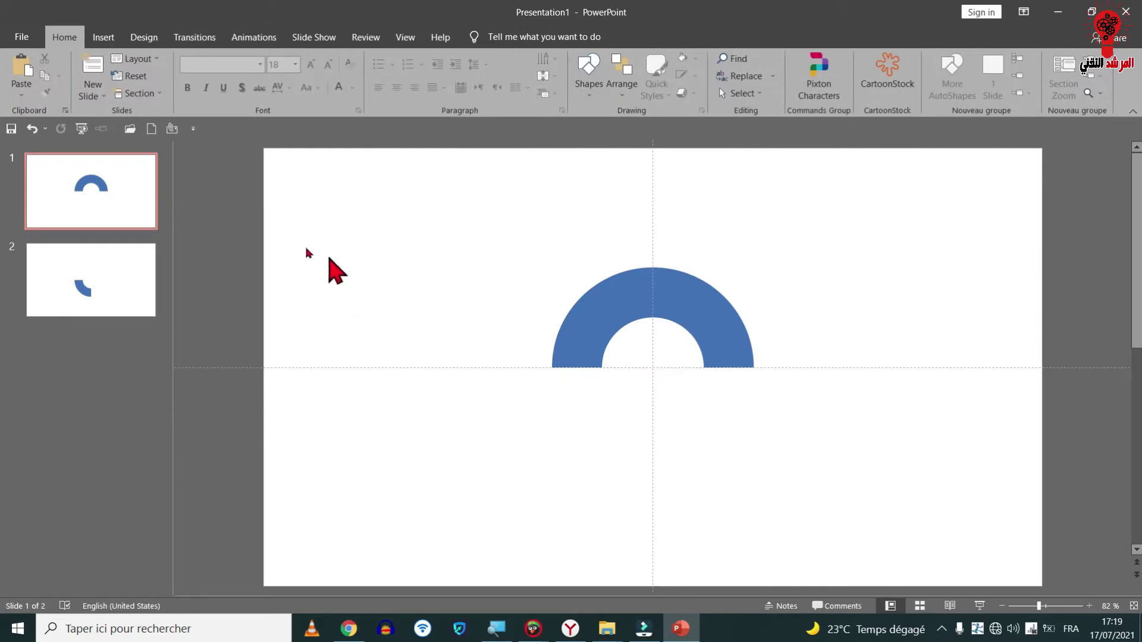
On slide 2, flip the quarter ring horizontally.
{"action": "left_click", "coordinate": [101, 286]}
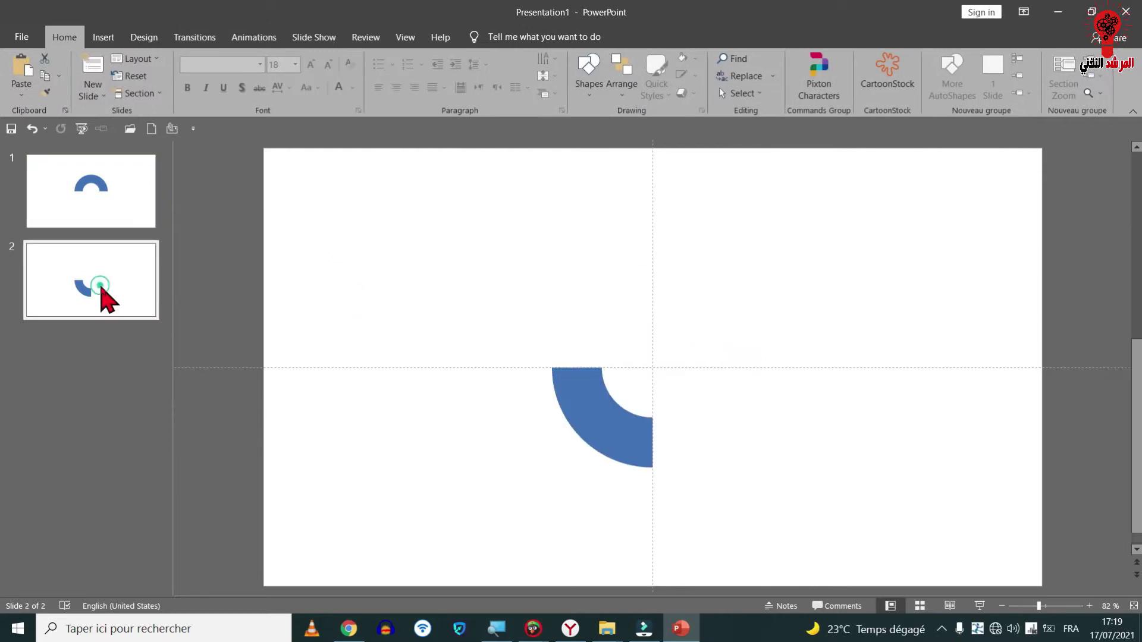
{"action": "left_click", "coordinate": [587, 394]}
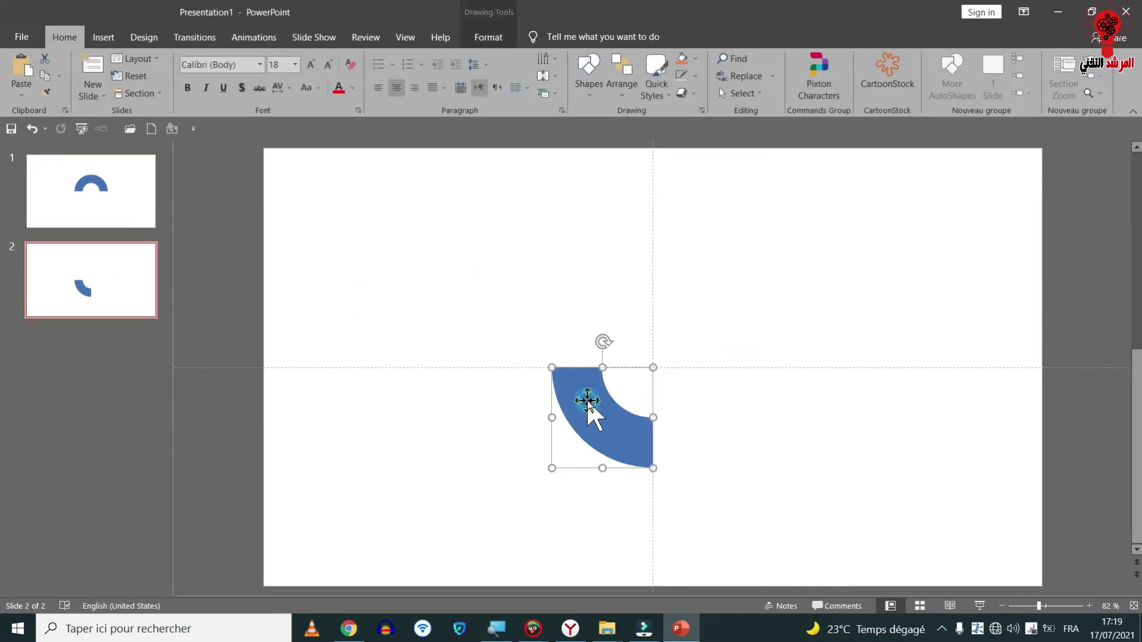
{"action": "left_click", "coordinate": [490, 35]}
{"action": "left_click", "coordinate": [544, 76]}
{"action": "left_click", "coordinate": [544, 76]}
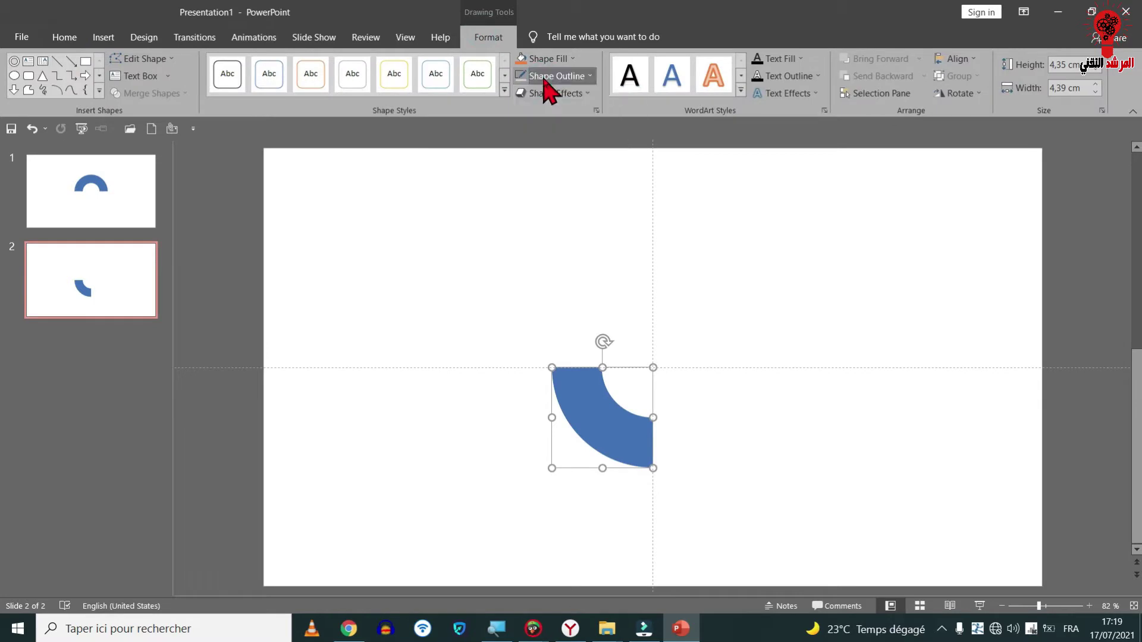
{"action": "left_click", "coordinate": [975, 95]}
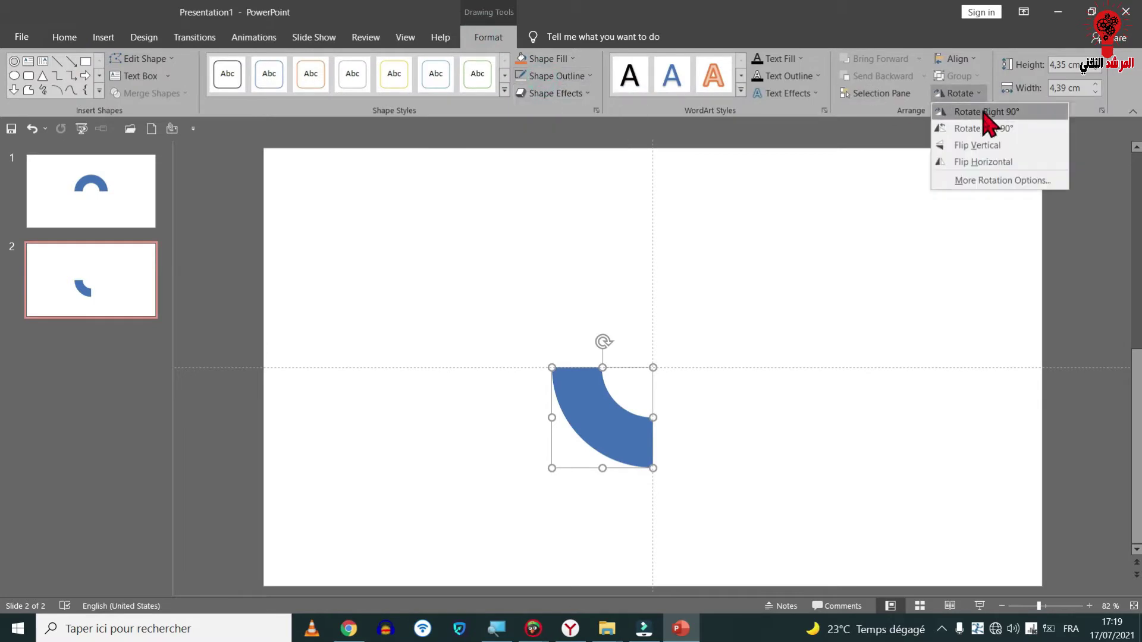
{"action": "left_click", "coordinate": [987, 163]}
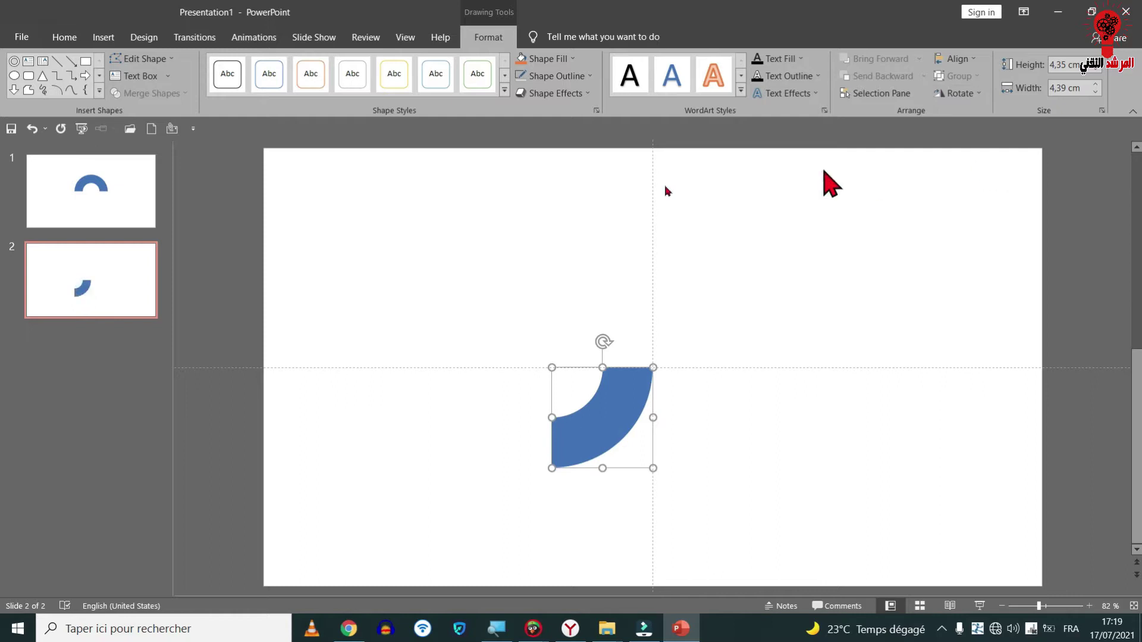
Draw a rectangle about 12.54 cm wide and 2.29 cm high from slide 2's left edge to the quarter ring's lower end.
{"action": "left_click", "coordinate": [524, 300]}
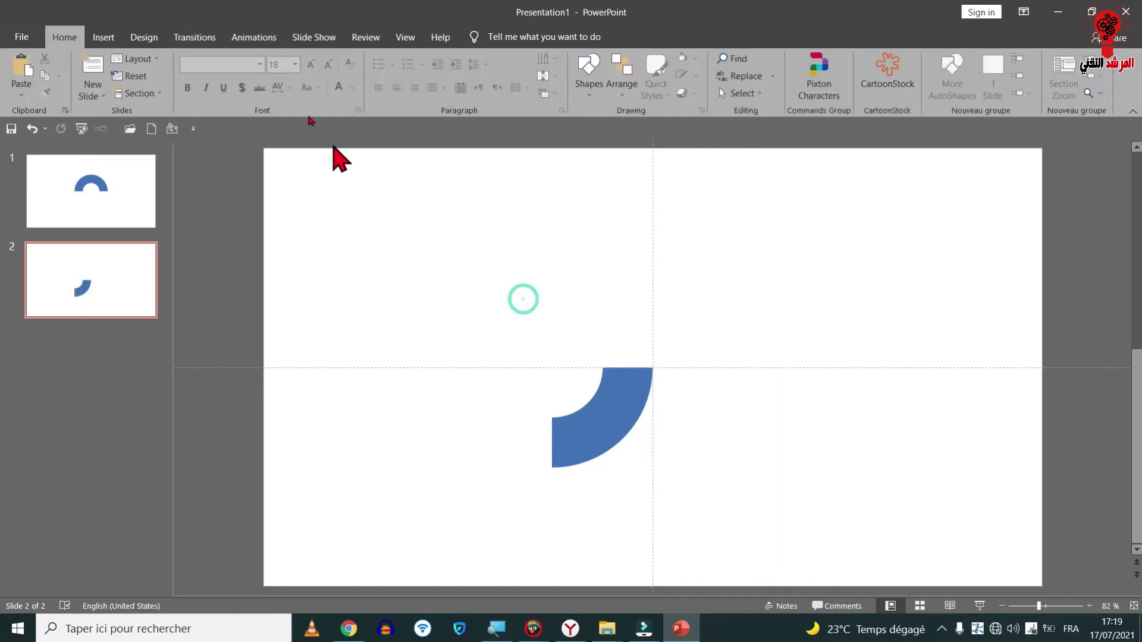
{"action": "left_click", "coordinate": [104, 39]}
{"action": "left_click", "coordinate": [235, 74]}
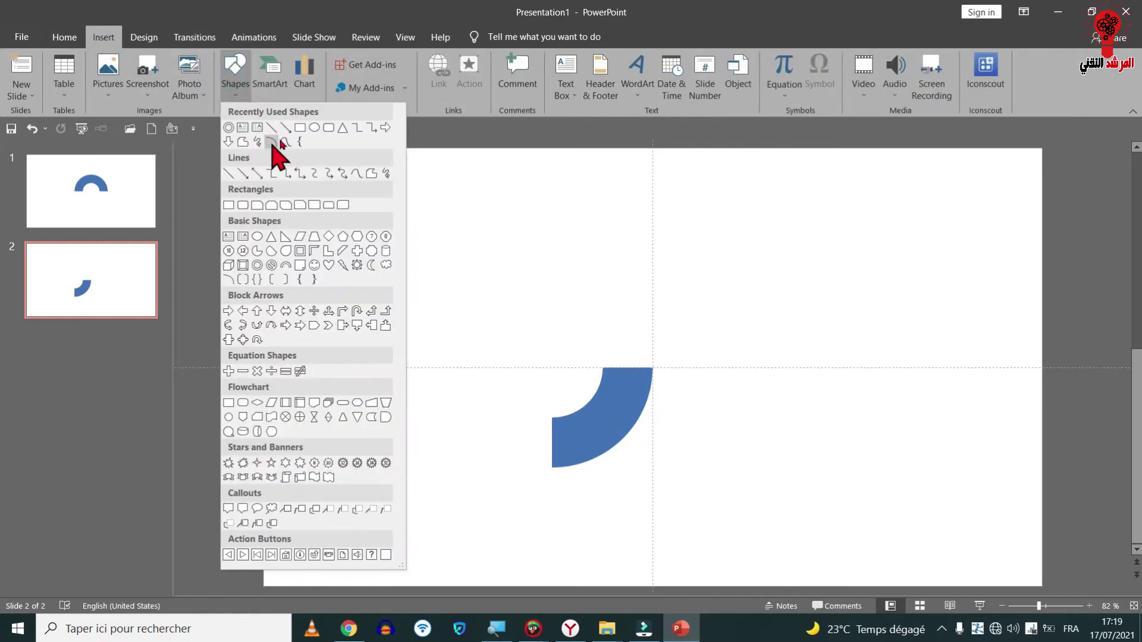
{"action": "left_click", "coordinate": [301, 127]}
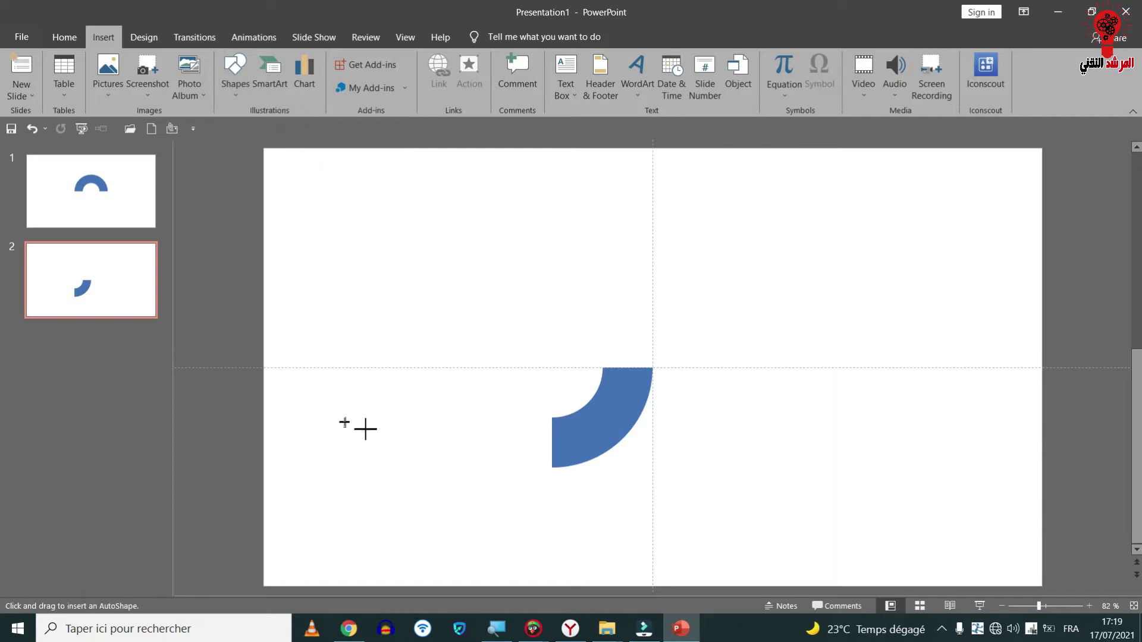
{"action": "left_click_drag", "start_coordinate": [265, 415], "coordinate": [552, 487]}
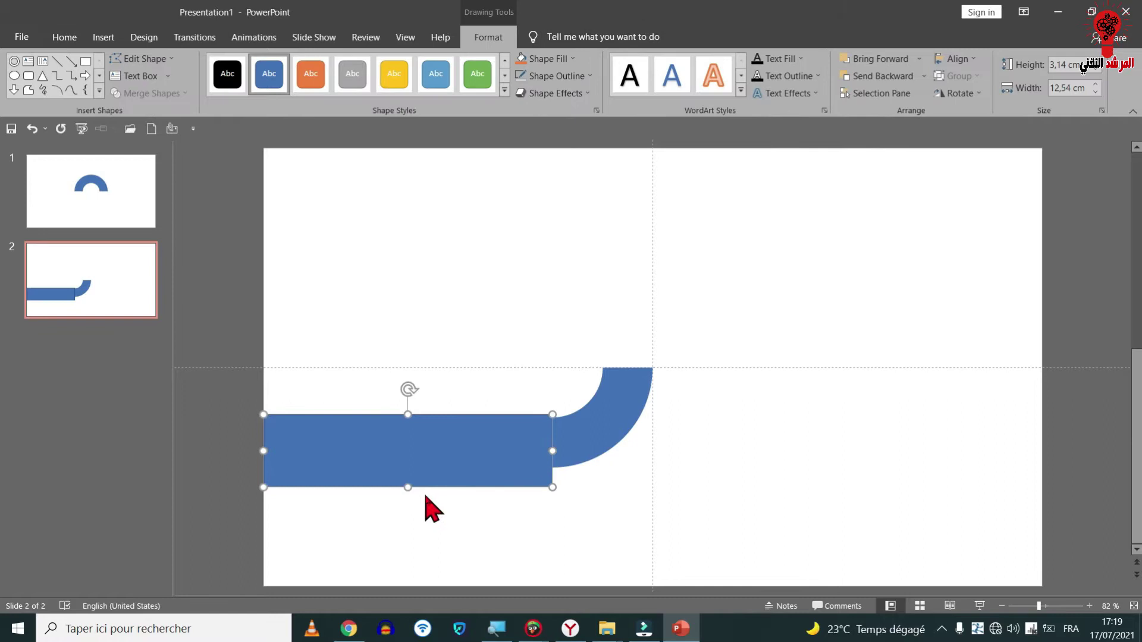
{"action": "left_click_drag", "start_coordinate": [408, 487], "coordinate": [408, 468]}
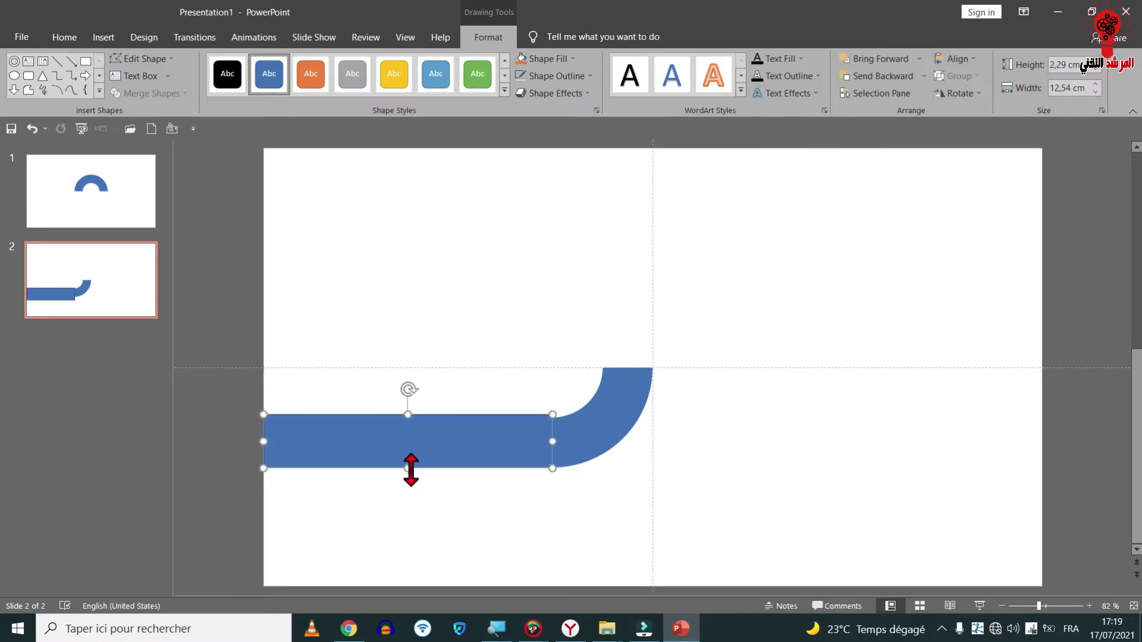
Remove the rectangle's outline and trim its height to about 2.19 cm so its upper edge meets the quarter ring's inner edge.
{"action": "left_click", "coordinate": [578, 77]}
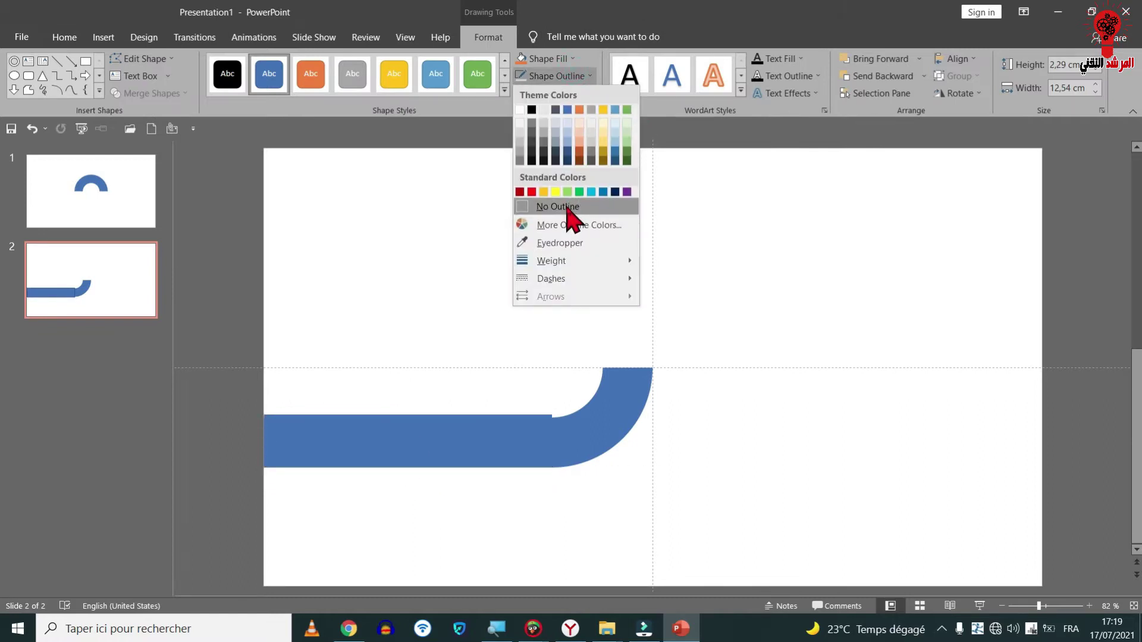
{"action": "left_click", "coordinate": [572, 207]}
{"action": "left_click_drag", "start_coordinate": [1040, 605], "coordinate": [1048, 605]}
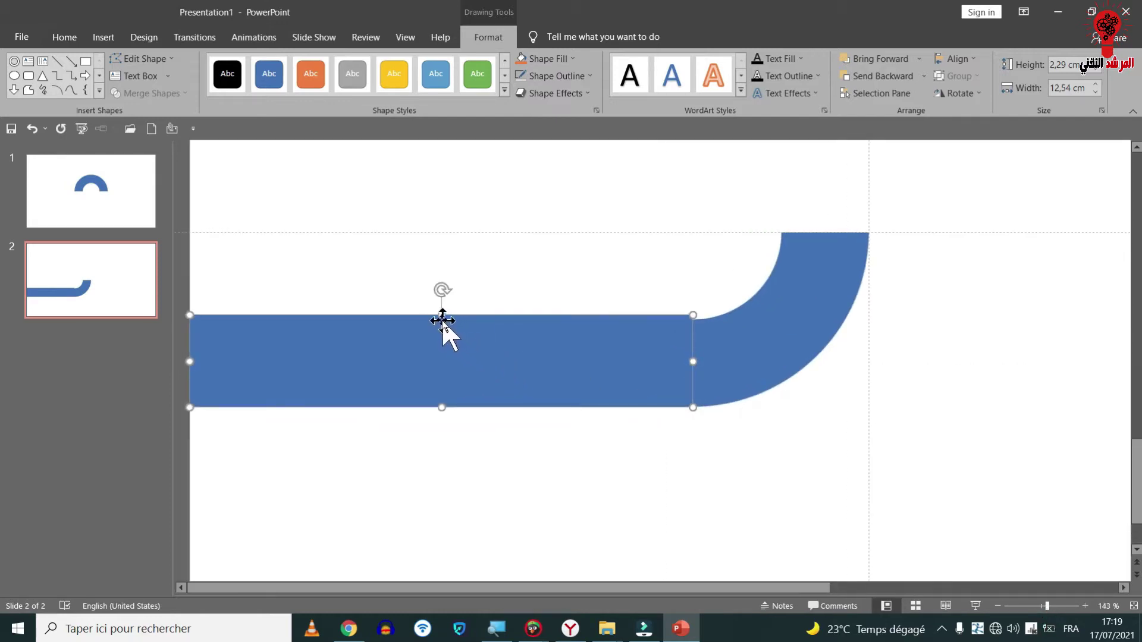
{"action": "left_click_drag", "start_coordinate": [440, 317], "coordinate": [446, 320]}
{"action": "left_click", "coordinate": [643, 458]}
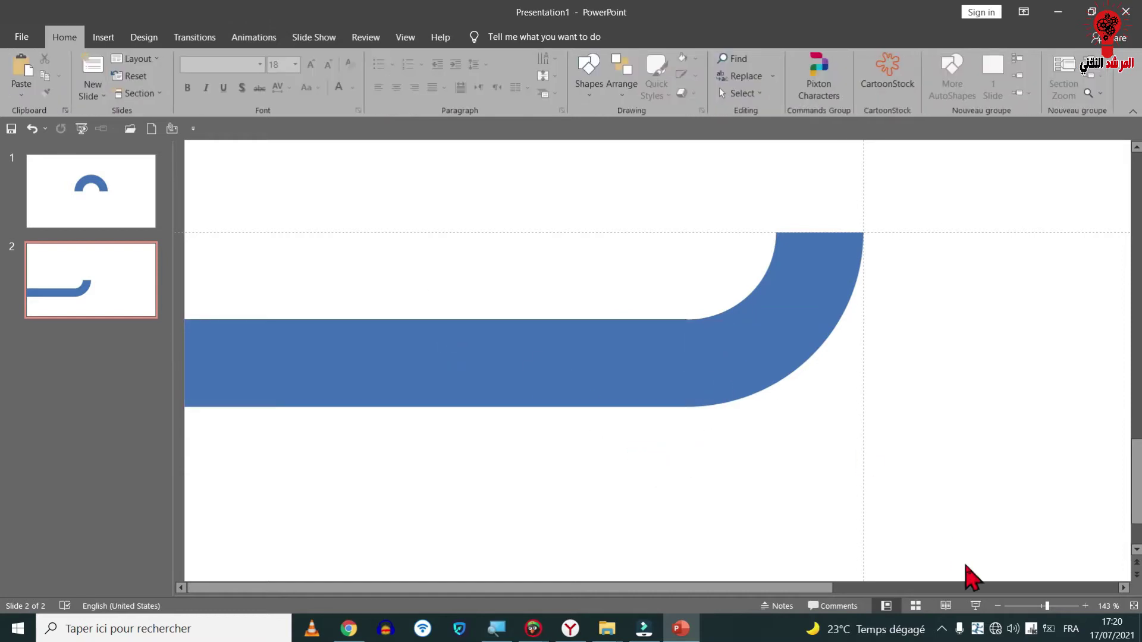
Duplicate the horizontal bar, move the copy to the upper part of the slide and shorten it to about 4.17 cm.
{"action": "left_click", "coordinate": [1040, 606]}
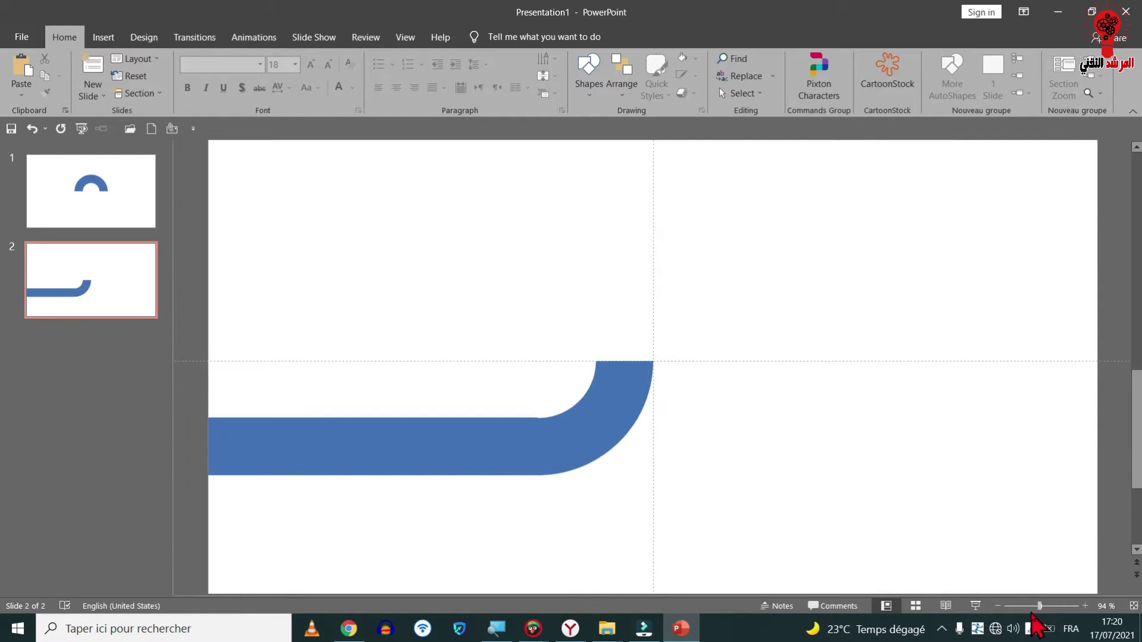
{"action": "left_click", "coordinate": [1031, 606]}
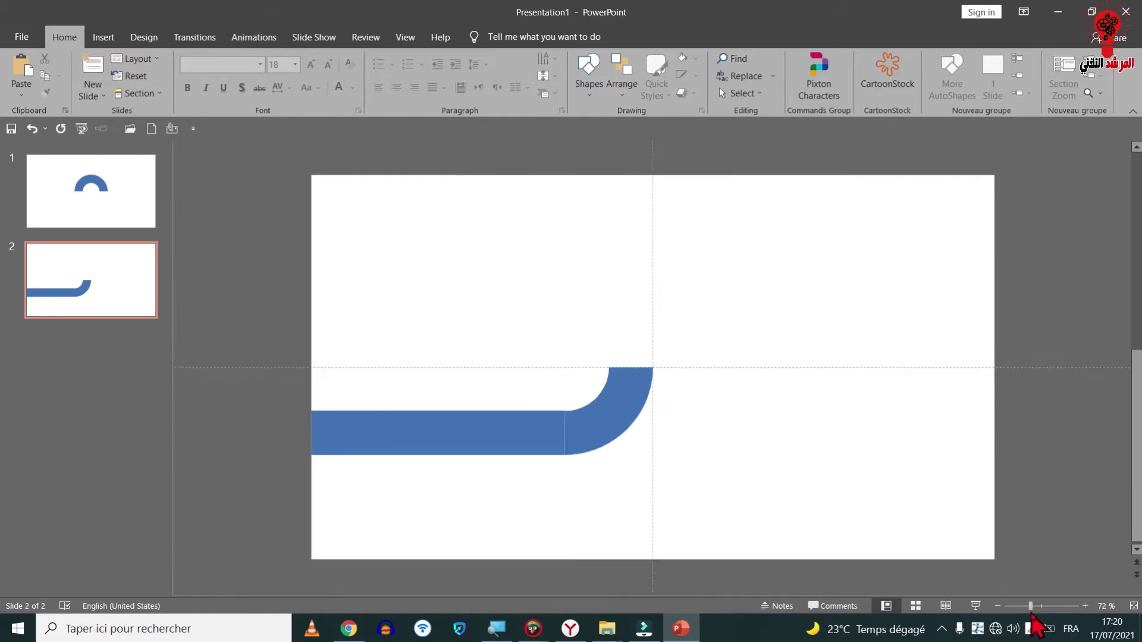
{"action": "left_click", "coordinate": [453, 435]}
{"action": "key", "text": "ctrl+c"}
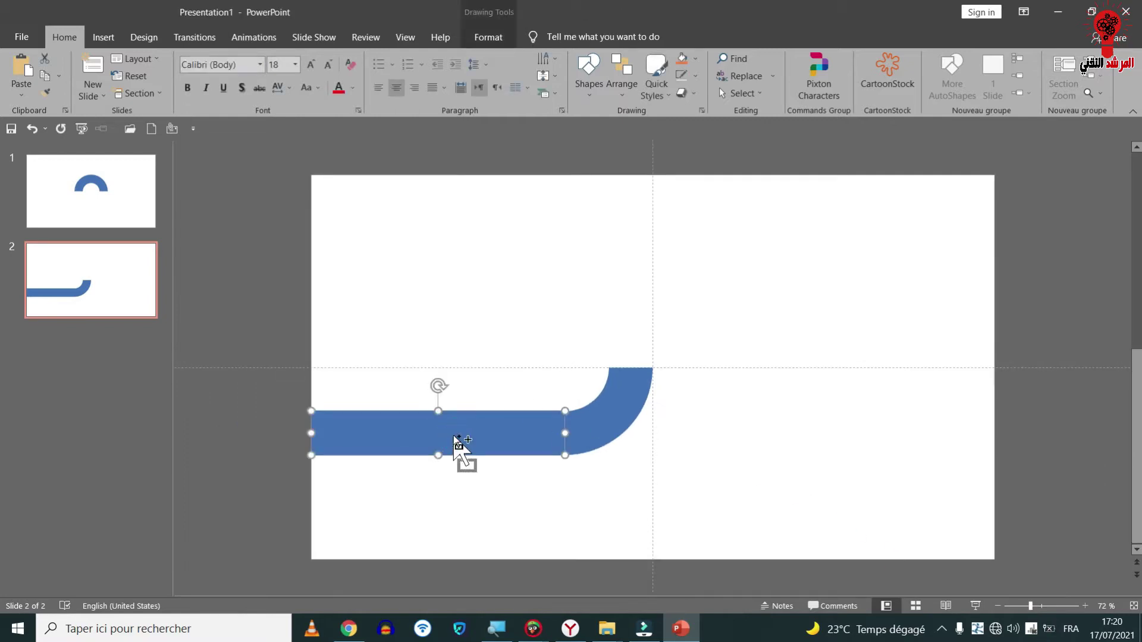
{"action": "key", "text": "ctrl+v"}
{"action": "left_click_drag", "start_coordinate": [454, 443], "coordinate": [529, 230]}
{"action": "left_click_drag", "start_coordinate": [397, 227], "coordinate": [564, 230]}
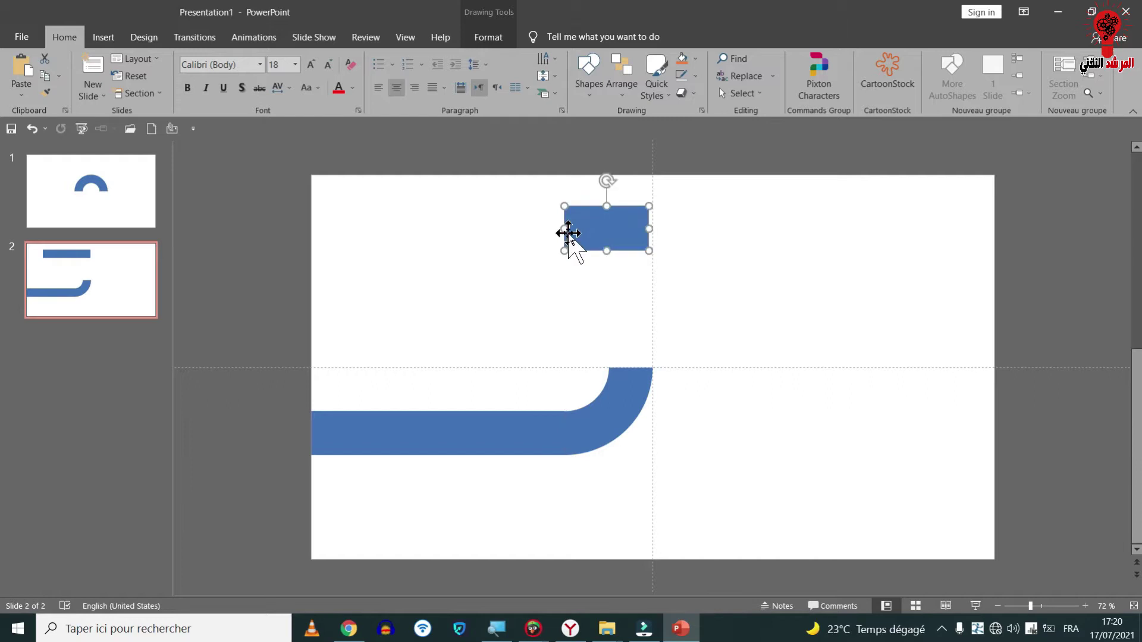
Rotate the short bar left 90° and attach it upright to the quarter ring's upper end.
{"action": "left_click", "coordinate": [491, 38]}
{"action": "left_click", "coordinate": [944, 95]}
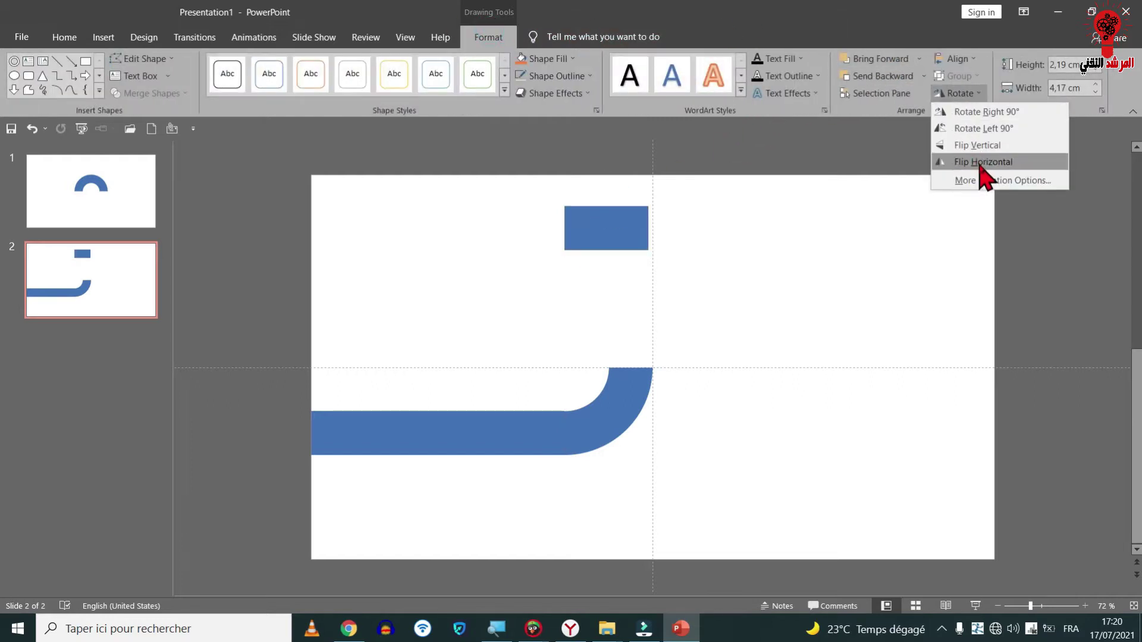
{"action": "left_click", "coordinate": [986, 128]}
{"action": "left_click_drag", "start_coordinate": [619, 229], "coordinate": [638, 338]}
{"action": "left_click", "coordinate": [443, 307]}
{"action": "left_click", "coordinate": [622, 325]}
{"action": "left_click", "coordinate": [740, 329]}
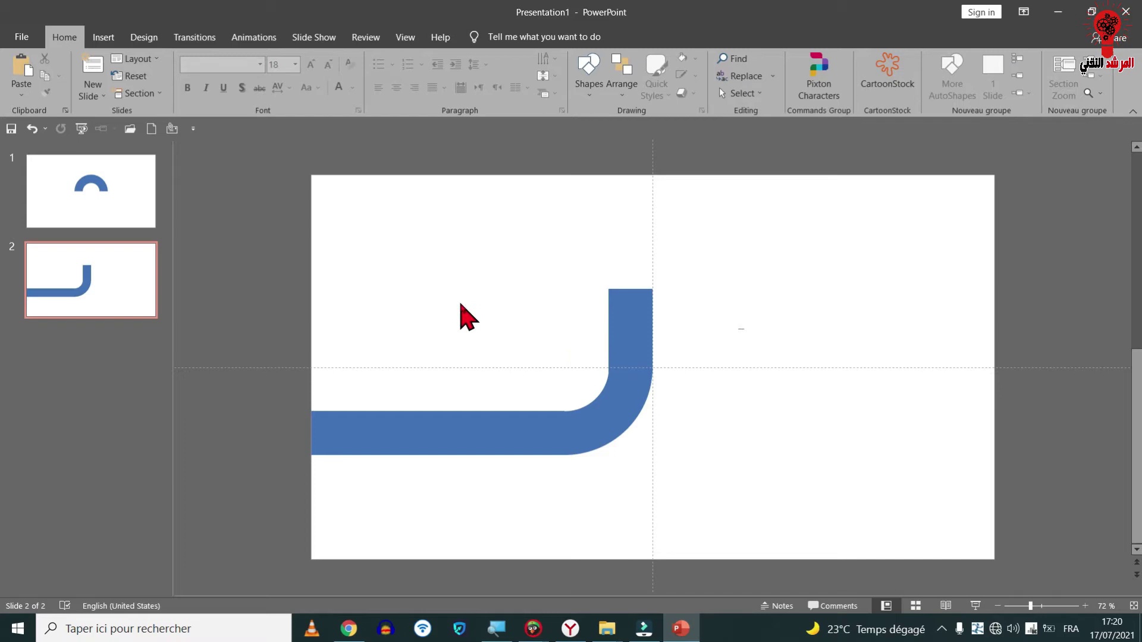
{"action": "left_click", "coordinate": [142, 189]}
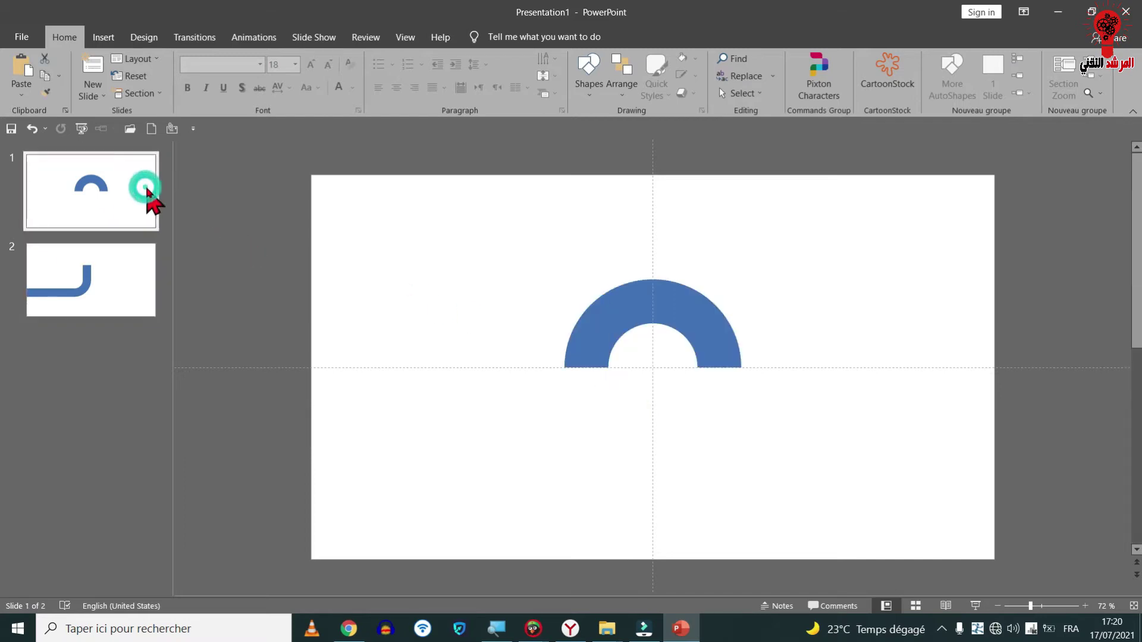
{"action": "left_click", "coordinate": [589, 349]}
{"action": "left_click", "coordinate": [589, 349]}
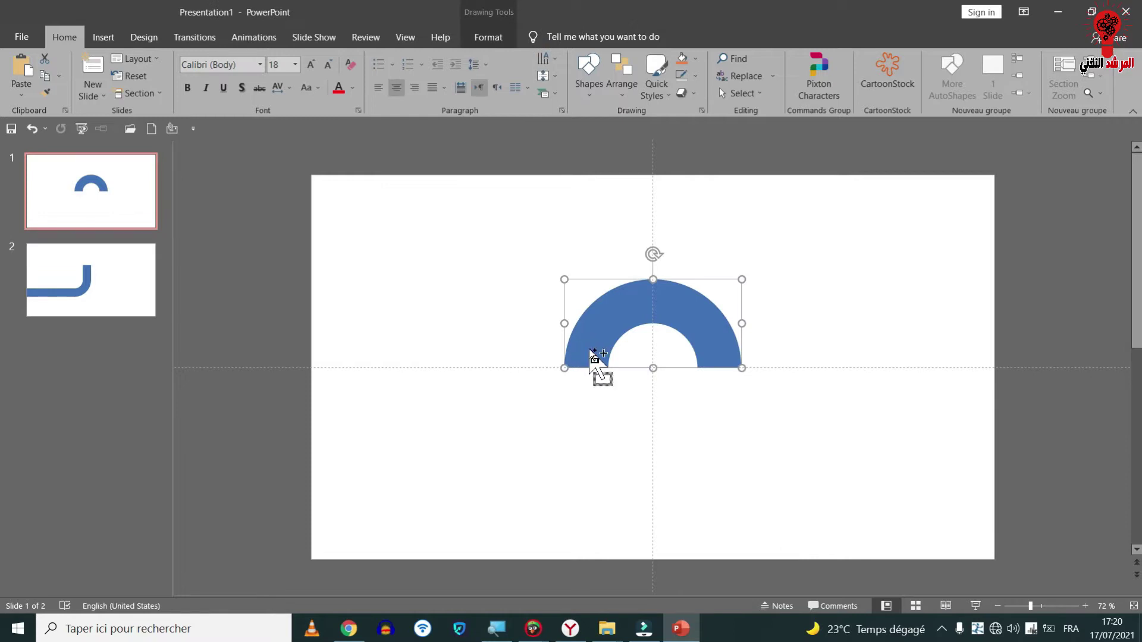
{"action": "left_click", "coordinate": [122, 275]}
{"action": "key", "text": "ctrl+v"}
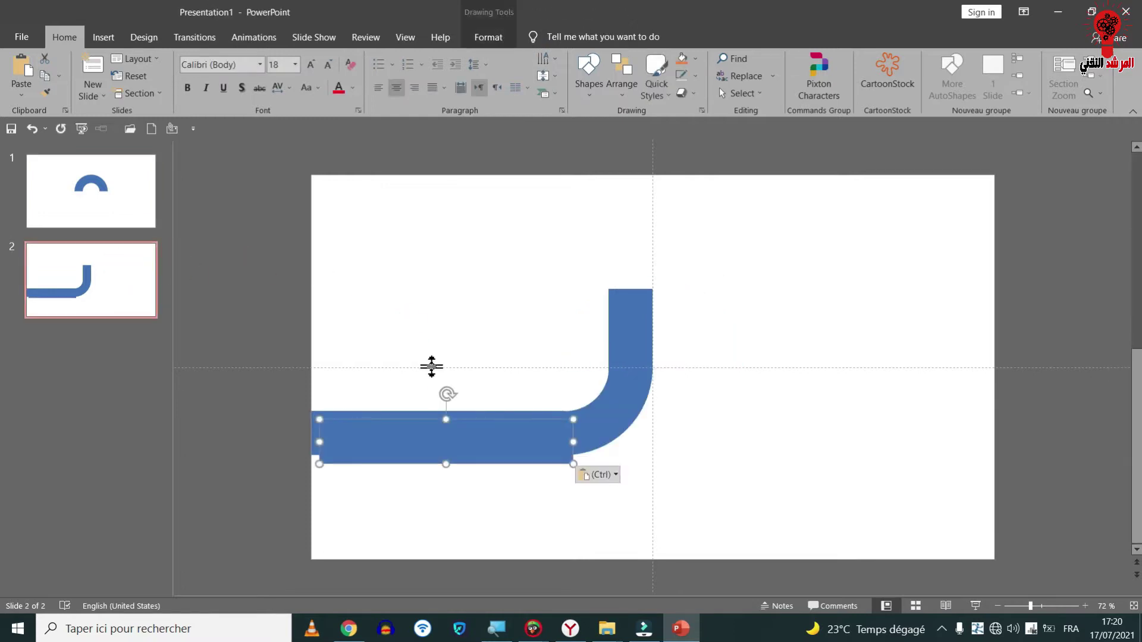
{"action": "key", "text": "Delete"}
Copy the half ring from slide 1 to slide 2 and place its left end on the vertical bar's upper end.
{"action": "left_click", "coordinate": [112, 189]}
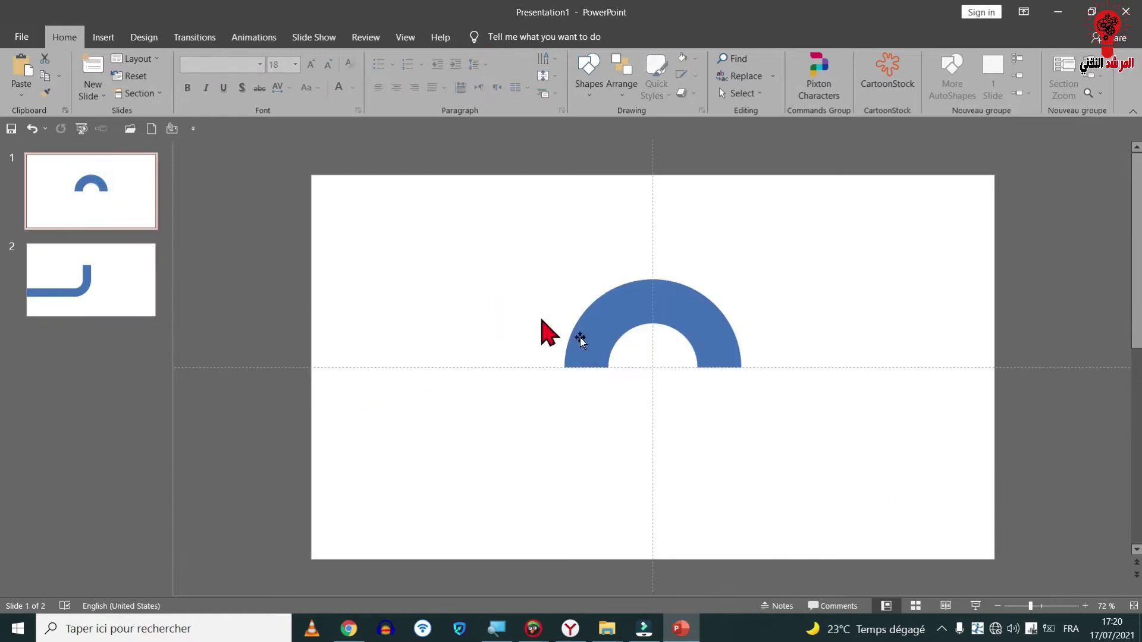
{"action": "left_click", "coordinate": [586, 327]}
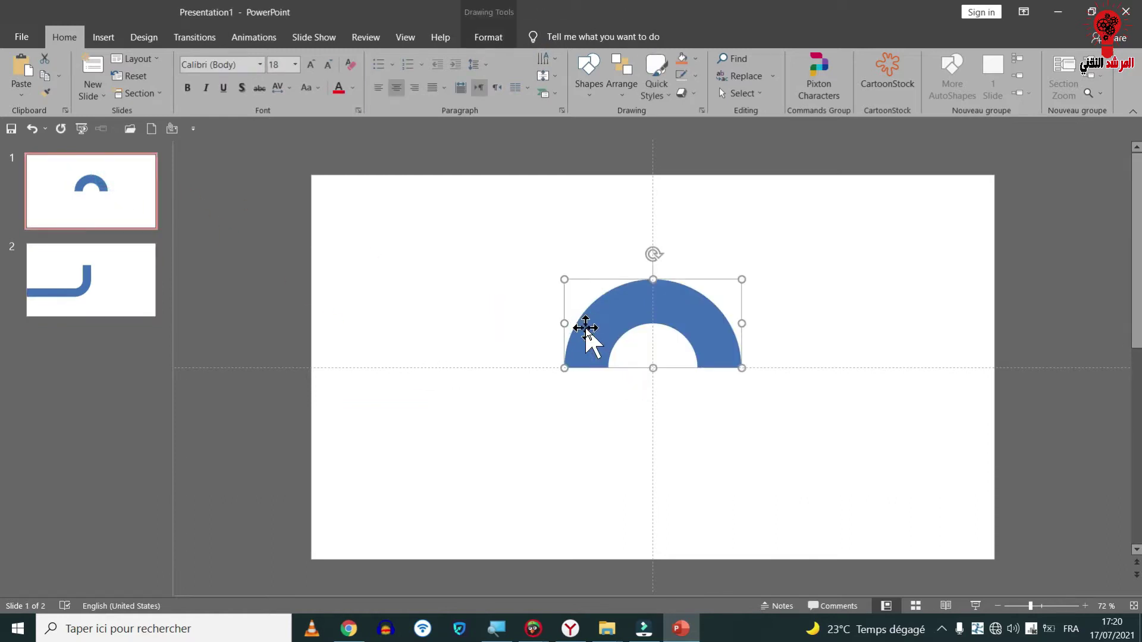
{"action": "key", "text": "ctrl+c"}
{"action": "left_click", "coordinate": [105, 283]}
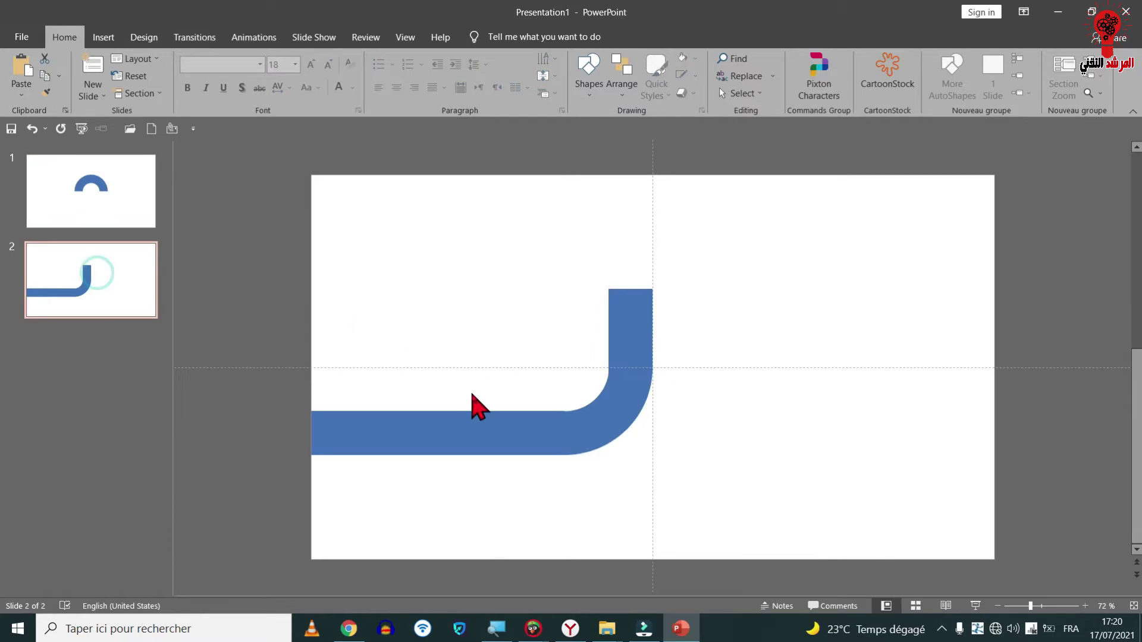
{"action": "key", "text": "ctrl+v"}
{"action": "left_click_drag", "start_coordinate": [616, 349], "coordinate": [648, 270]}
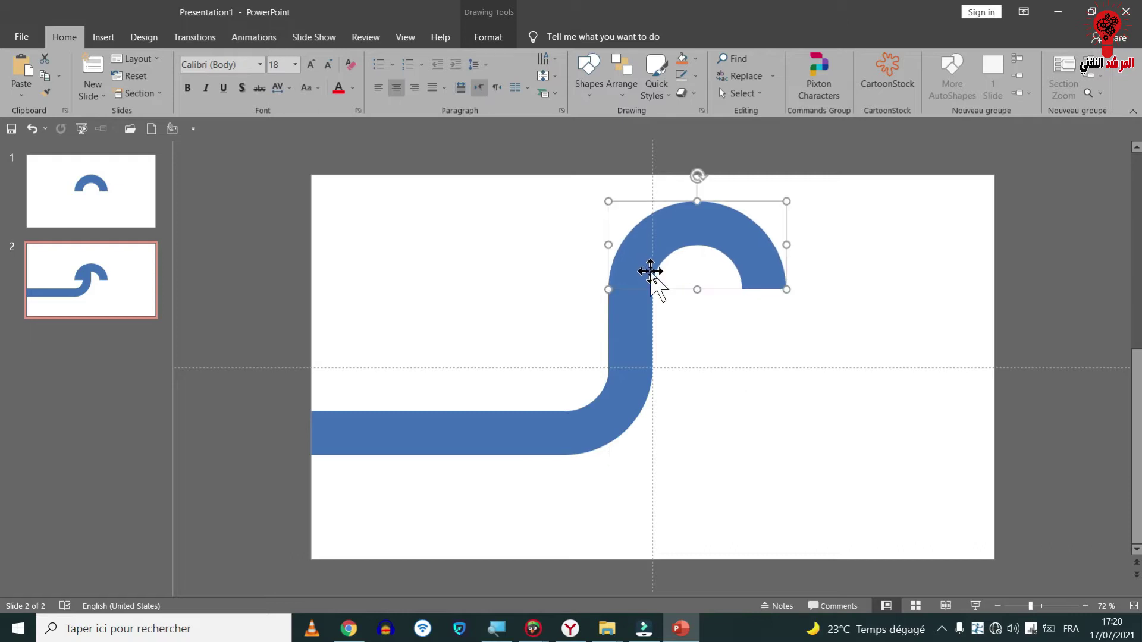
{"action": "left_click", "coordinate": [703, 357]}
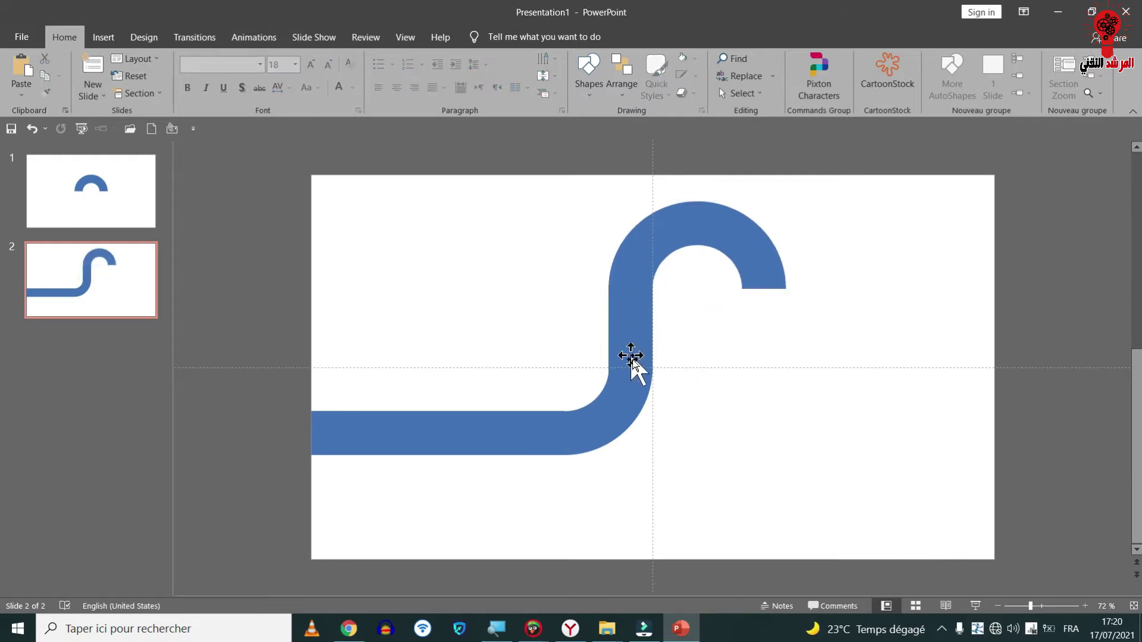
Duplicate the quarter ring on slide 2 and move the copy below the half ring's right end.
{"action": "left_click", "coordinate": [639, 376]}
{"action": "key", "text": "ctrl+c"}
{"action": "key", "text": "ctrl+v"}
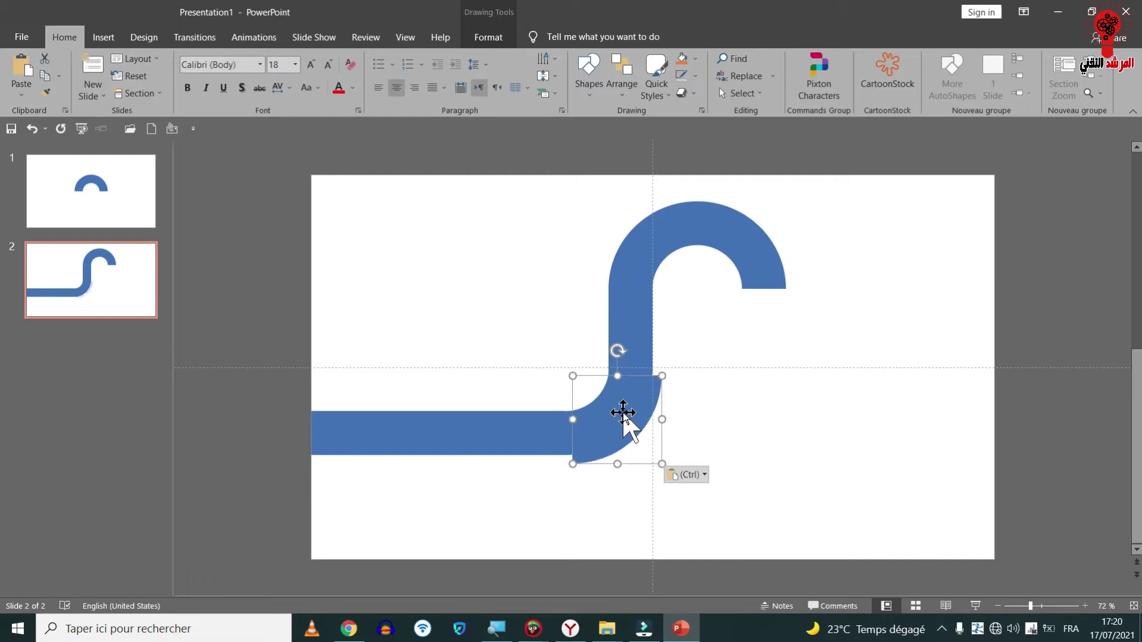
{"action": "mouse_move", "coordinate": [619, 422]}
{"action": "left_mouse_down"}
{"action": "mouse_move", "coordinate": [792, 373]}
{"action": "mouse_move", "coordinate": [765, 373]}
{"action": "left_mouse_up"}
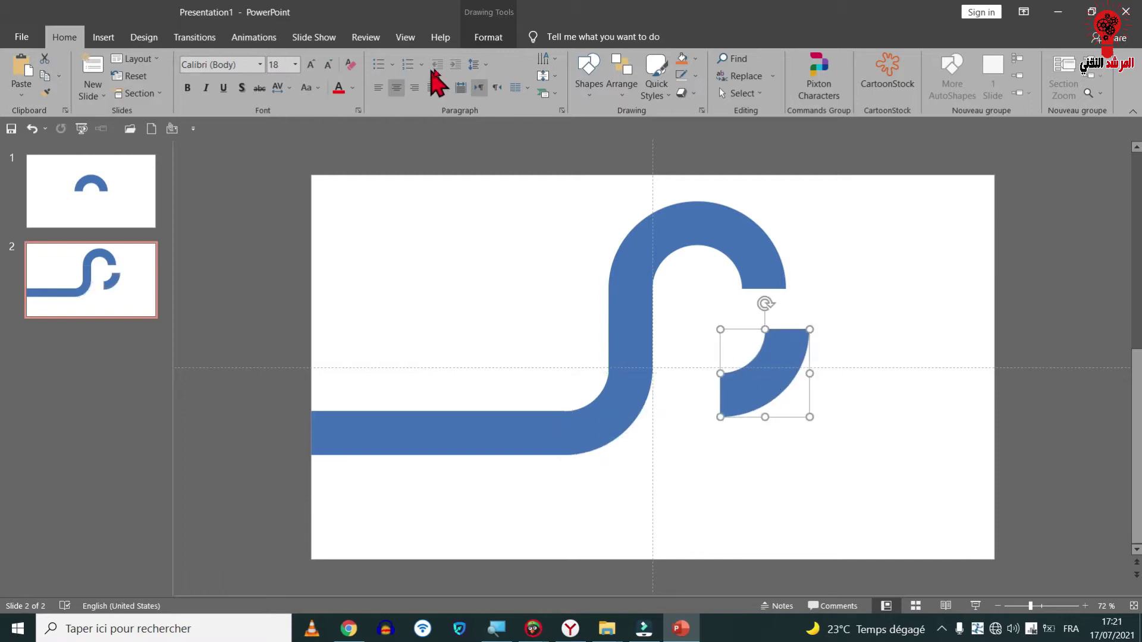
Flip the copied quarter ring horizontally and attach it to the half ring's right end.
{"action": "left_click", "coordinate": [487, 36]}
{"action": "left_click", "coordinate": [962, 94]}
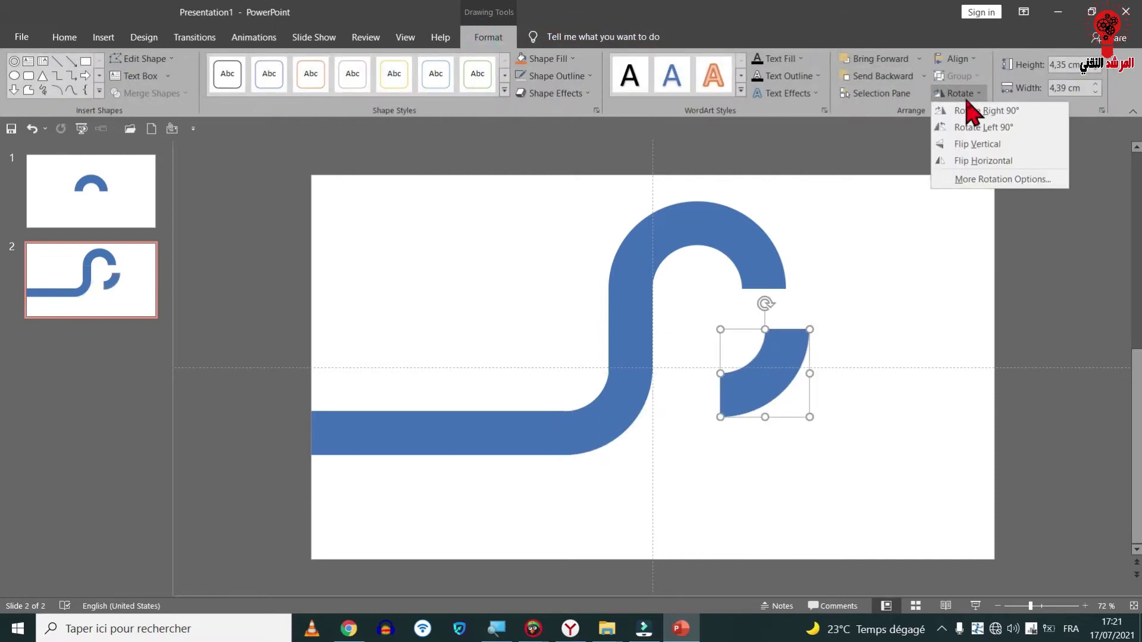
{"action": "left_click", "coordinate": [989, 163]}
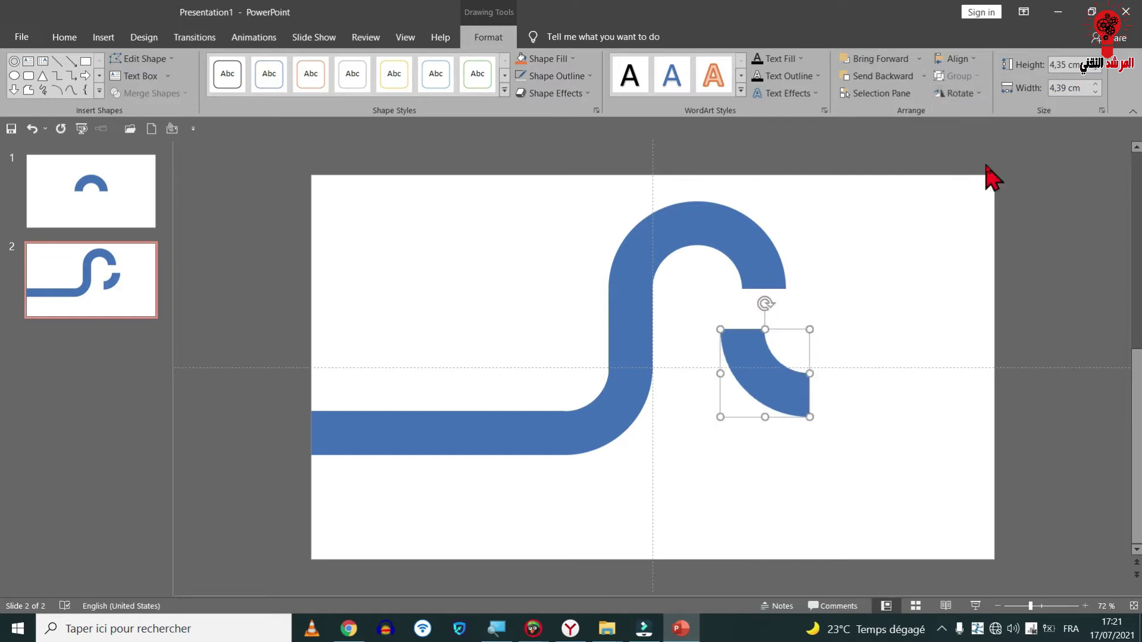
{"action": "left_click_drag", "start_coordinate": [748, 364], "coordinate": [771, 321]}
{"action": "left_click", "coordinate": [764, 429]}
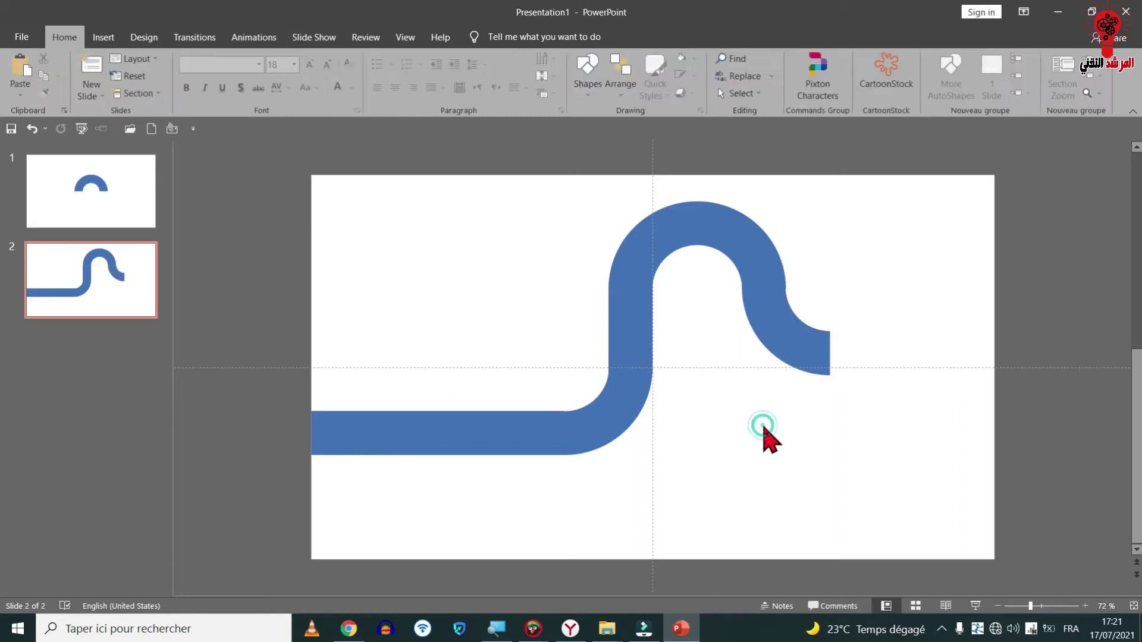
Duplicate the horizontal bar, attach the copy to the flipped quarter ring's open end and shorten it to the slide's right edge.
{"action": "left_click", "coordinate": [420, 435]}
{"action": "key", "text": "ctrl+c"}
{"action": "key", "text": "ctrl+v"}
{"action": "left_click_drag", "start_coordinate": [419, 442], "coordinate": [926, 354]}
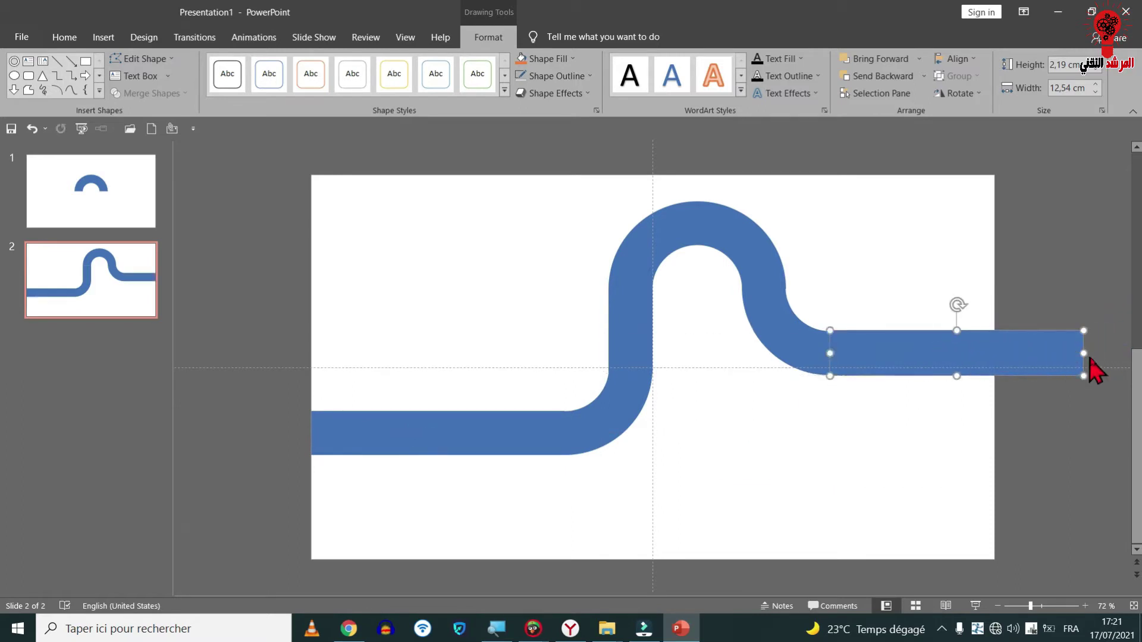
{"action": "left_click_drag", "start_coordinate": [1086, 357], "coordinate": [1057, 359]}
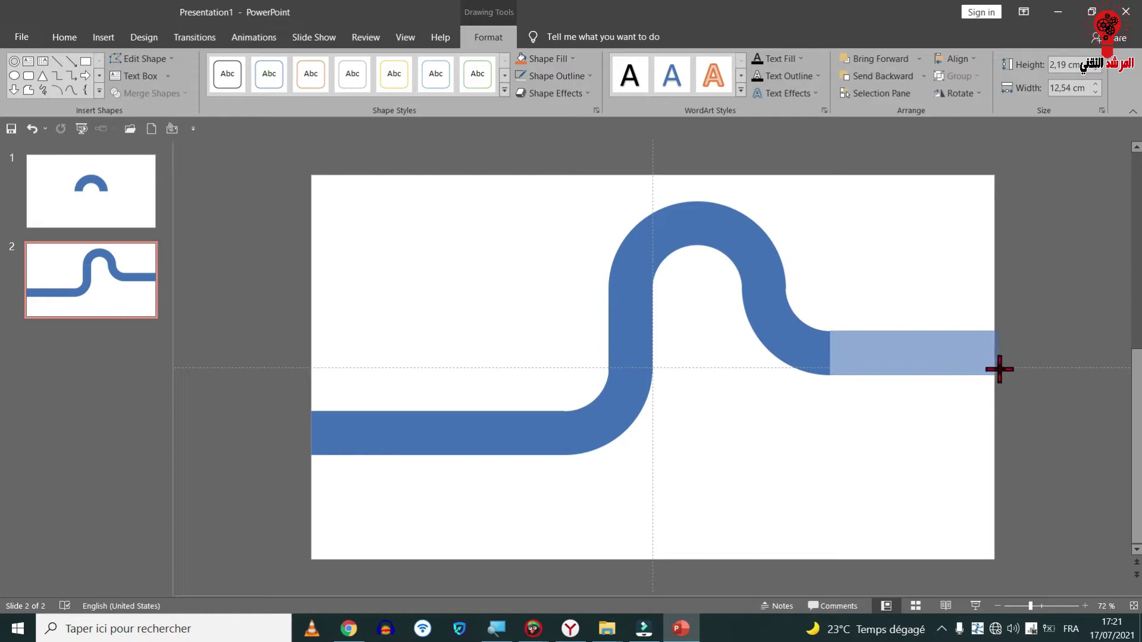
{"action": "left_click_drag", "start_coordinate": [992, 370], "coordinate": [991, 370]}
{"action": "left_click", "coordinate": [989, 420]}
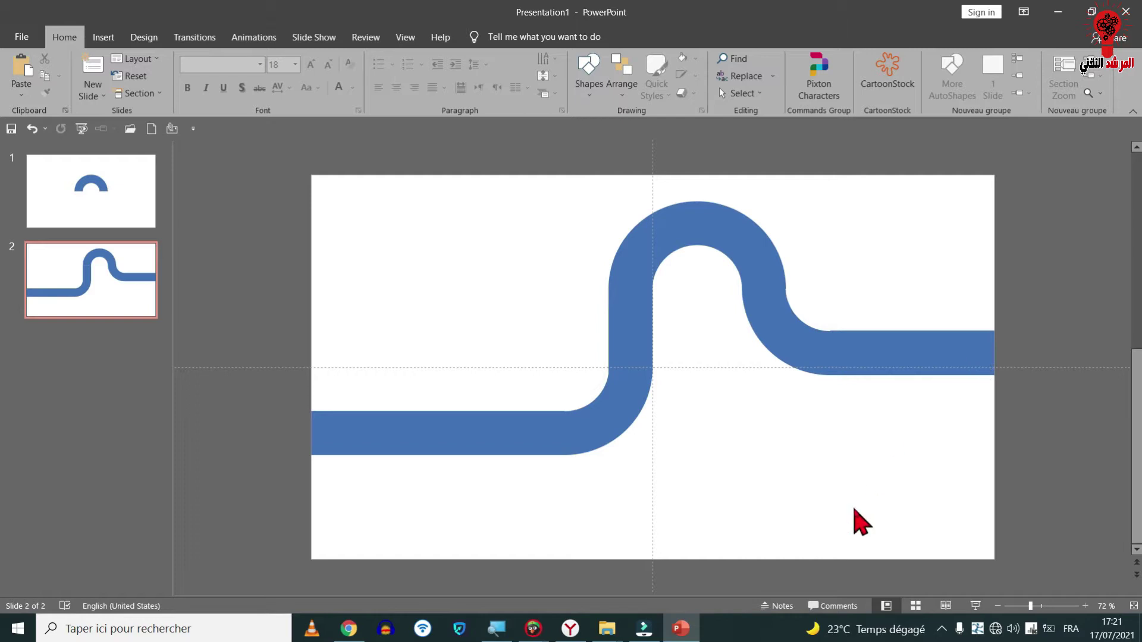
Merge all the bar and ring pieces on slide 2 into one continuous shape with Union.
{"action": "key", "text": "ctrl+a"}
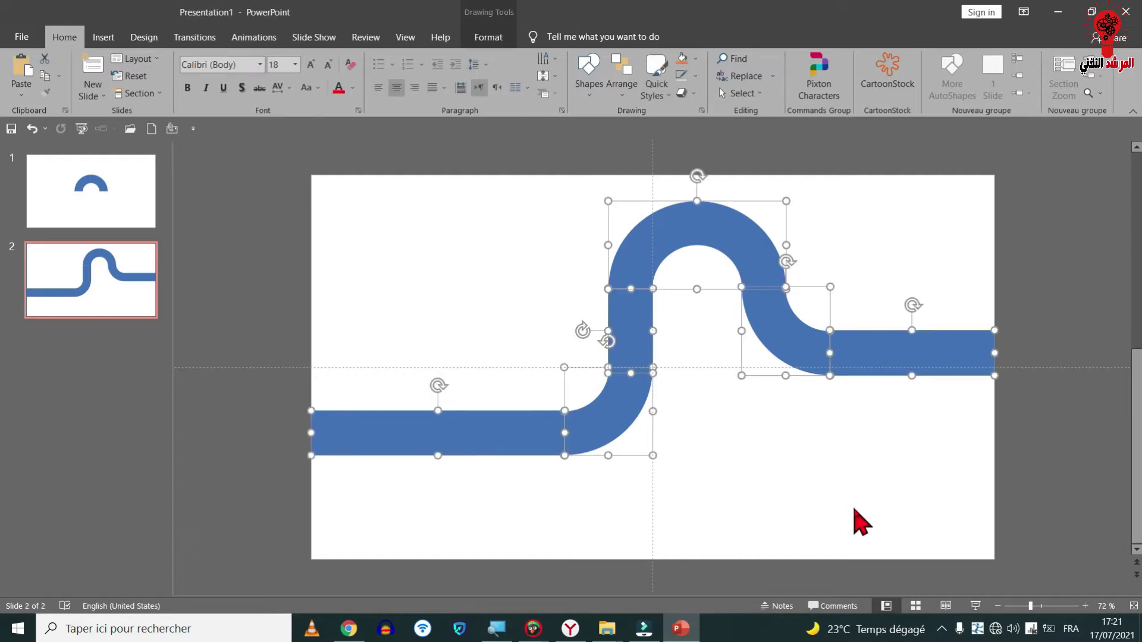
{"action": "left_click", "coordinate": [499, 36]}
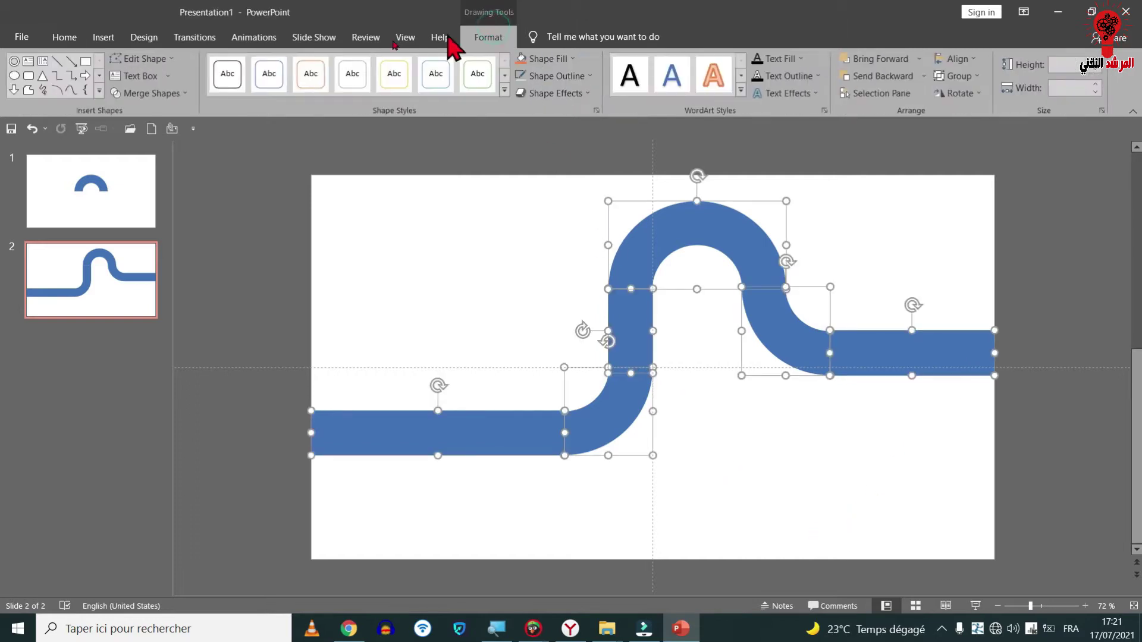
{"action": "left_click", "coordinate": [184, 94]}
{"action": "left_click", "coordinate": [151, 118]}
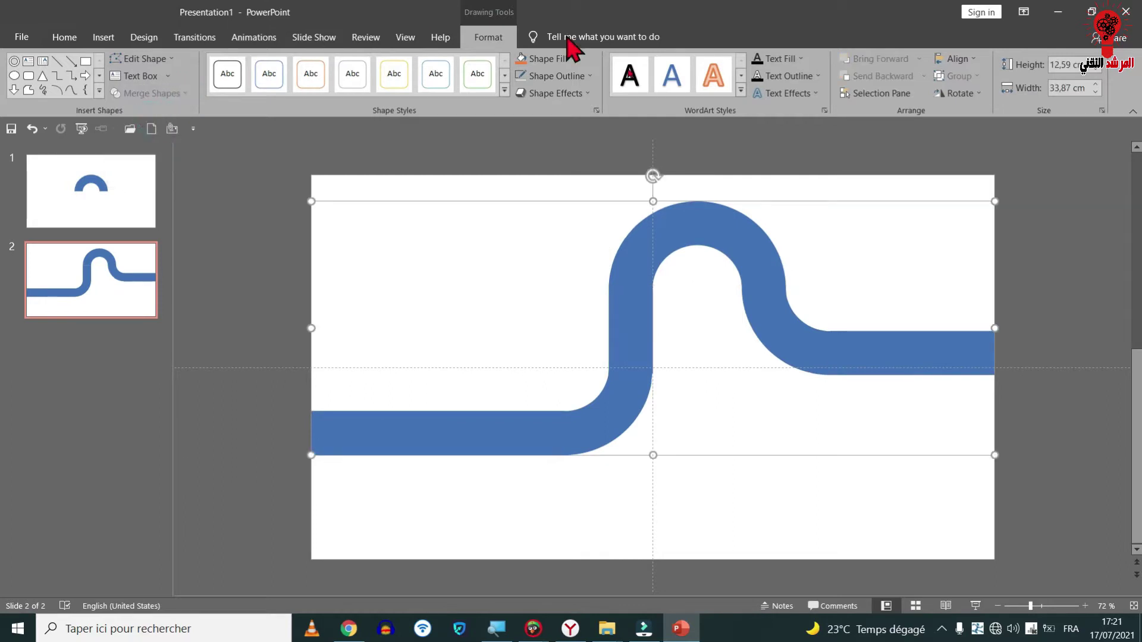
{"action": "left_click", "coordinate": [1118, 416]}
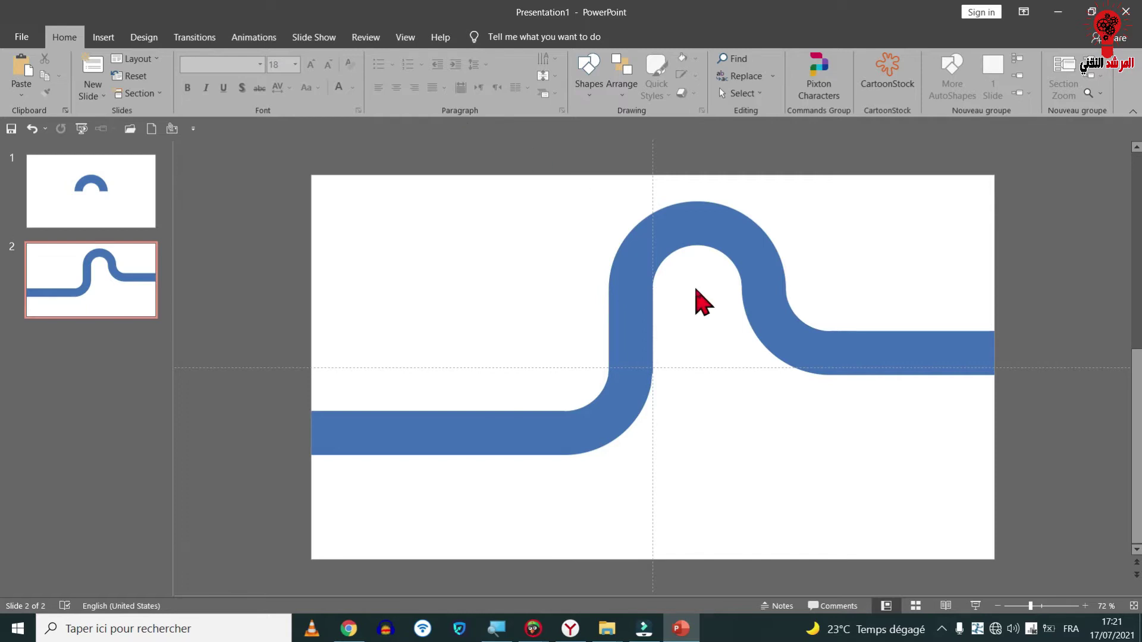
Apply the moderately relaxed Perspective 3-D rotation preset to the merged winding shape on slide 2.
{"action": "left_click", "coordinate": [629, 266]}
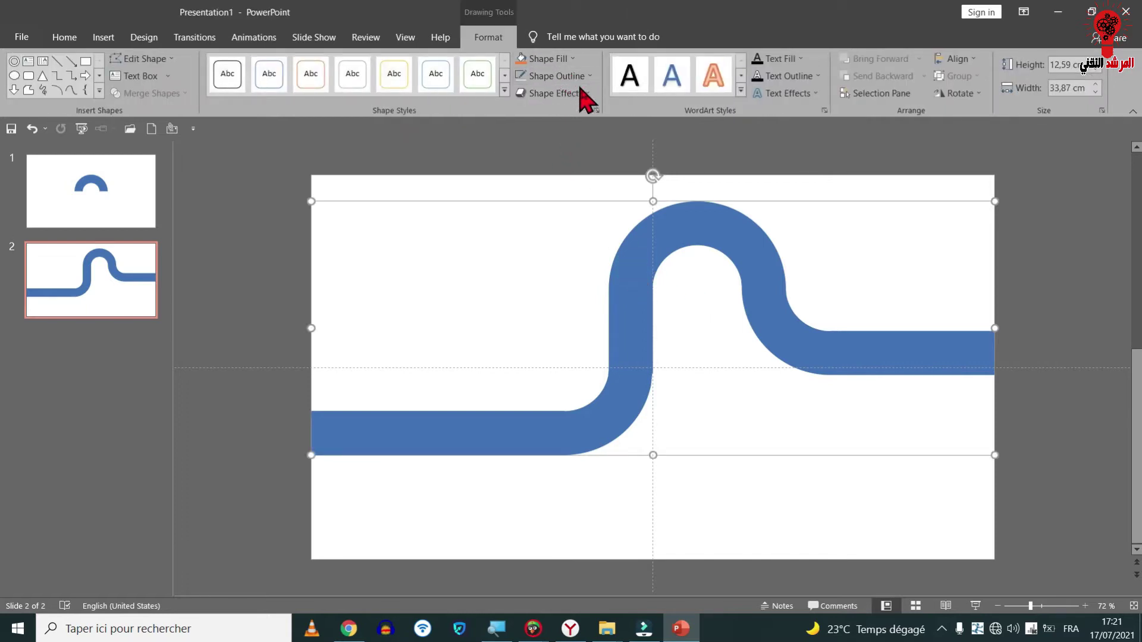
{"action": "left_click", "coordinate": [596, 111]}
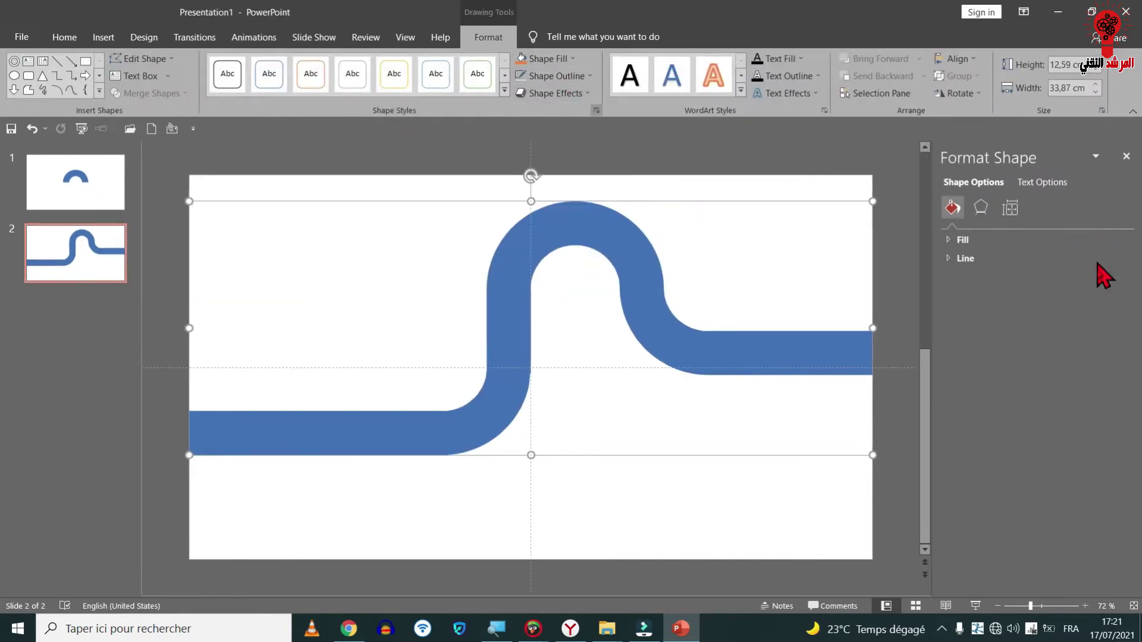
{"action": "left_click", "coordinate": [980, 211]}
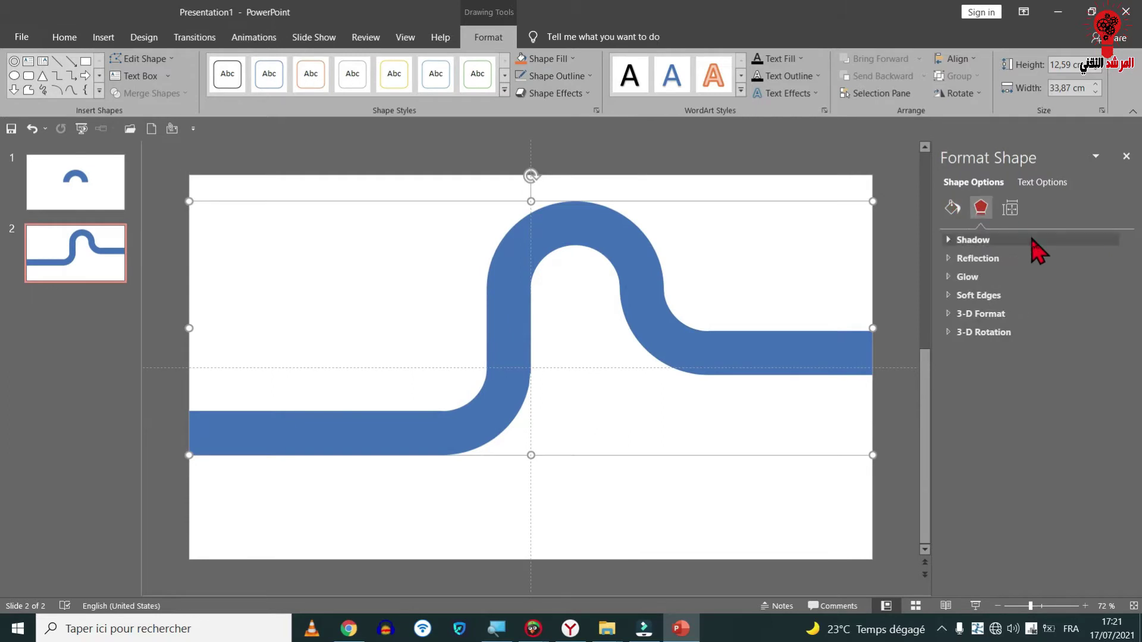
{"action": "left_click", "coordinate": [991, 334]}
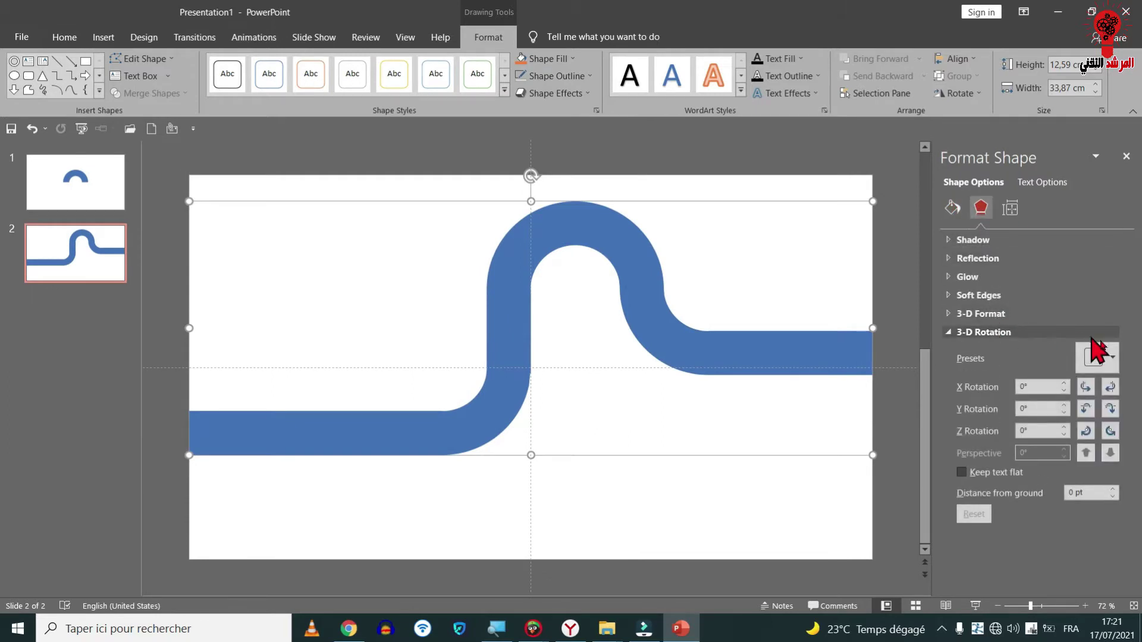
{"action": "left_click", "coordinate": [1112, 357]}
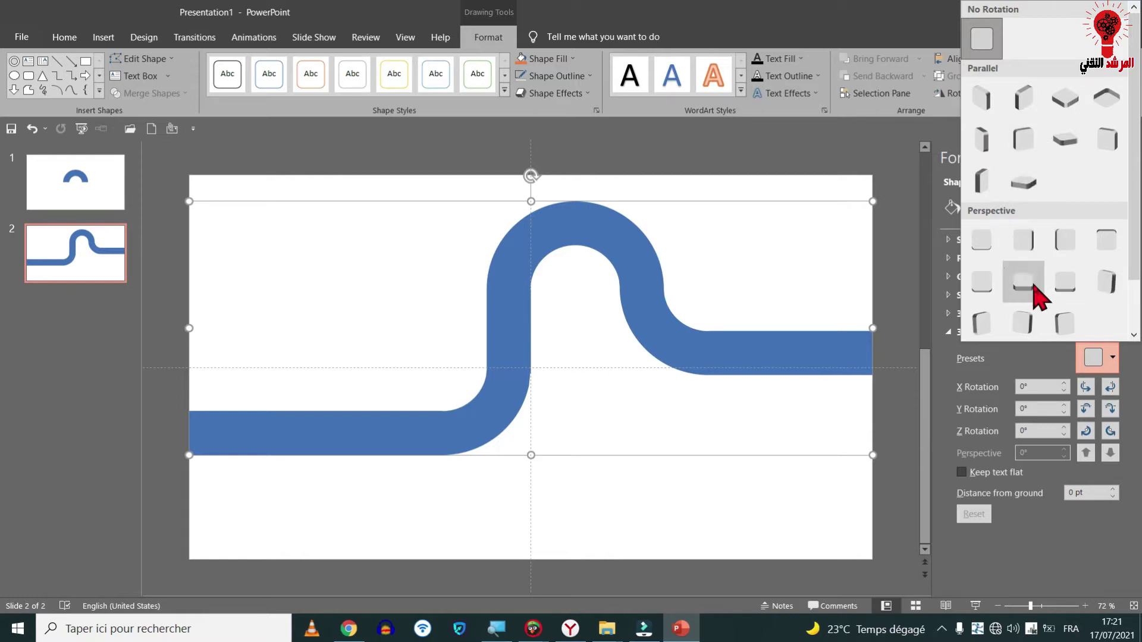
{"action": "left_click", "coordinate": [1023, 282]}
Try a 3-D depth of 100 pt on the winding shape and undo it.
{"action": "left_click", "coordinate": [983, 314]}
{"action": "left_click", "coordinate": [1092, 456]}
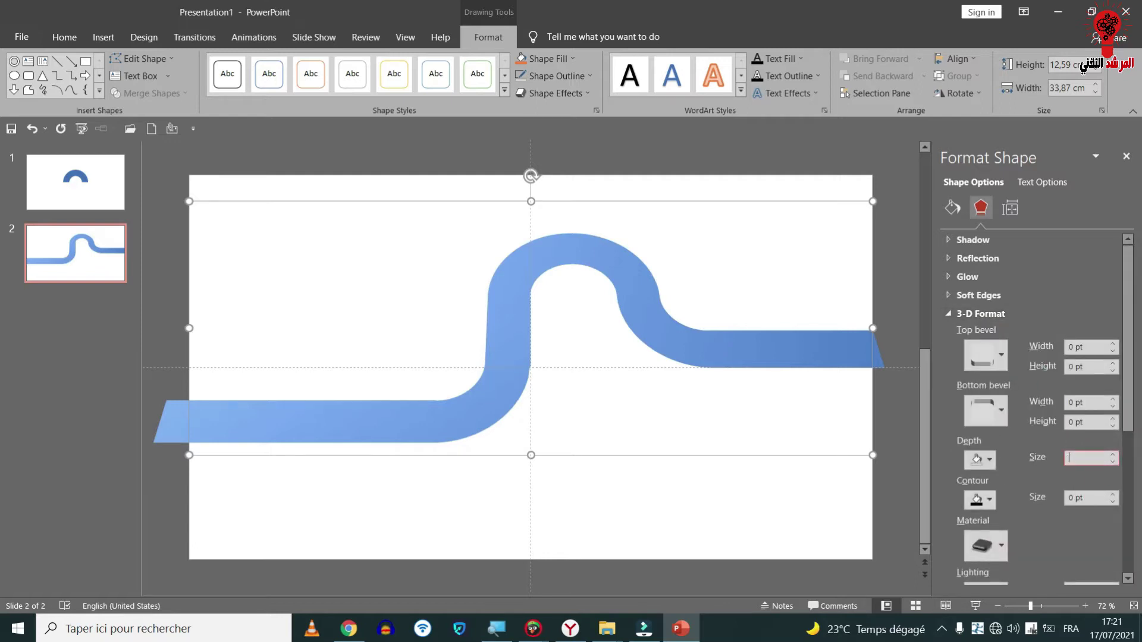
{"action": "type", "text": "100"}
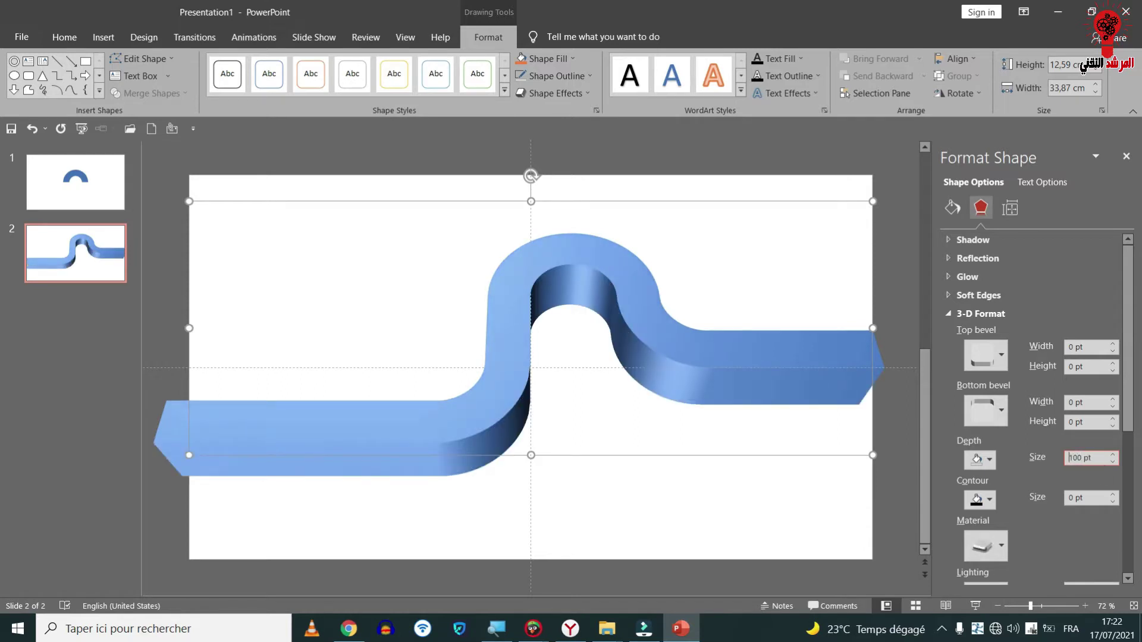
{"action": "left_click", "coordinate": [836, 505]}
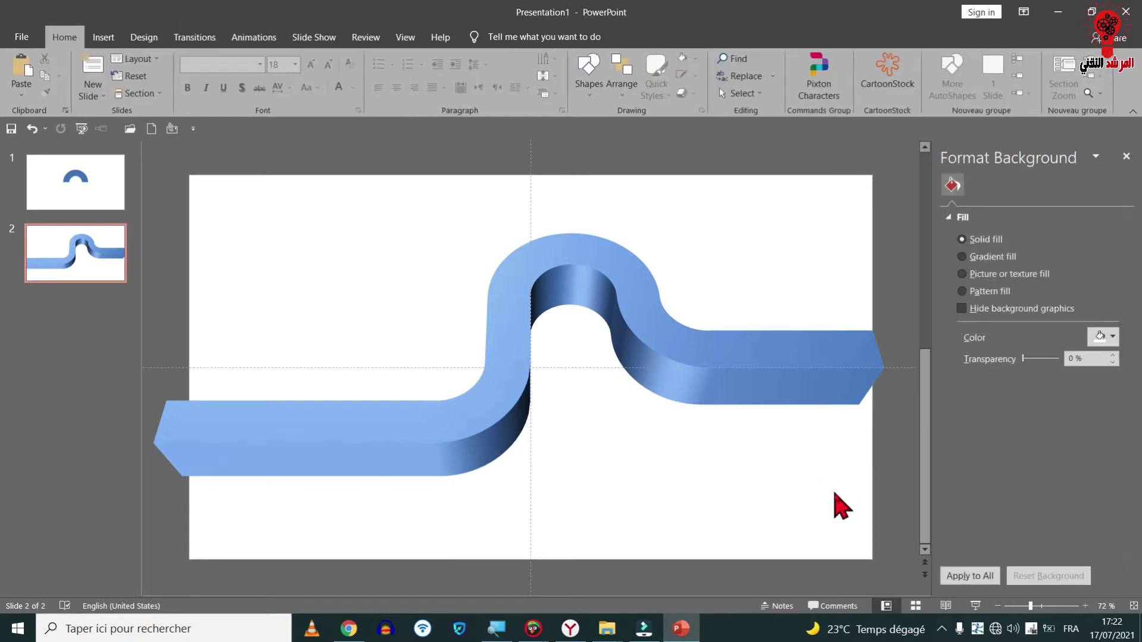
{"action": "key", "text": "ctrl+z"}
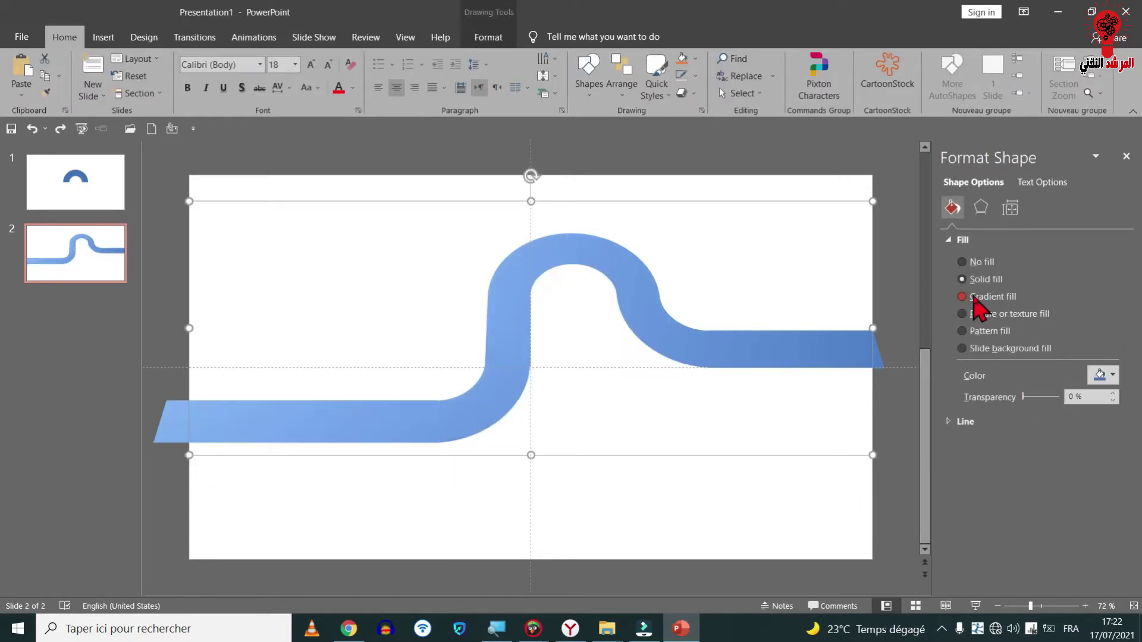
Set the winding shape's 3-D depth size to 29.5 pt and close the shape formatting options.
{"action": "left_click", "coordinate": [981, 208]}
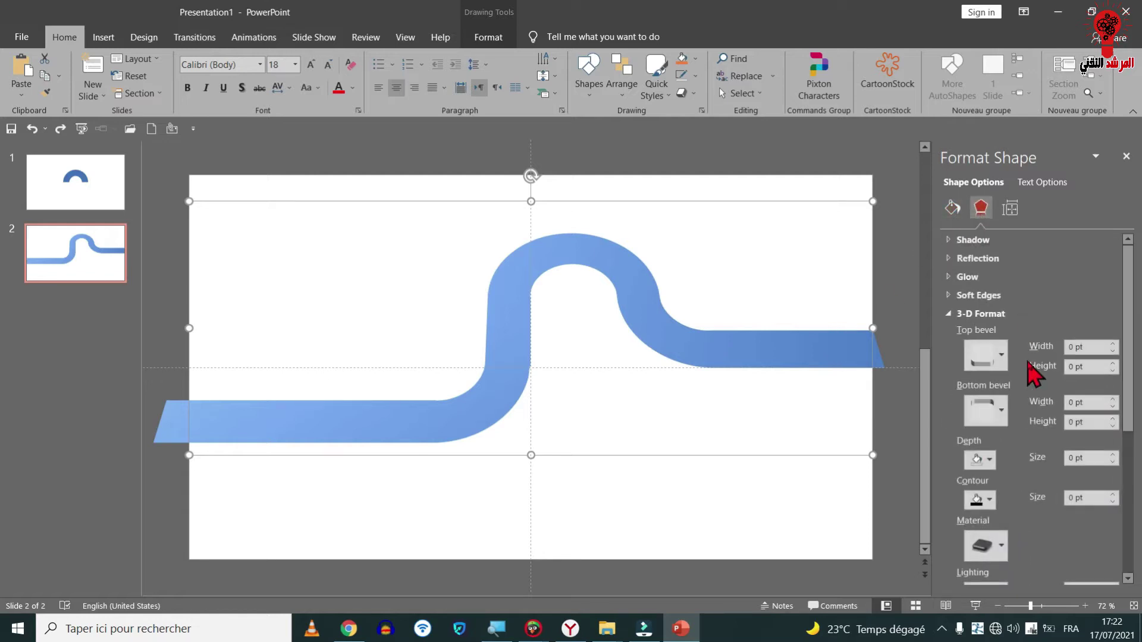
{"action": "left_click", "coordinate": [1117, 456]}
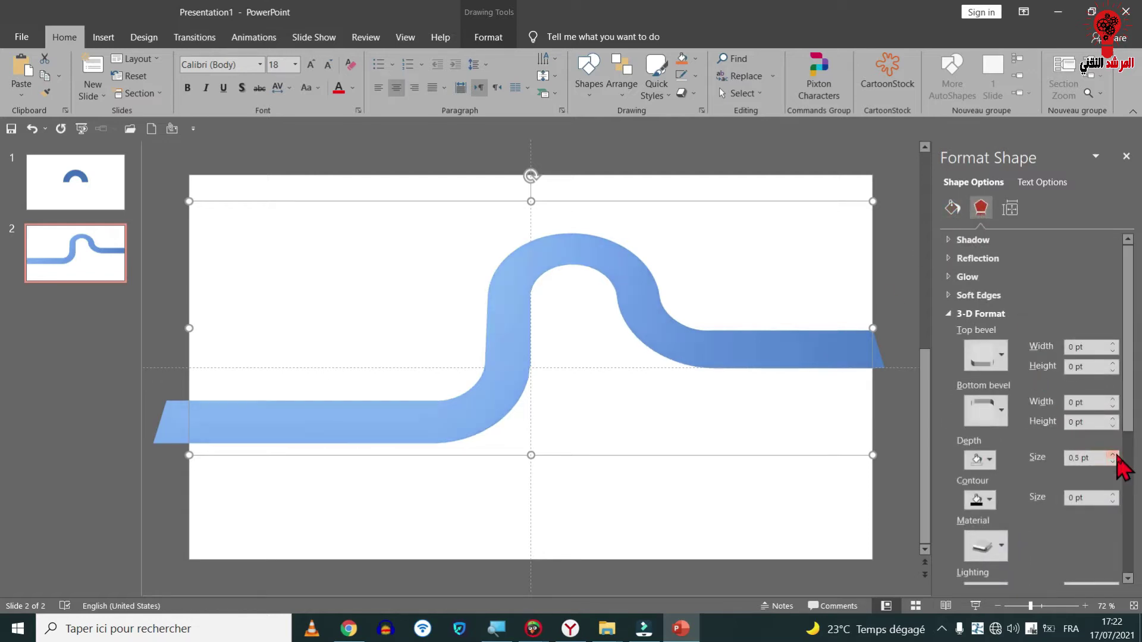
{"action": "left_click", "coordinate": [1117, 456]}
{"action": "left_click", "coordinate": [1117, 456]}
{"action": "left_click", "coordinate": [1117, 456]}
{"action": "left_click", "coordinate": [1117, 457]}
{"action": "left_click", "coordinate": [1117, 456]}
{"action": "left_click", "coordinate": [1117, 456]}
{"action": "left_click", "coordinate": [1117, 456]}
{"action": "left_click", "coordinate": [1112, 455]}
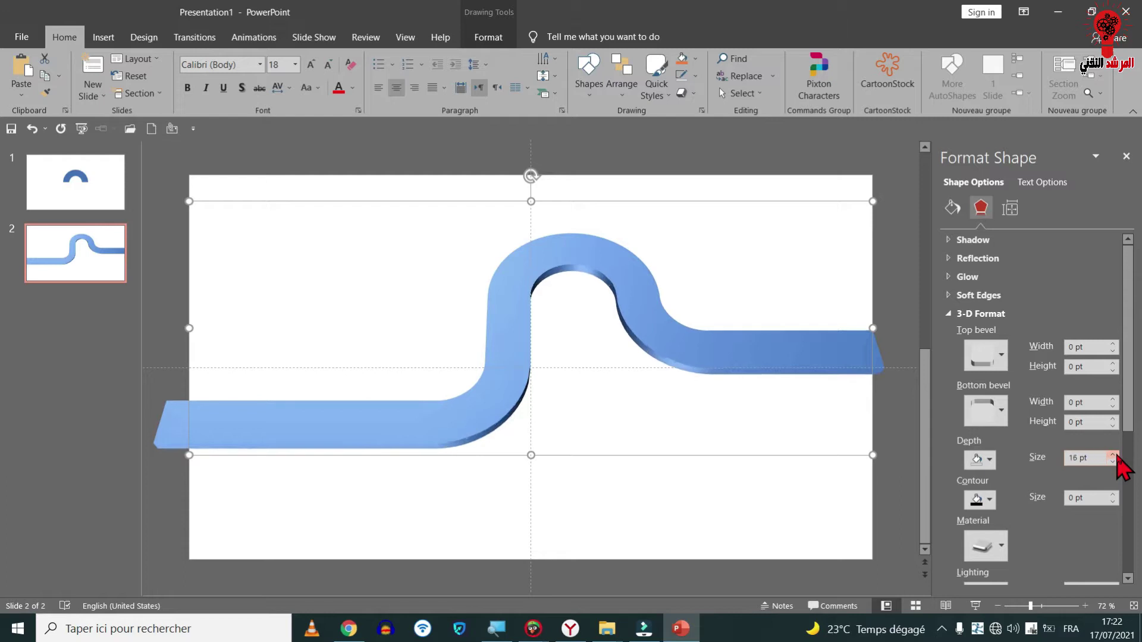
{"action": "left_click", "coordinate": [1112, 455]}
{"action": "left_click", "coordinate": [1112, 454]}
{"action": "left_click", "coordinate": [1112, 455]}
{"action": "left_click", "coordinate": [1112, 455]}
{"action": "left_click", "coordinate": [1112, 455]}
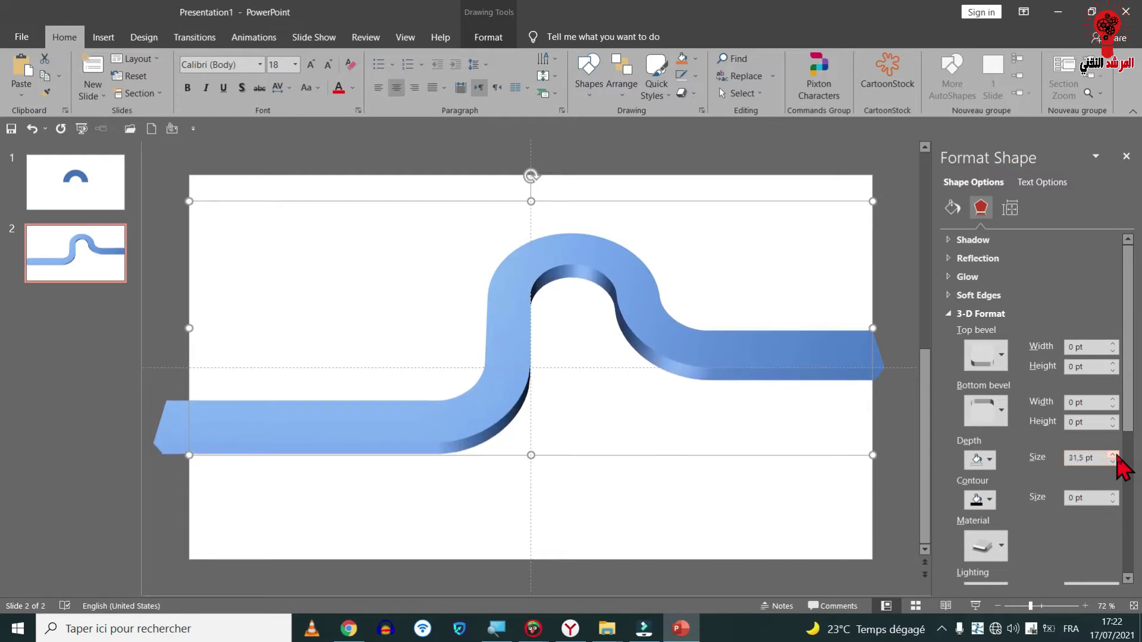
{"action": "left_click", "coordinate": [1112, 462]}
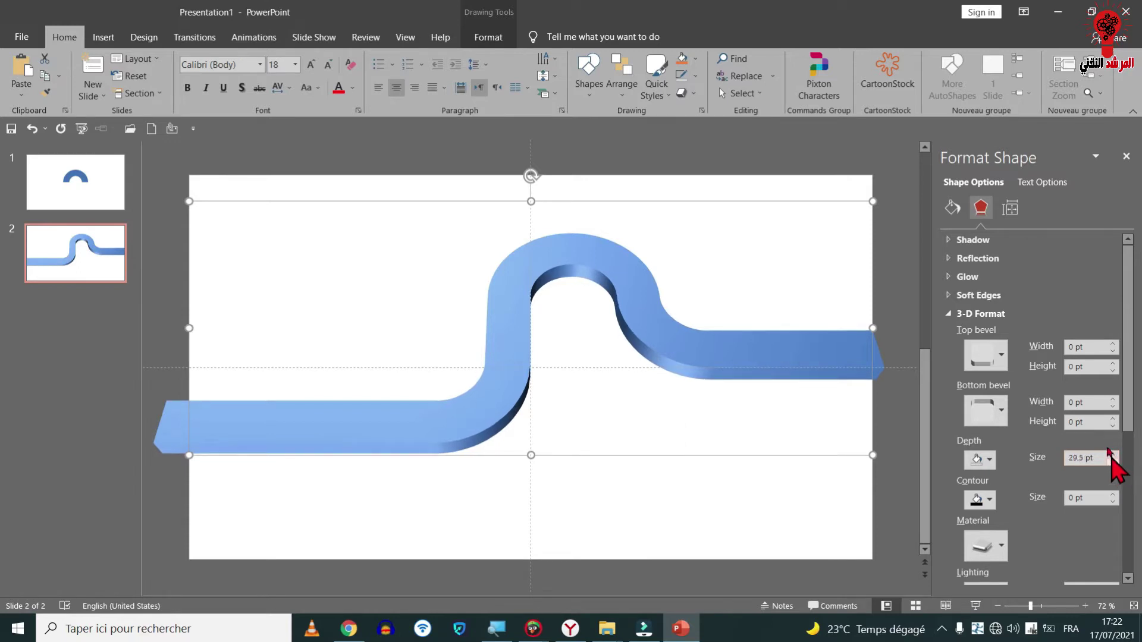
{"action": "left_click", "coordinate": [1125, 157]}
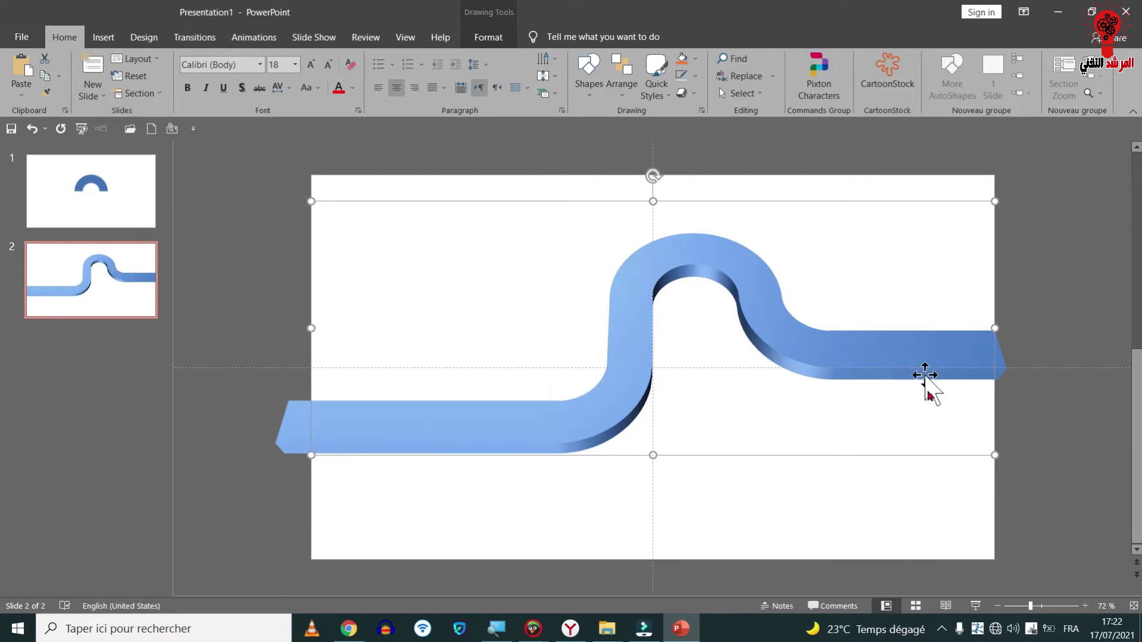
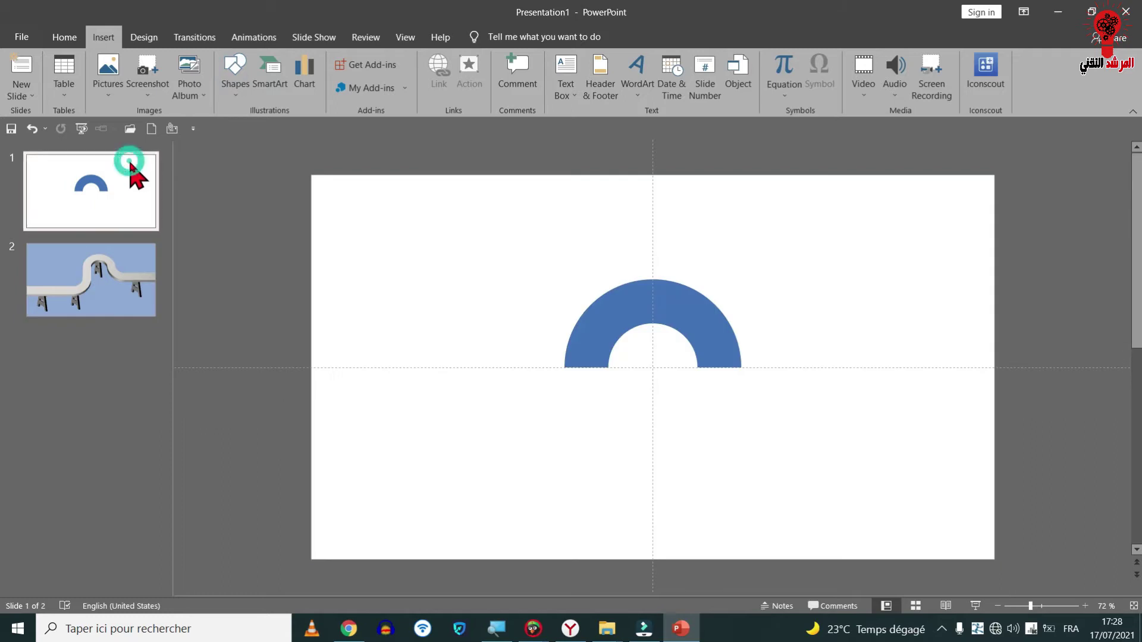
Delete the half ring from slide 1 and return to slide 2.
{"action": "left_click", "coordinate": [585, 312]}
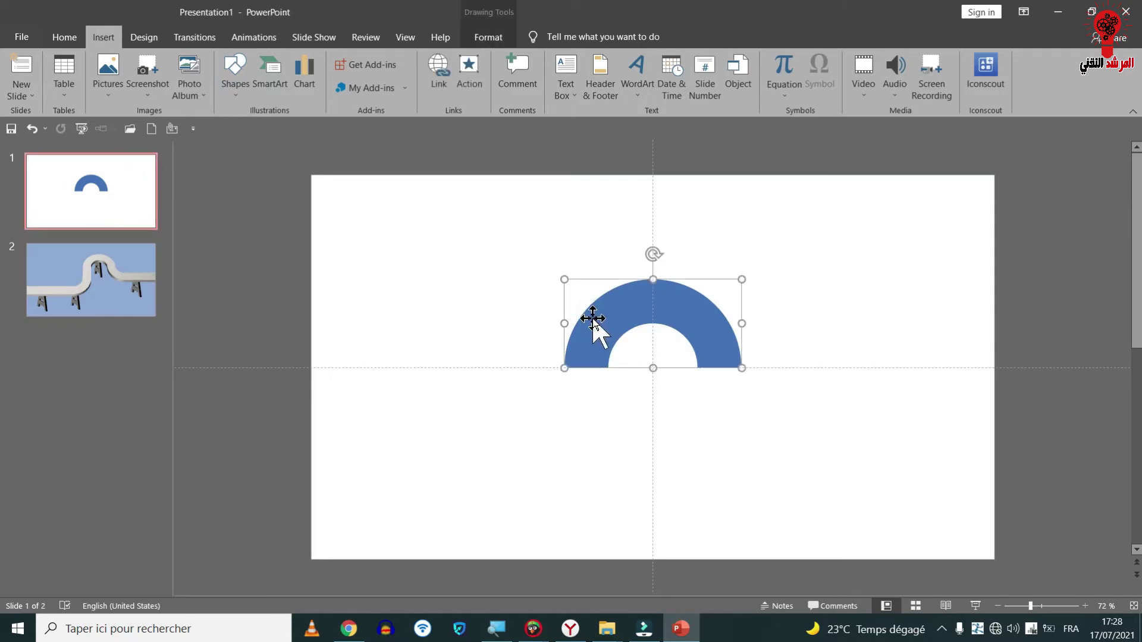
{"action": "key", "text": "Delete"}
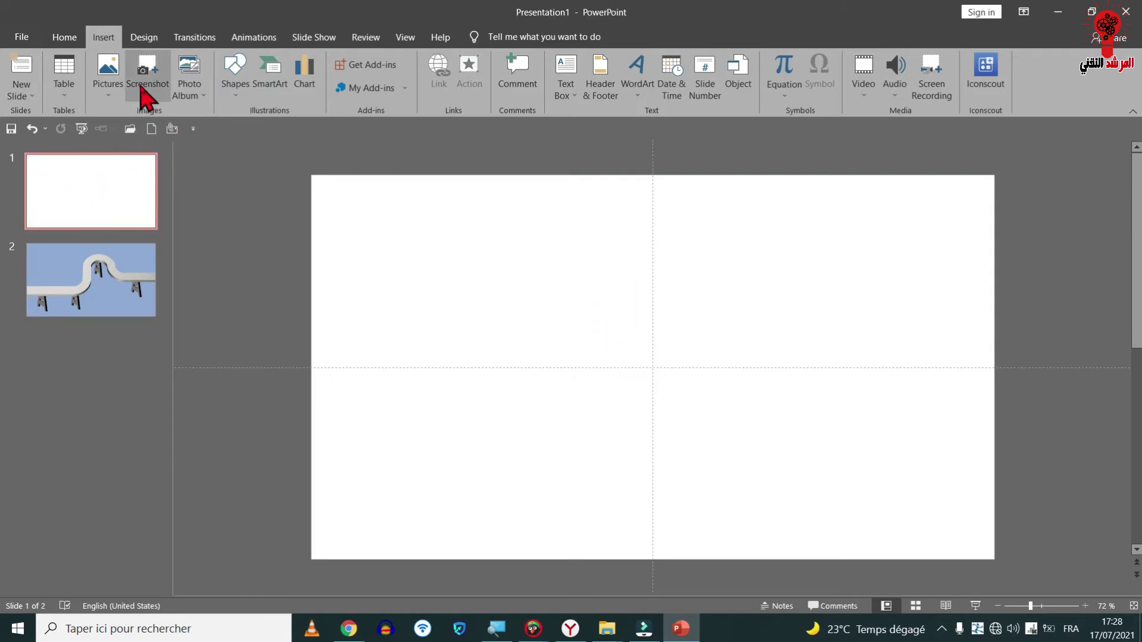
{"action": "left_click", "coordinate": [125, 292]}
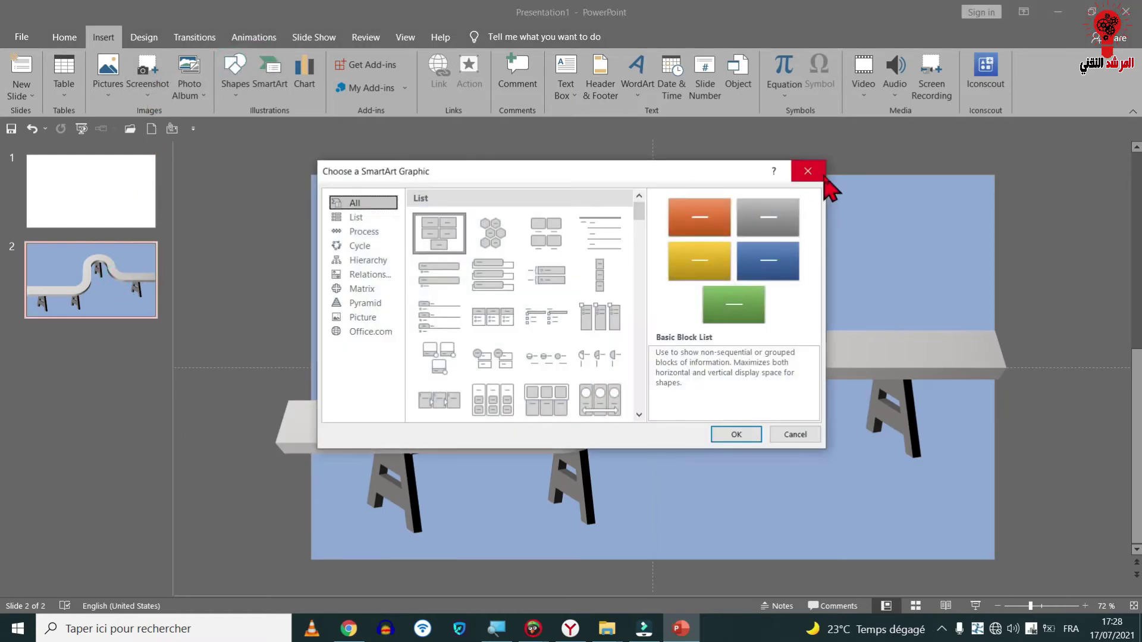
{"action": "left_click", "coordinate": [812, 174]}
Draw a block arc about 6.23 cm high and 5.55 cm wide in the empty area above the road's left section.
{"action": "left_click", "coordinate": [235, 68]}
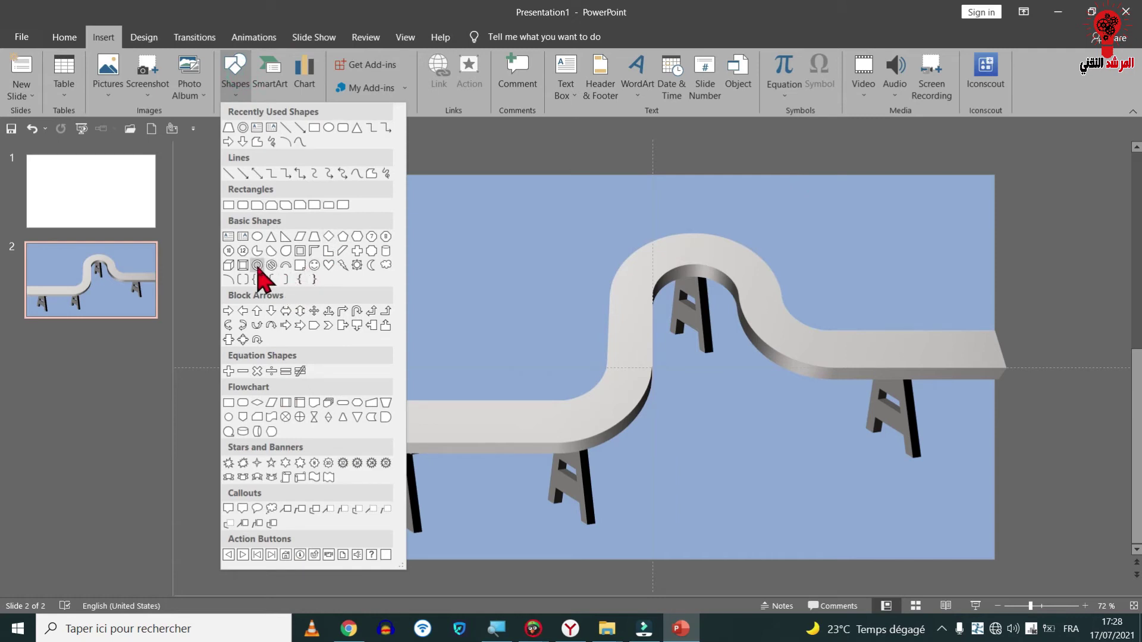
{"action": "left_click", "coordinate": [288, 267]}
{"action": "left_click_drag", "start_coordinate": [357, 228], "coordinate": [470, 355]}
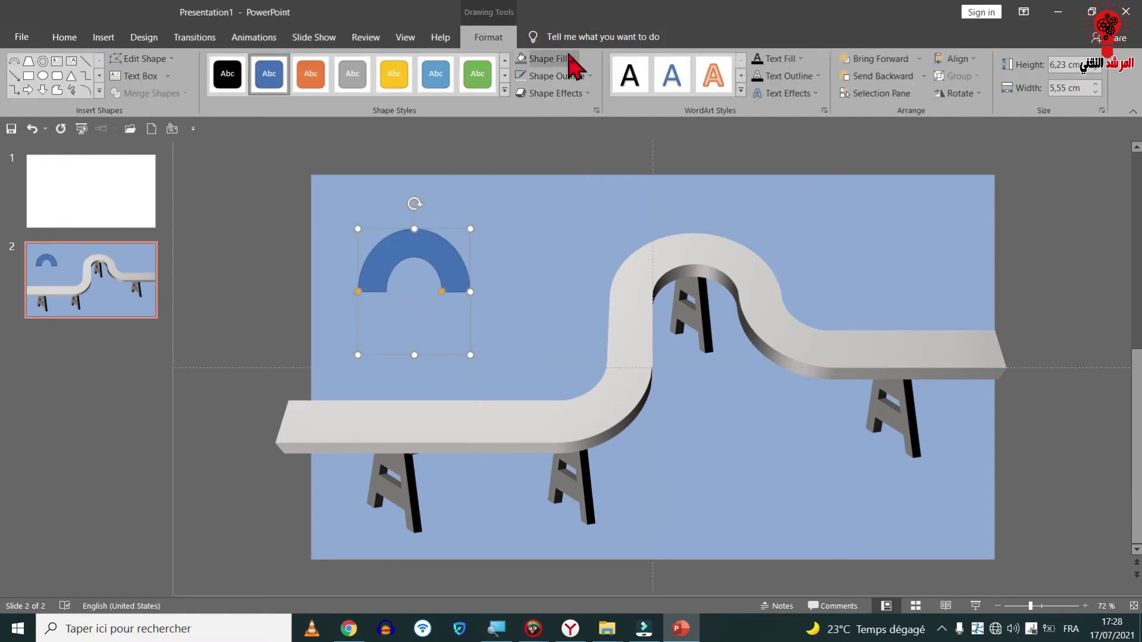
Give the block arc a standard red fill and no outline.
{"action": "left_click", "coordinate": [568, 58]}
{"action": "left_click", "coordinate": [572, 190]}
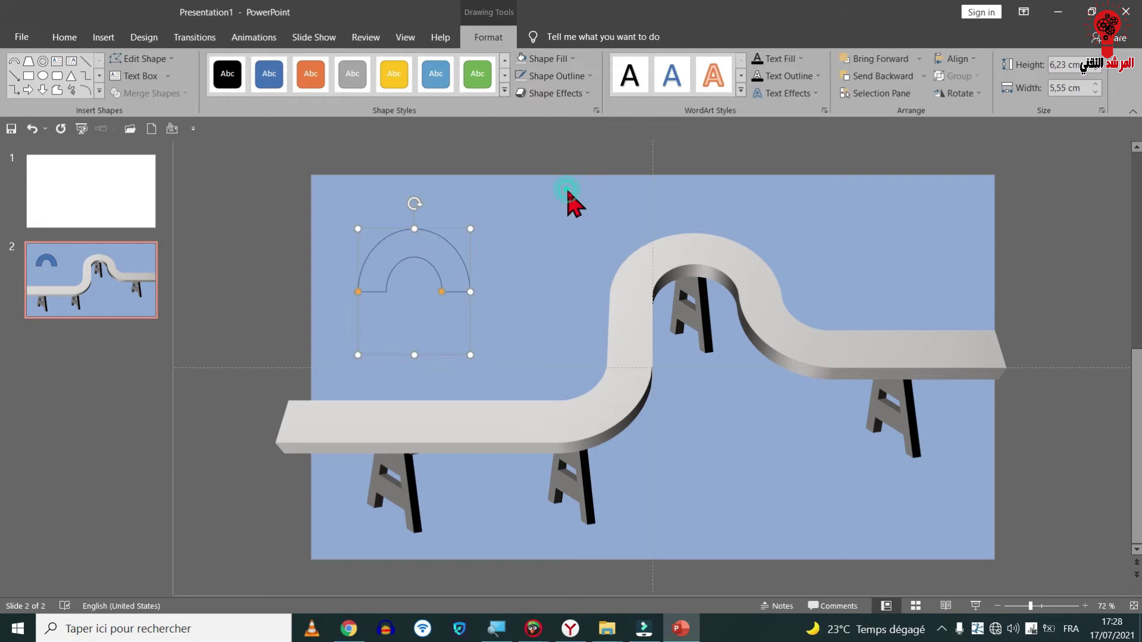
{"action": "left_click", "coordinate": [546, 59]}
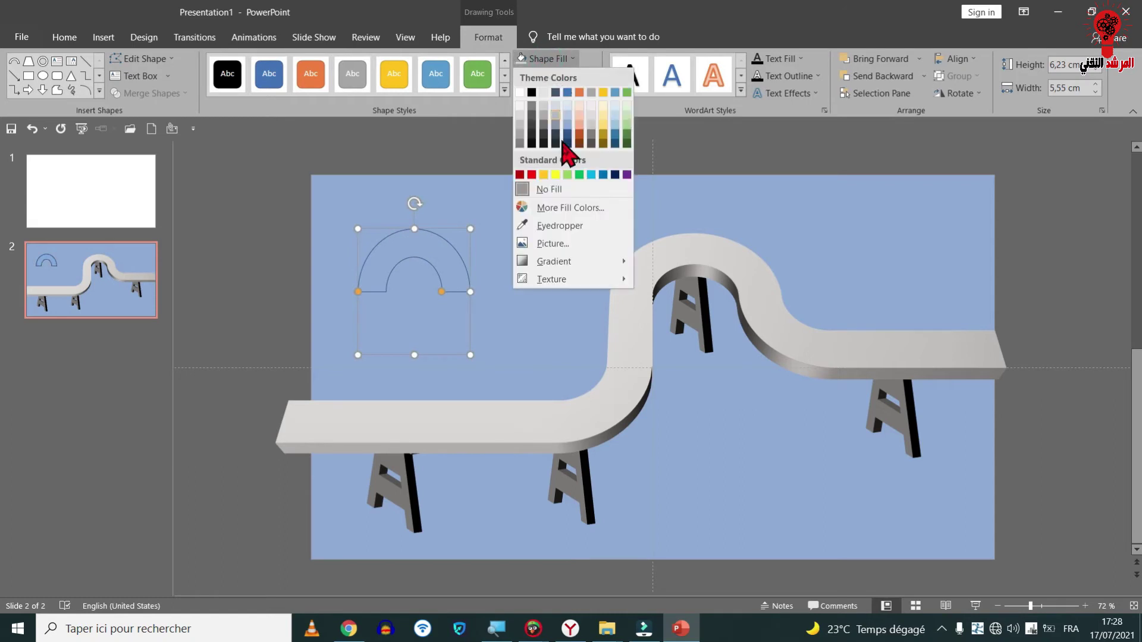
{"action": "left_click", "coordinate": [532, 174]}
{"action": "left_click", "coordinate": [559, 76]}
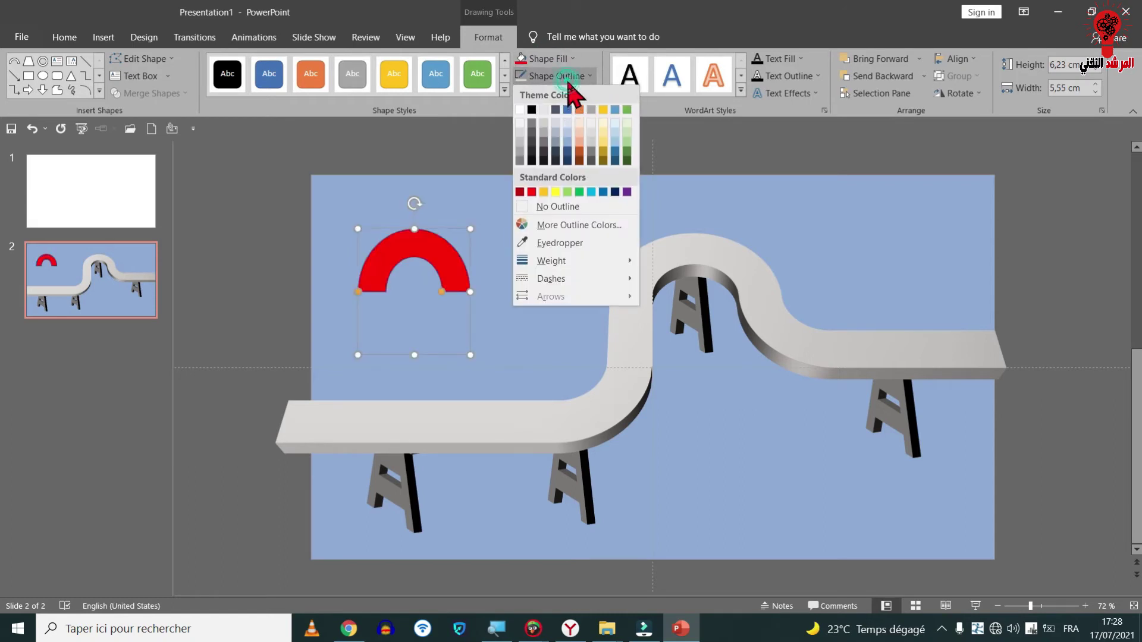
{"action": "left_click", "coordinate": [562, 207]}
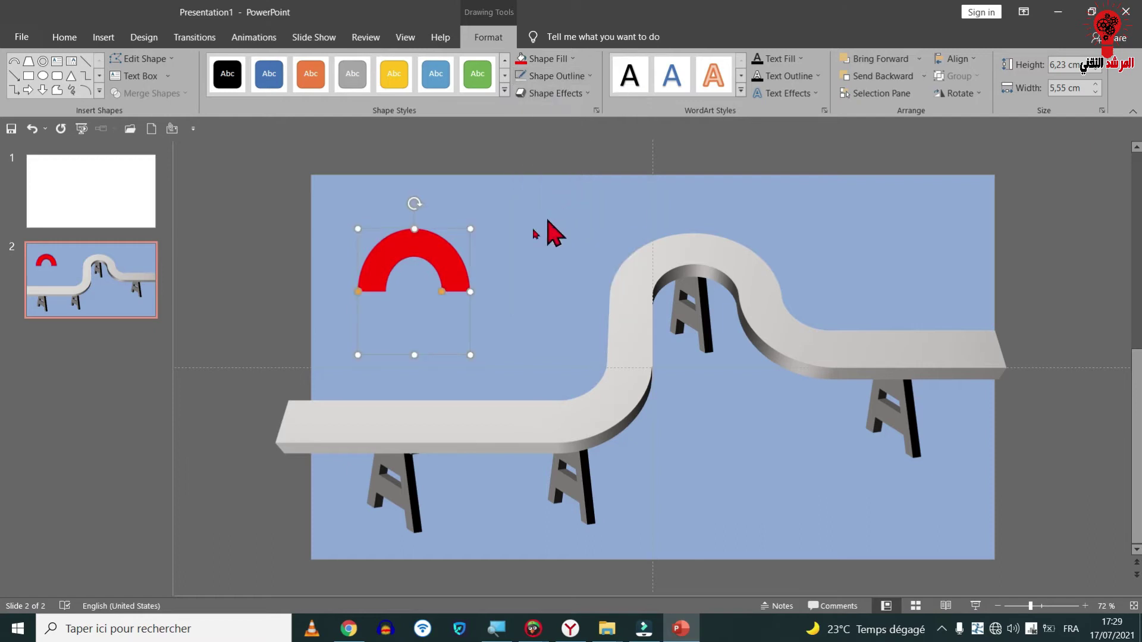
Make the red block arc's band slightly thinner by adjusting its inner edge.
{"action": "left_click", "coordinate": [444, 294]}
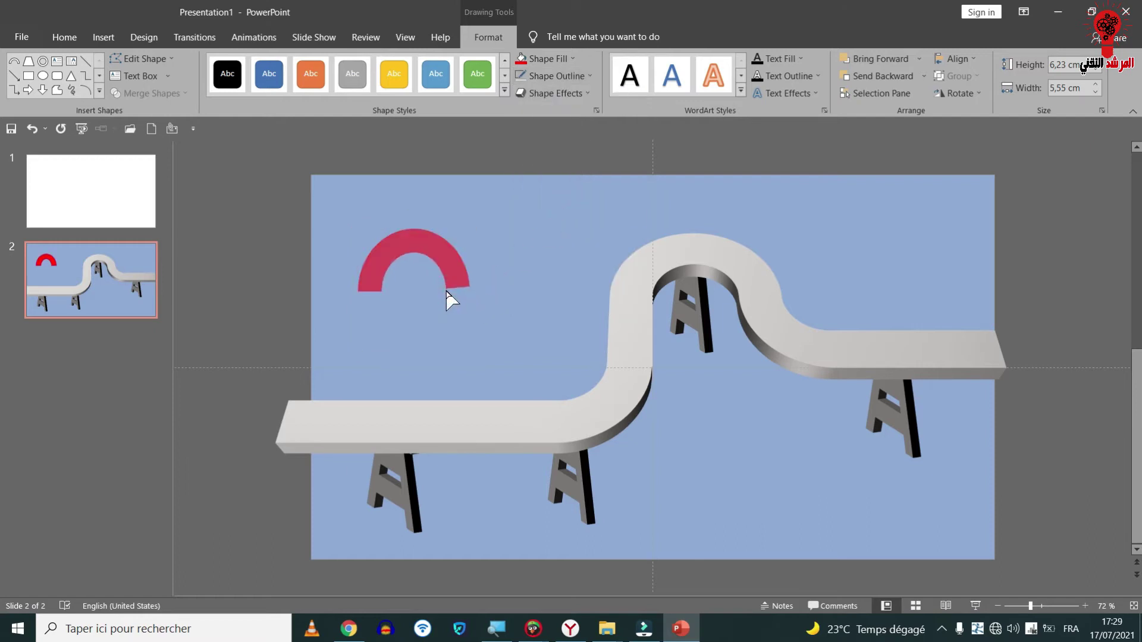
{"action": "left_click", "coordinate": [453, 283]}
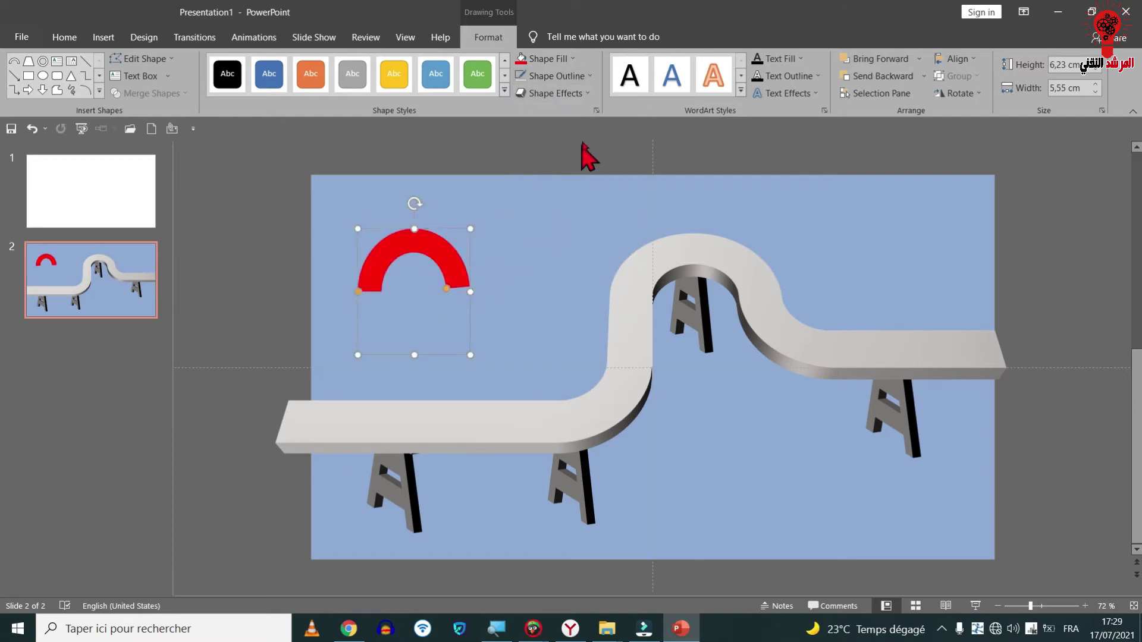
Apply the Off Axis 2 Right parallel 3-D rotation preset to the red arc, giving X 296° and Y 18°.
{"action": "left_click", "coordinate": [596, 111]}
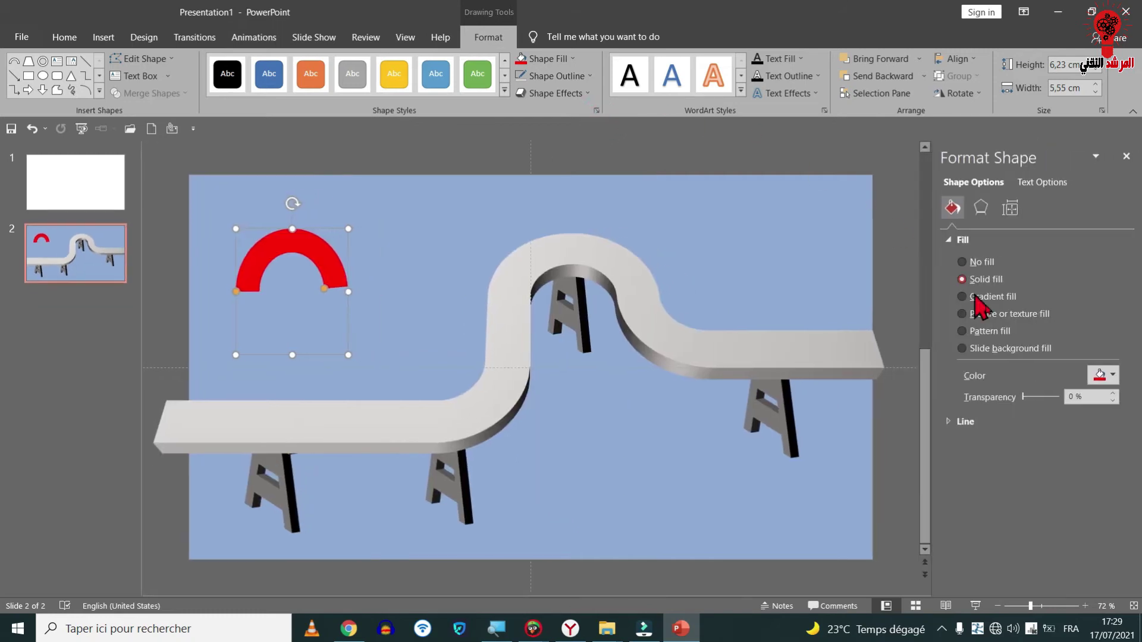
{"action": "left_click", "coordinate": [982, 208]}
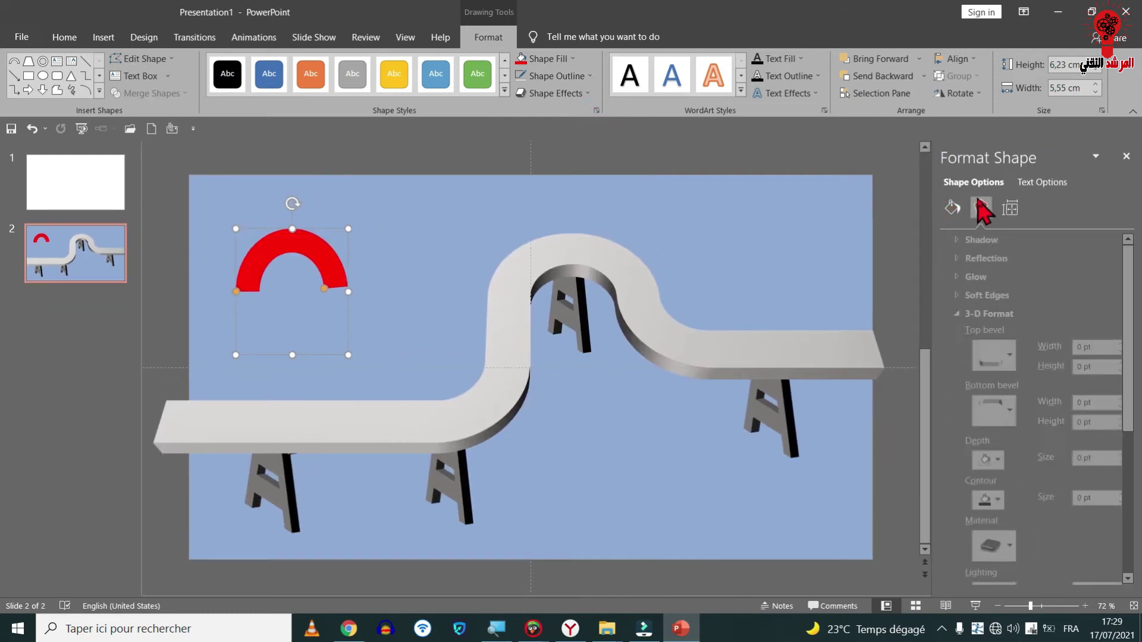
{"action": "left_click", "coordinate": [980, 313]}
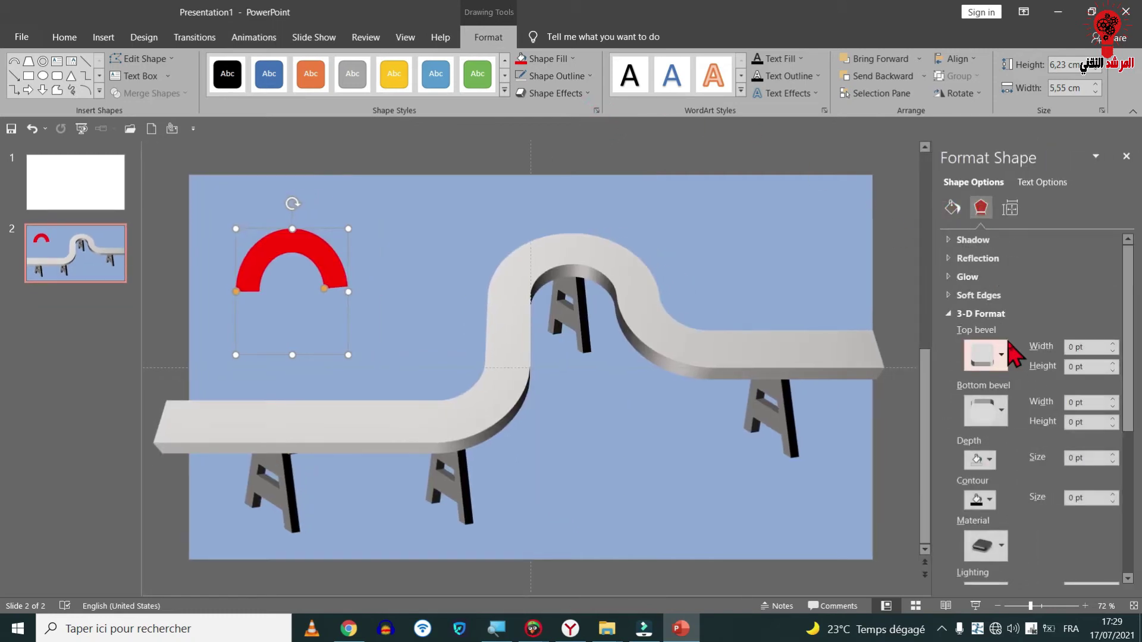
{"action": "left_click", "coordinate": [947, 314]}
{"action": "left_click", "coordinate": [948, 331]}
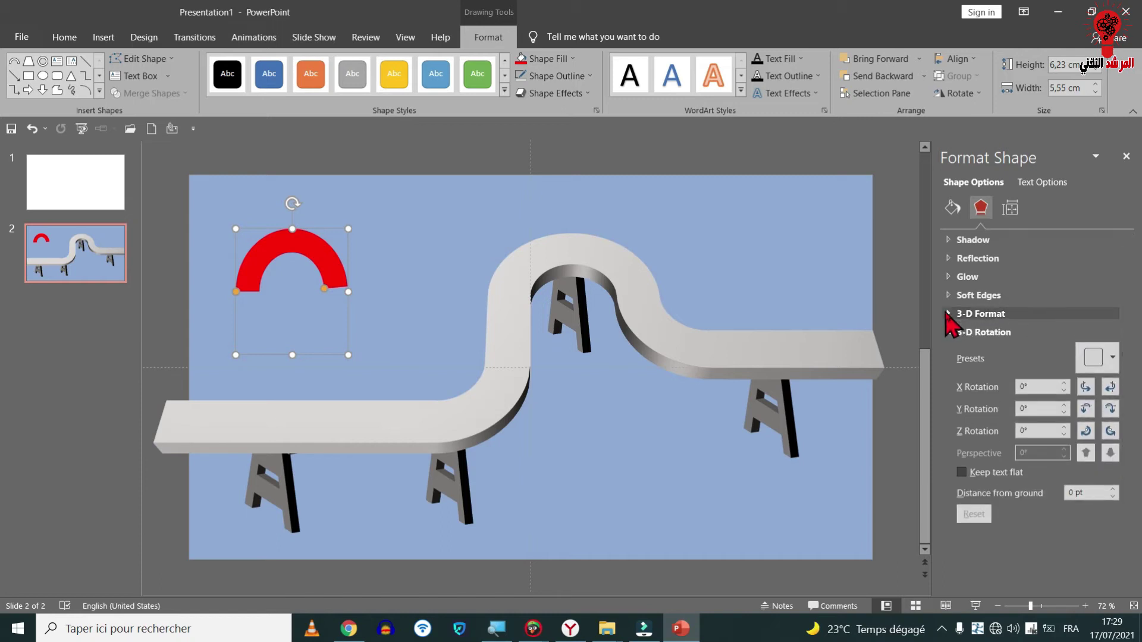
{"action": "left_click", "coordinate": [1111, 358]}
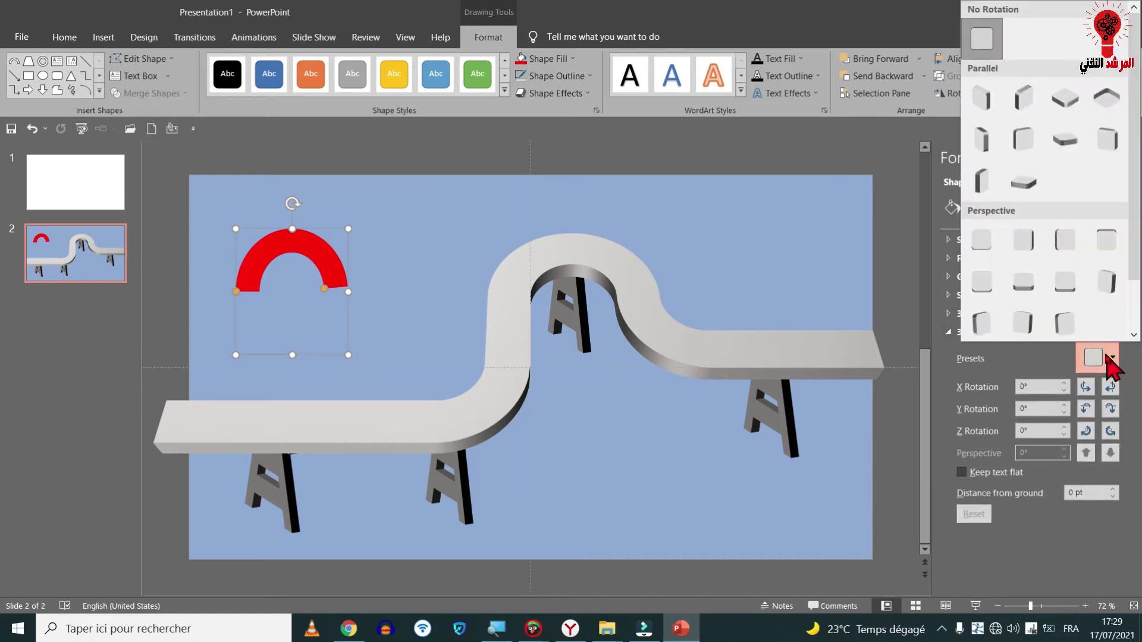
{"action": "left_click", "coordinate": [982, 182]}
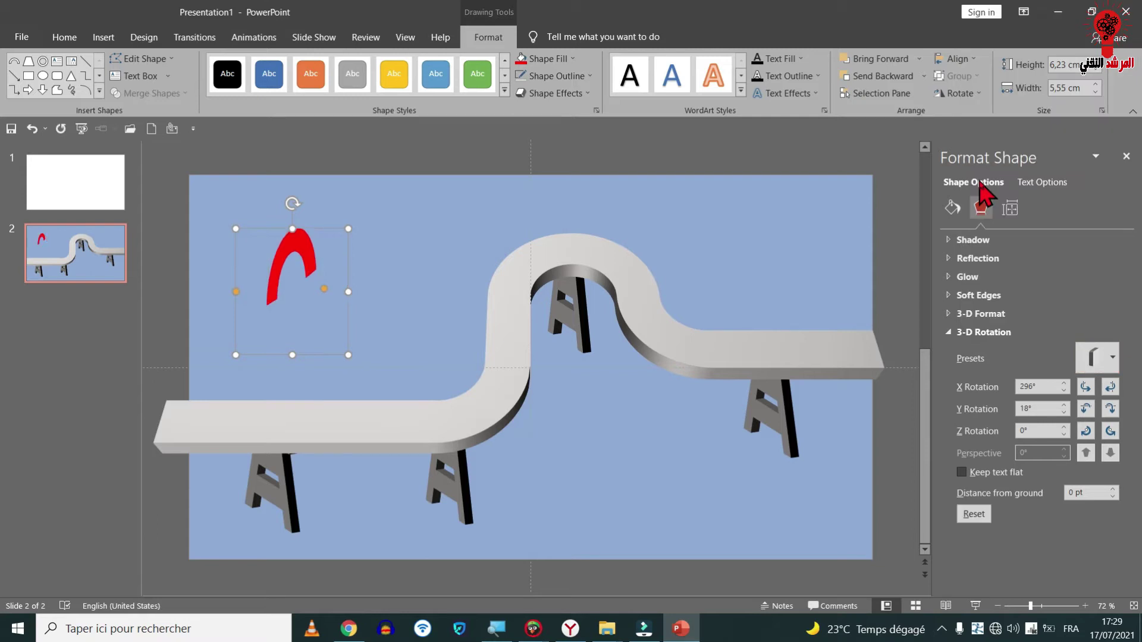
Set the red arc's 3-D depth to 11 pt and move it onto the road above the leftmost support.
{"action": "left_click", "coordinate": [980, 314]}
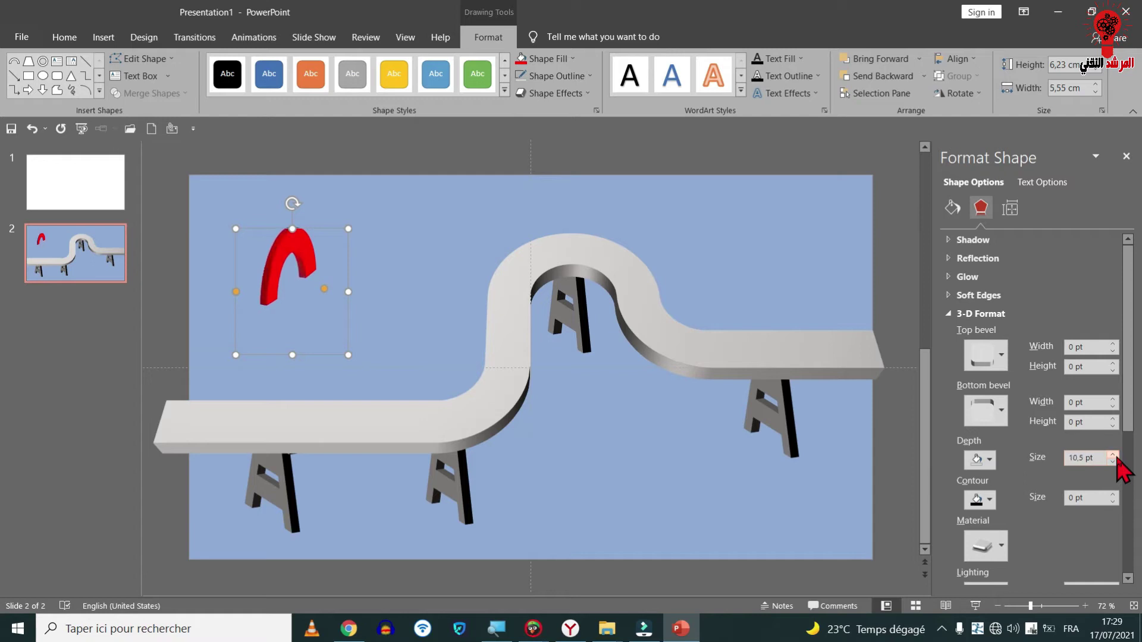
{"action": "left_click_drag", "start_coordinate": [269, 299], "coordinate": [244, 425]}
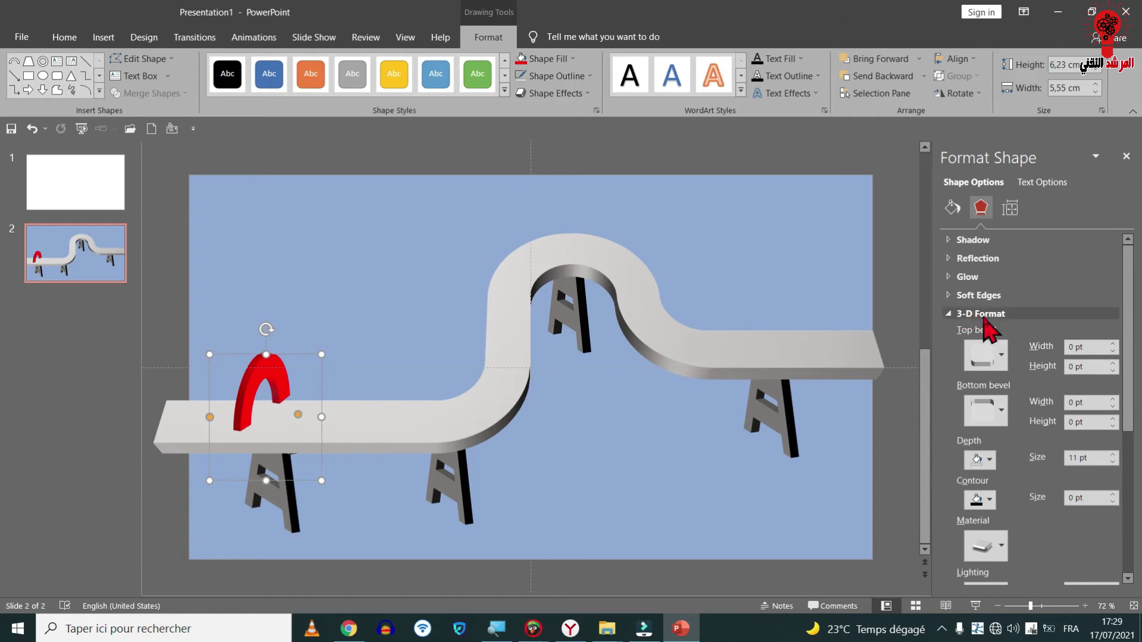
Try a perspective 3-D rotation preset with Y 324.8° and 45° perspective on the red arch.
{"action": "left_click", "coordinate": [949, 316]}
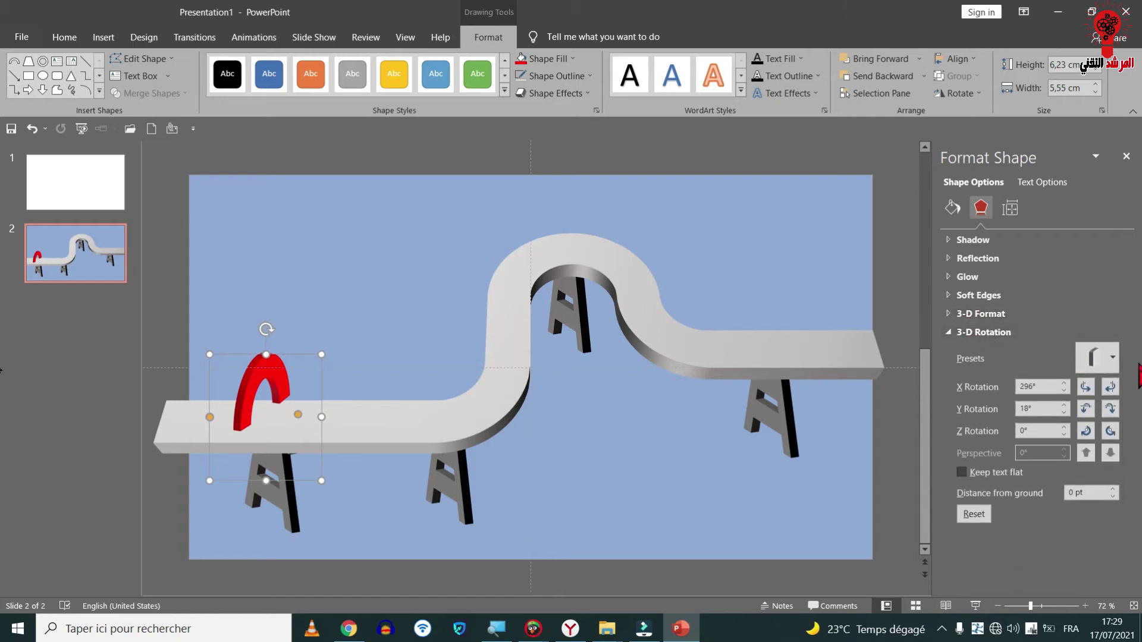
{"action": "left_click", "coordinate": [1097, 357]}
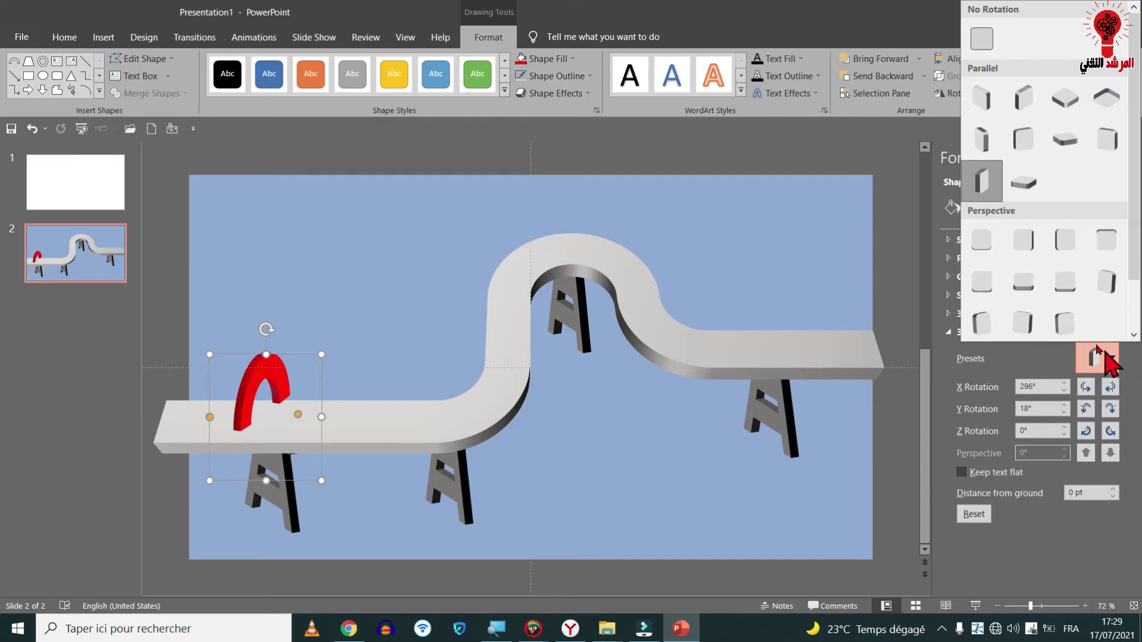
{"action": "left_click", "coordinate": [1034, 297]}
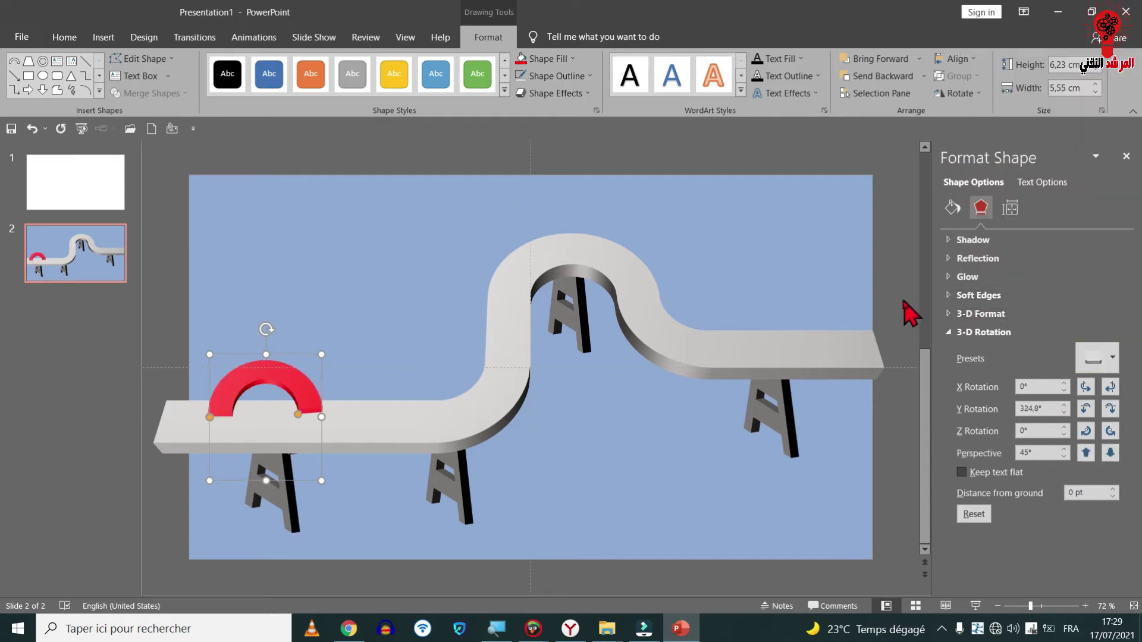
{"action": "left_click", "coordinate": [806, 293]}
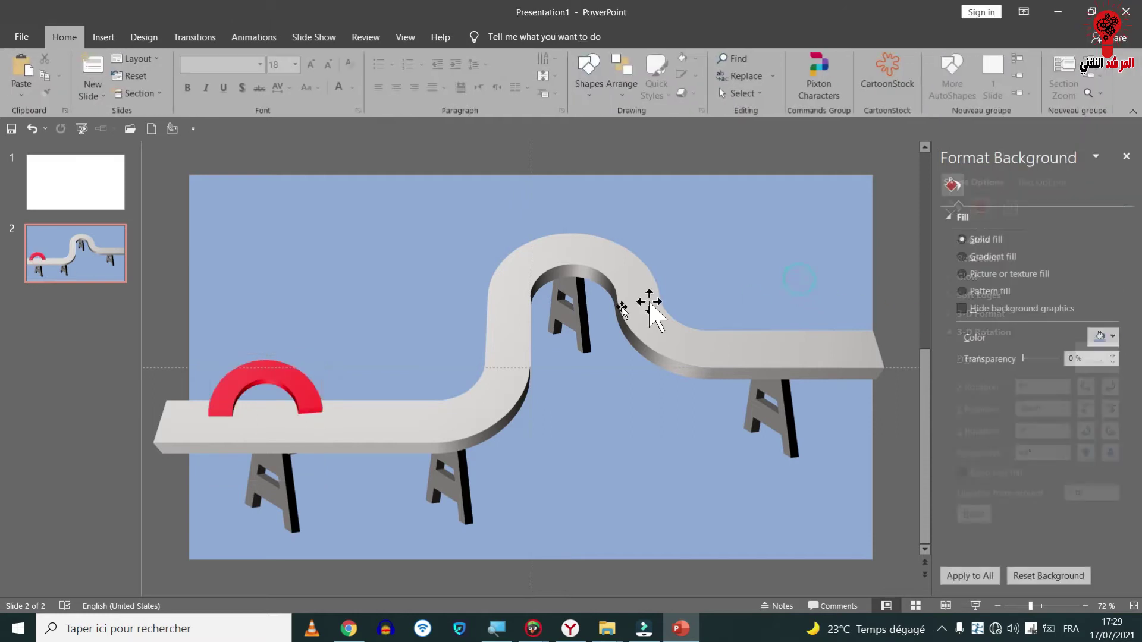
Apply the parallel 3-D rotation preset with X 64° and Y 18° to the red arch and shift it slightly on the road.
{"action": "left_click", "coordinate": [317, 403]}
{"action": "left_click", "coordinate": [981, 208]}
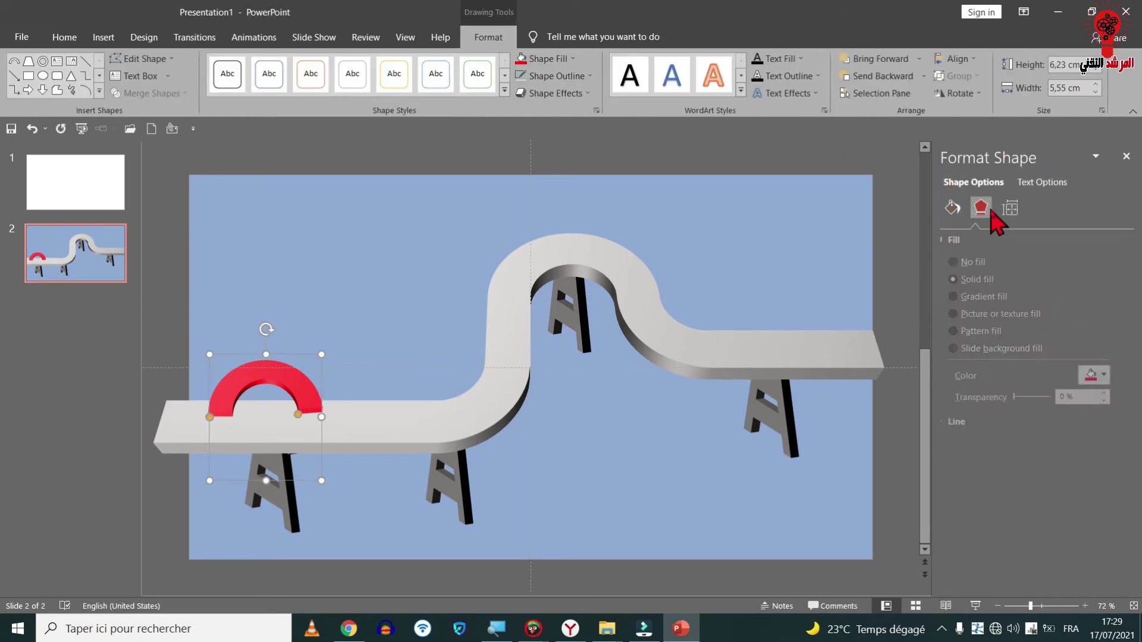
{"action": "left_click", "coordinate": [1105, 360]}
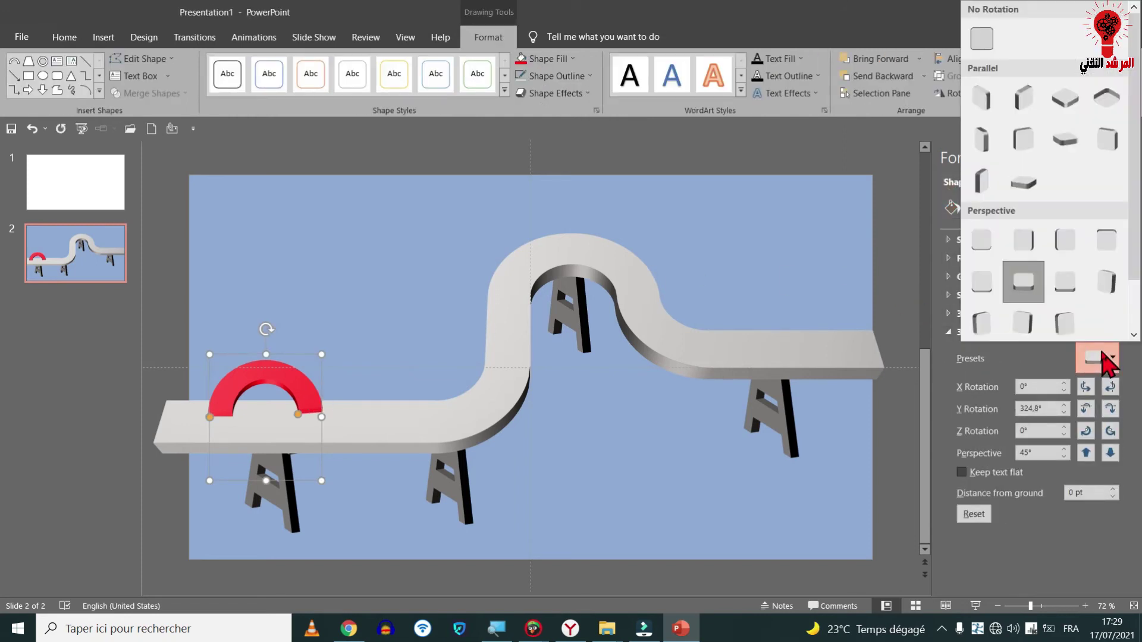
{"action": "left_click", "coordinate": [983, 181]}
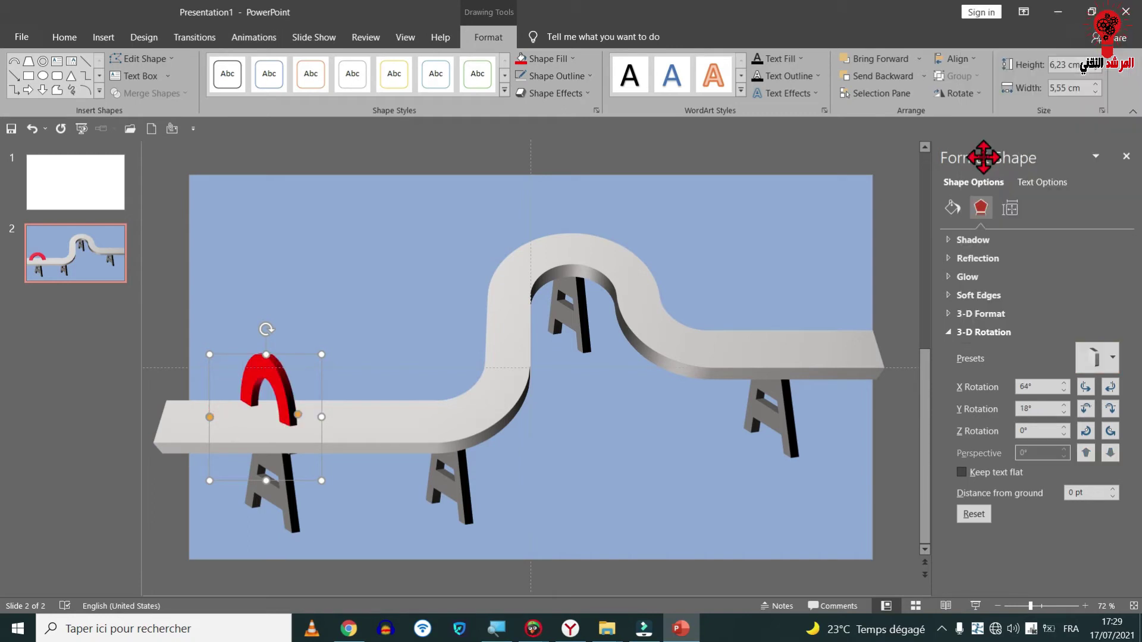
{"action": "left_click_drag", "start_coordinate": [285, 375], "coordinate": [291, 379]}
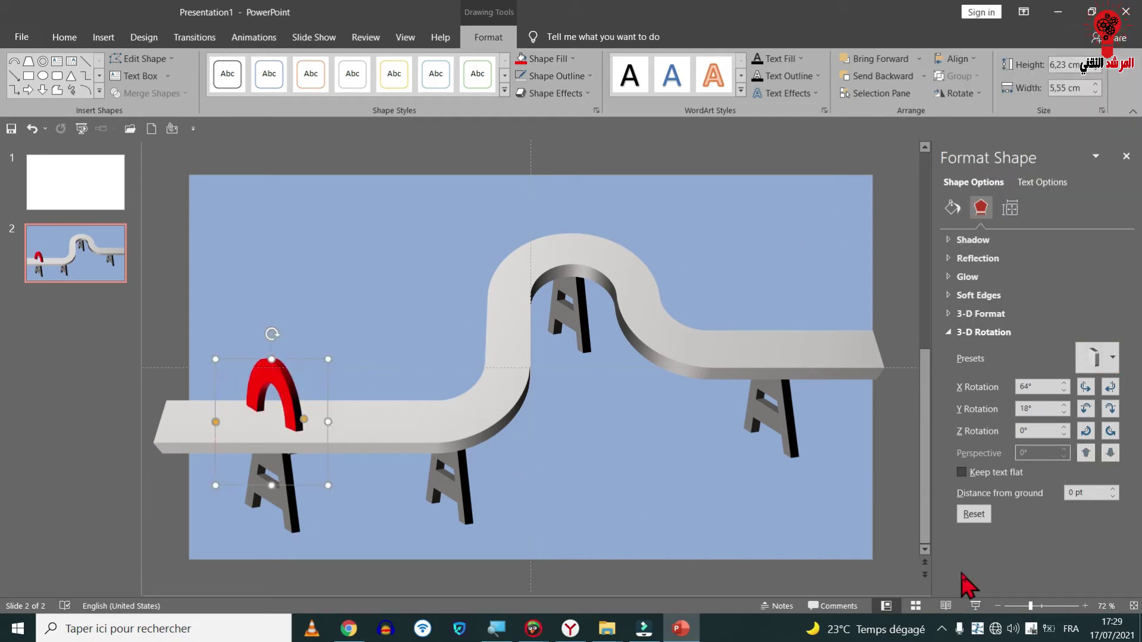
Resize the red arch to about 7.36 cm high and 5.67 cm wide, with its front foot at the road's near edge.
{"action": "left_click_drag", "start_coordinate": [1031, 606], "coordinate": [1049, 606]}
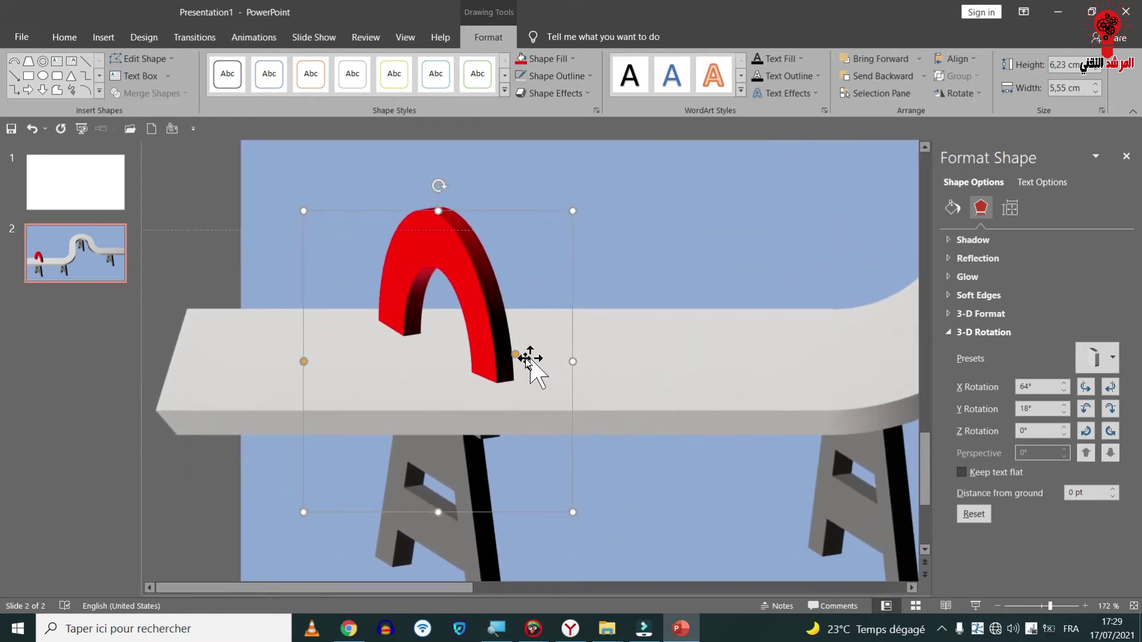
{"action": "left_click_drag", "start_coordinate": [495, 354], "coordinate": [514, 343]}
{"action": "left_click_drag", "start_coordinate": [592, 501], "coordinate": [612, 522]}
{"action": "left_click_drag", "start_coordinate": [558, 383], "coordinate": [492, 384]}
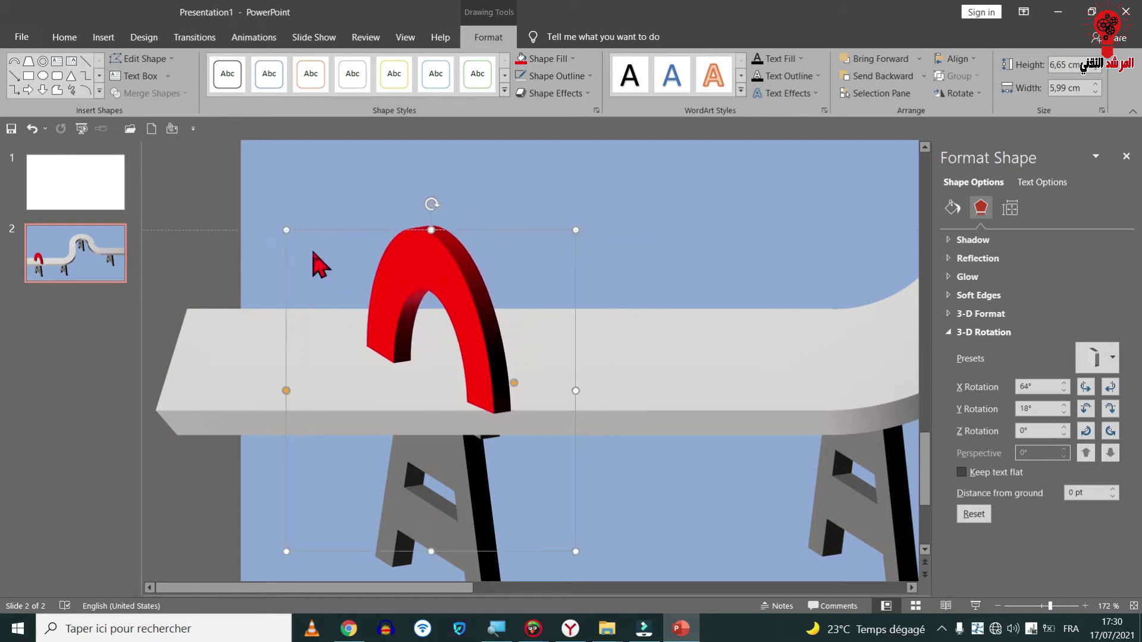
{"action": "left_click_drag", "start_coordinate": [286, 232], "coordinate": [266, 194]}
{"action": "left_click_drag", "start_coordinate": [445, 247], "coordinate": [486, 231]}
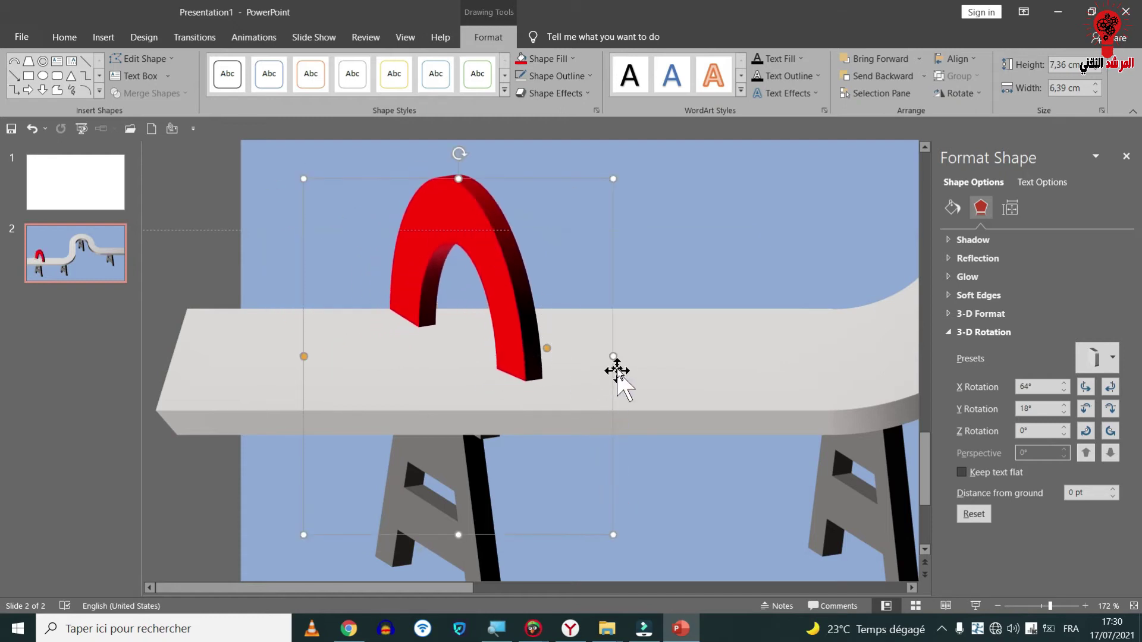
{"action": "left_click_drag", "start_coordinate": [615, 355], "coordinate": [576, 369]}
{"action": "left_click_drag", "start_coordinate": [502, 375], "coordinate": [481, 401]}
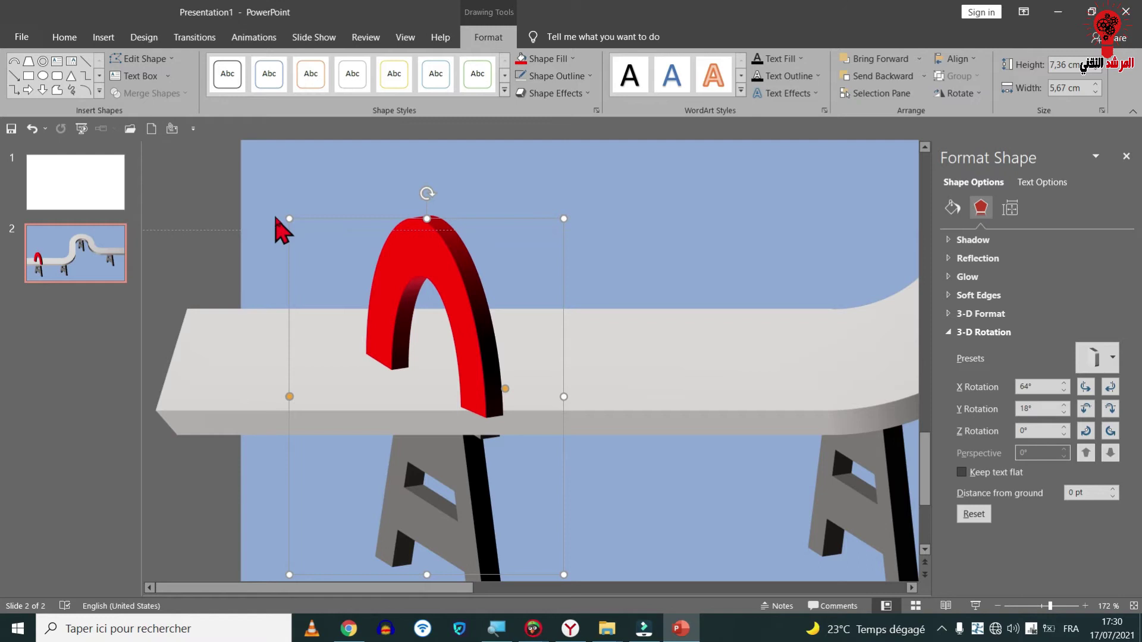
Enlarge the arch to about 7.63 cm by 6.39 cm and position its feet at the road's far and near edges.
{"action": "left_click_drag", "start_coordinate": [288, 217], "coordinate": [247, 195]}
{"action": "left_click_drag", "start_coordinate": [364, 224], "coordinate": [403, 214]}
{"action": "left_click_drag", "start_coordinate": [531, 360], "coordinate": [548, 384]}
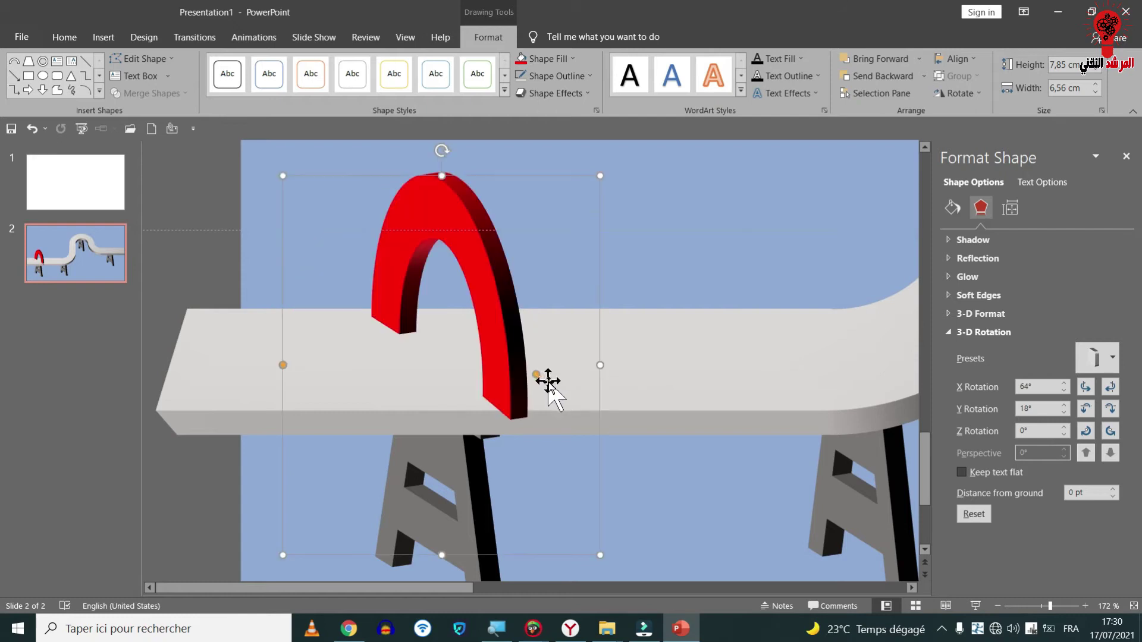
{"action": "left_click_drag", "start_coordinate": [600, 554], "coordinate": [590, 552]}
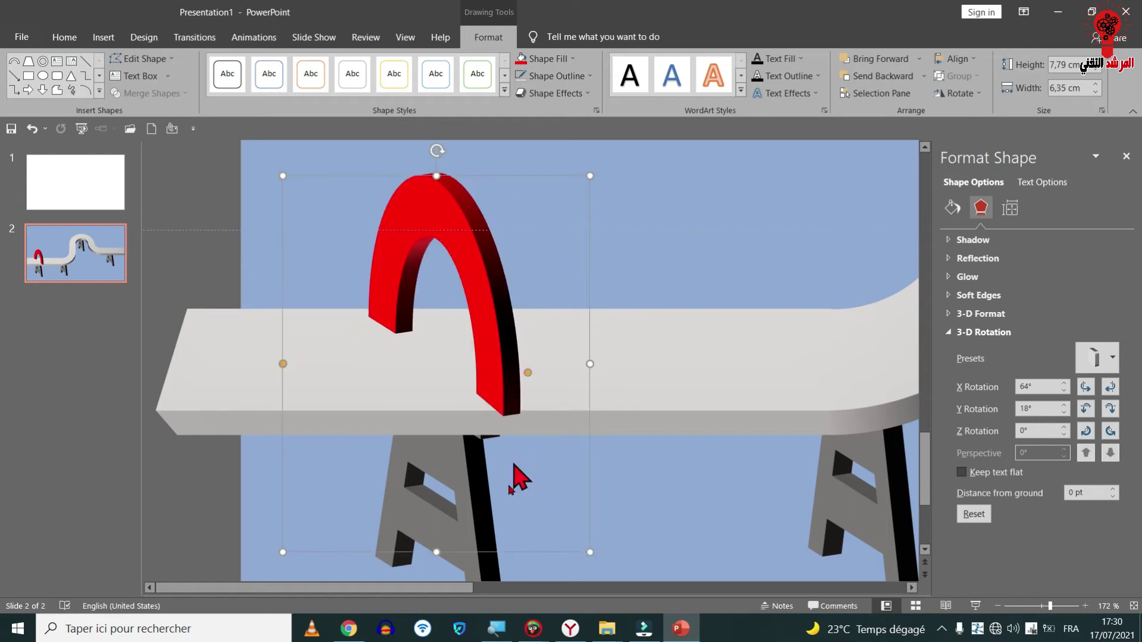
{"action": "left_click_drag", "start_coordinate": [435, 551], "coordinate": [434, 539]}
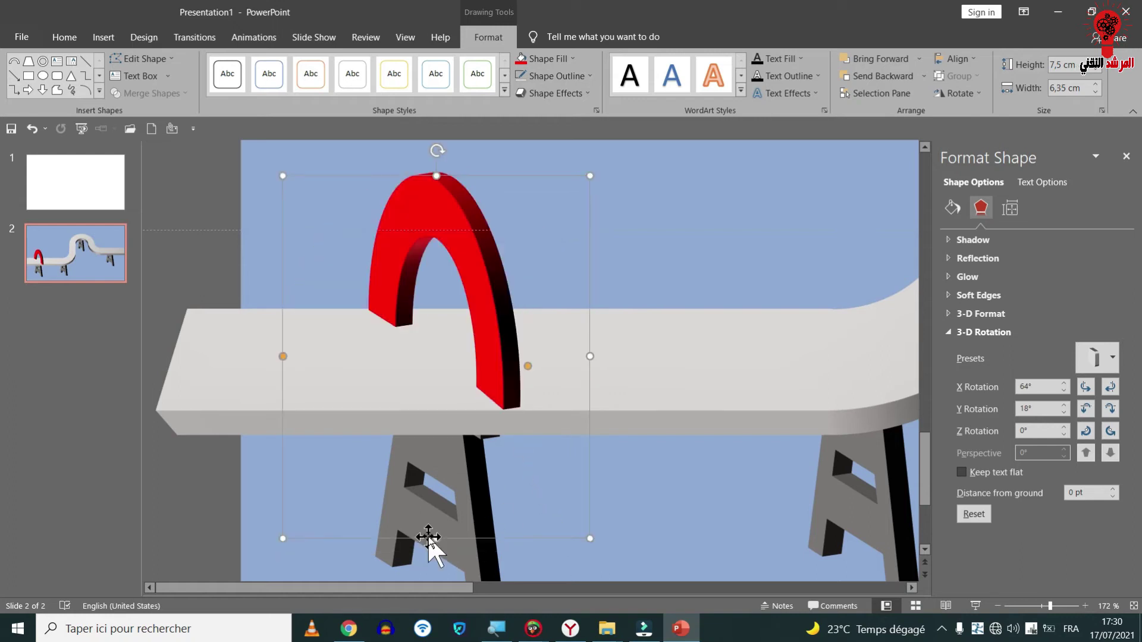
{"action": "left_click_drag", "start_coordinate": [501, 382], "coordinate": [492, 390]}
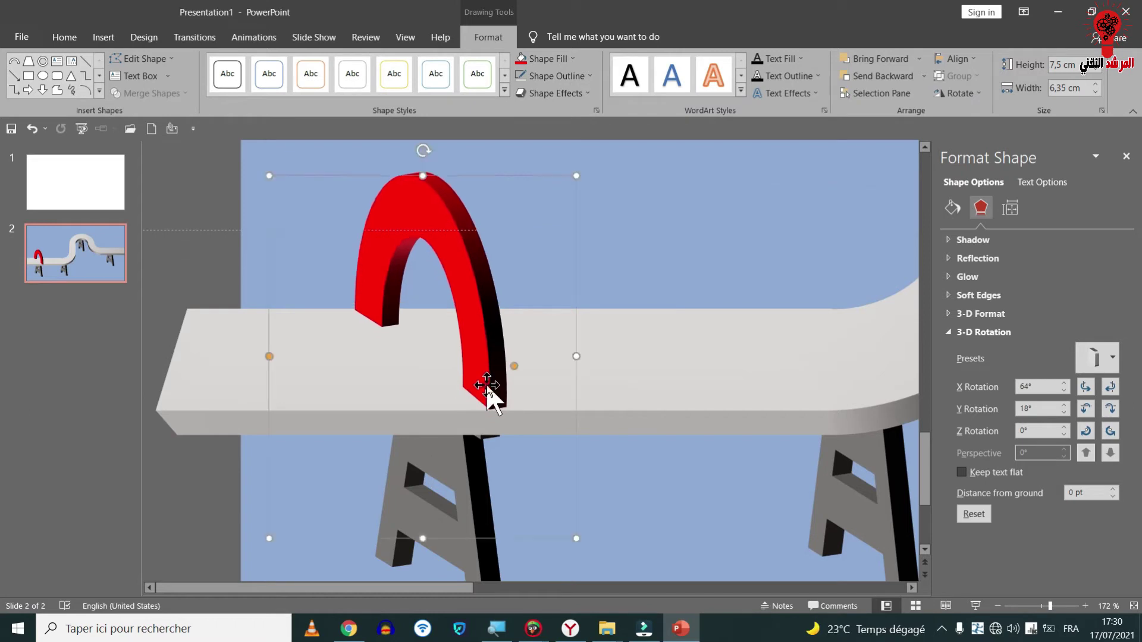
{"action": "key", "text": "Delete"}
{"action": "left_click_drag", "start_coordinate": [577, 543], "coordinate": [577, 544]}
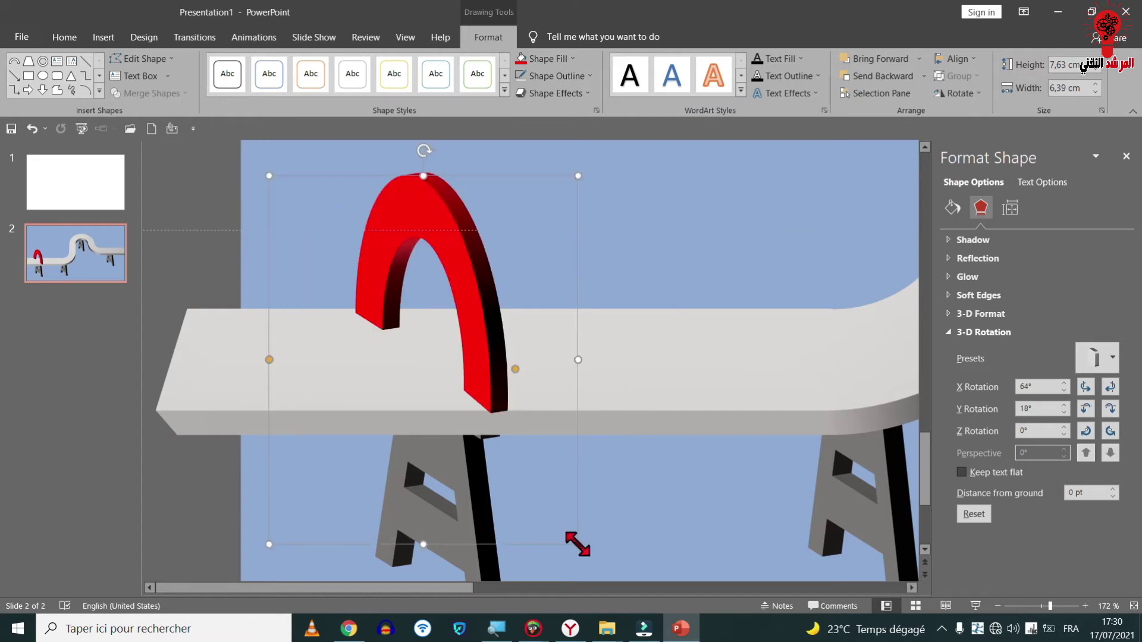
Duplicate the red arch onto the road above the second support and reduce the copy to about 7.48 cm by 5.4 cm.
{"action": "left_click_drag", "start_coordinate": [1051, 606], "coordinate": [1033, 606]}
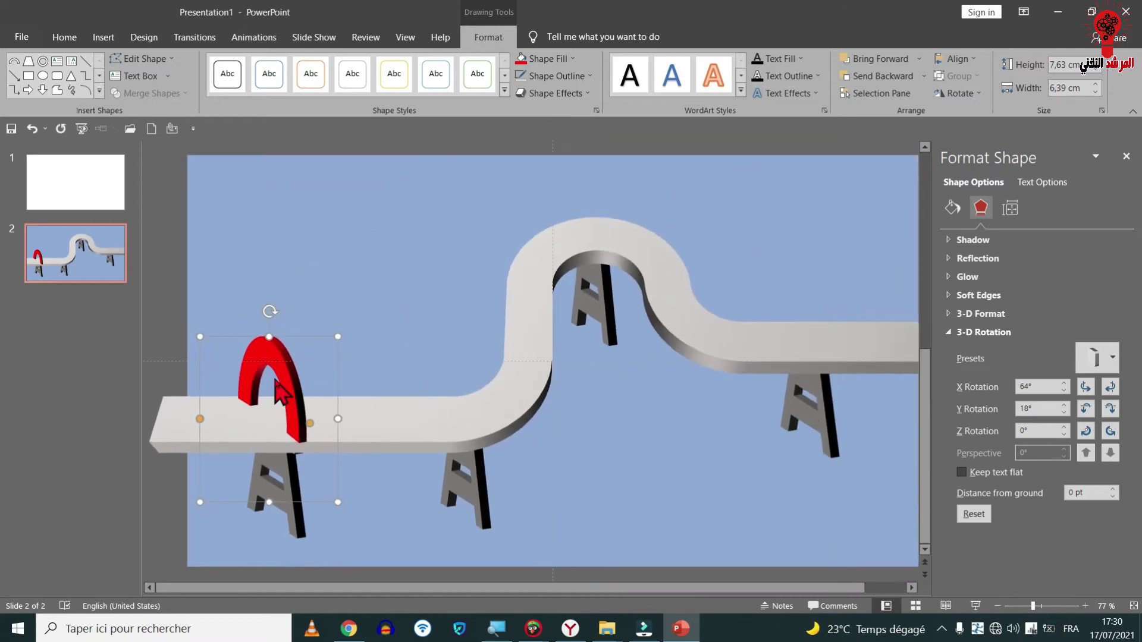
{"action": "key", "text": "ctrl+d"}
{"action": "left_click_drag", "start_coordinate": [298, 395], "coordinate": [485, 391]}
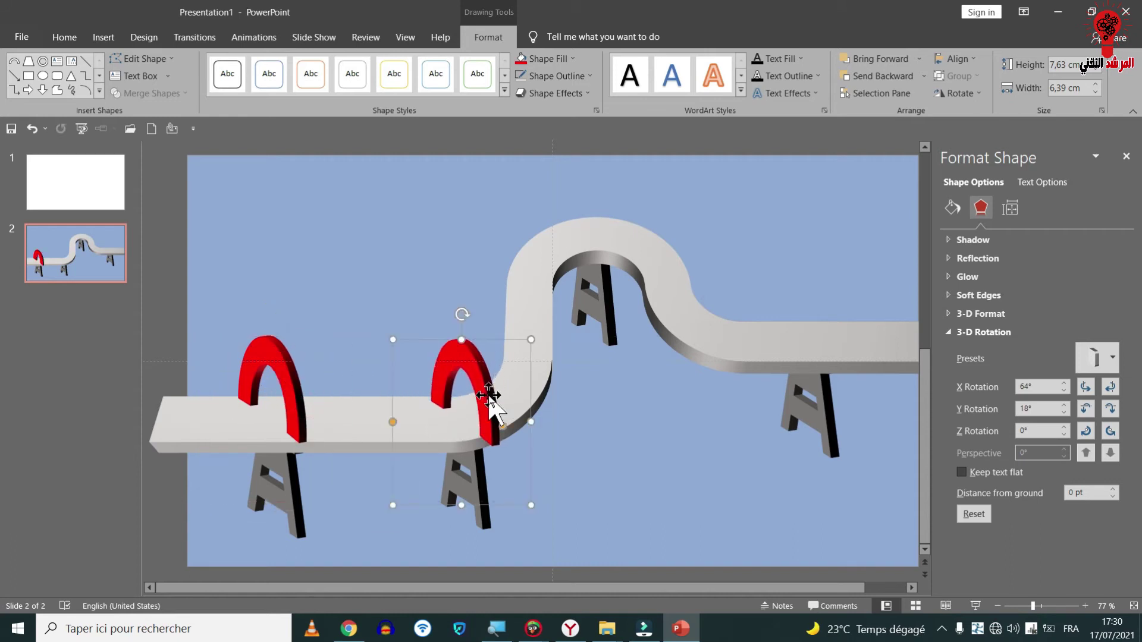
{"action": "left_click_drag", "start_coordinate": [531, 506], "coordinate": [509, 502]}
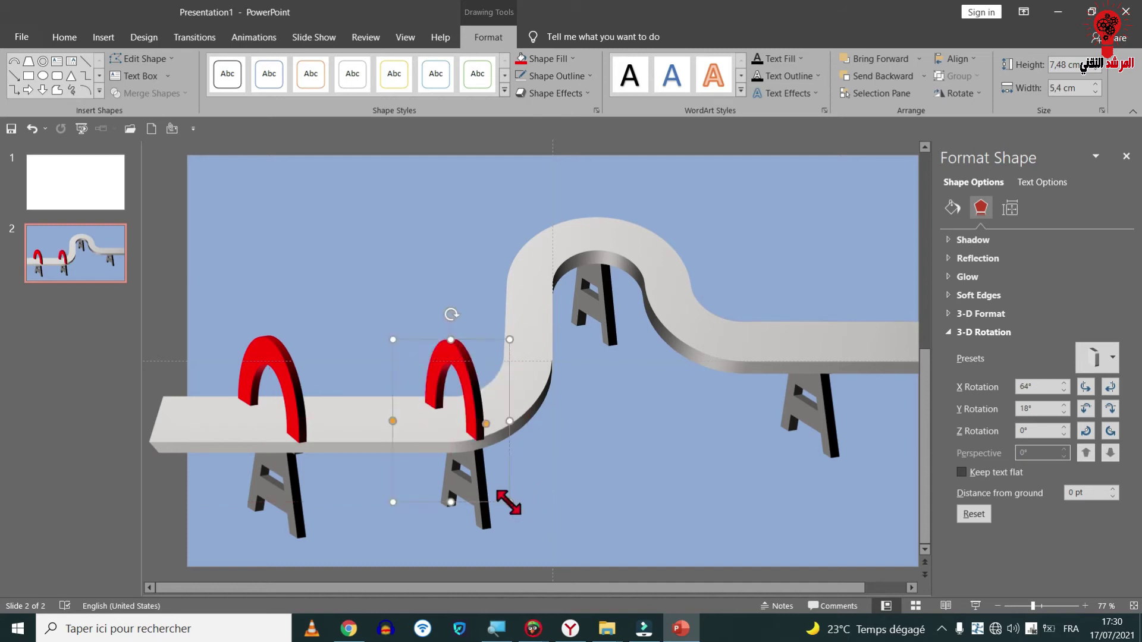
Copy the second arch onto the crest of the road above the third support and narrow it to about 3.3 cm.
{"action": "left_click_drag", "start_coordinate": [473, 416], "coordinate": [632, 227]}
{"action": "key", "text": "ctrl+v"}
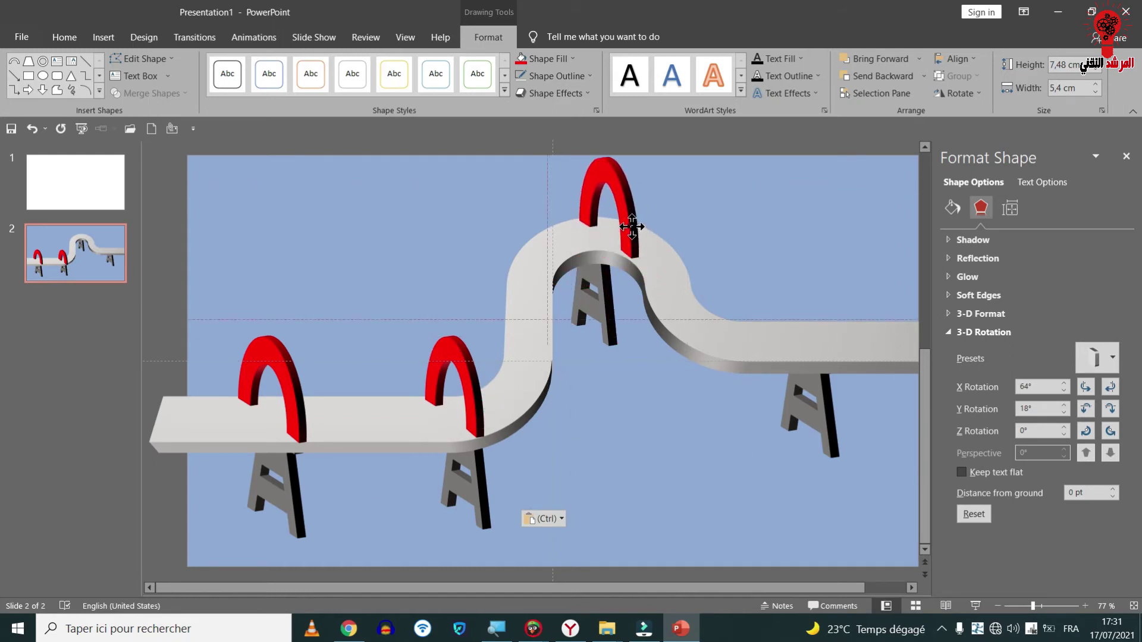
{"action": "scroll", "coordinate": [642, 250], "scroll_direction": "up", "scroll_amount": 1}
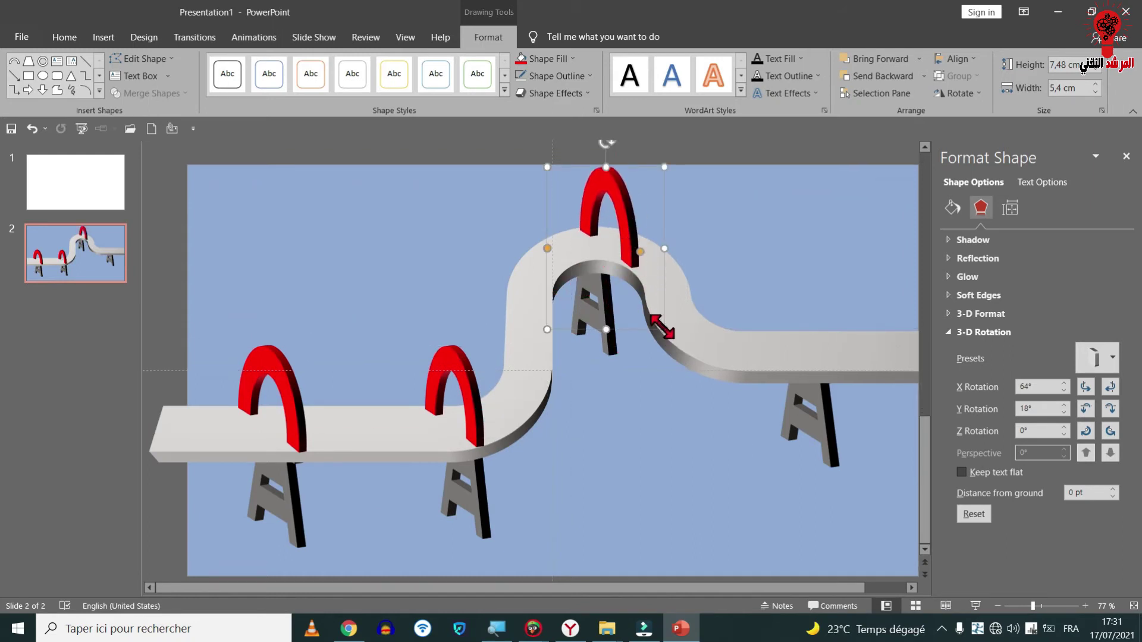
{"action": "left_click_drag", "start_coordinate": [663, 328], "coordinate": [619, 331]}
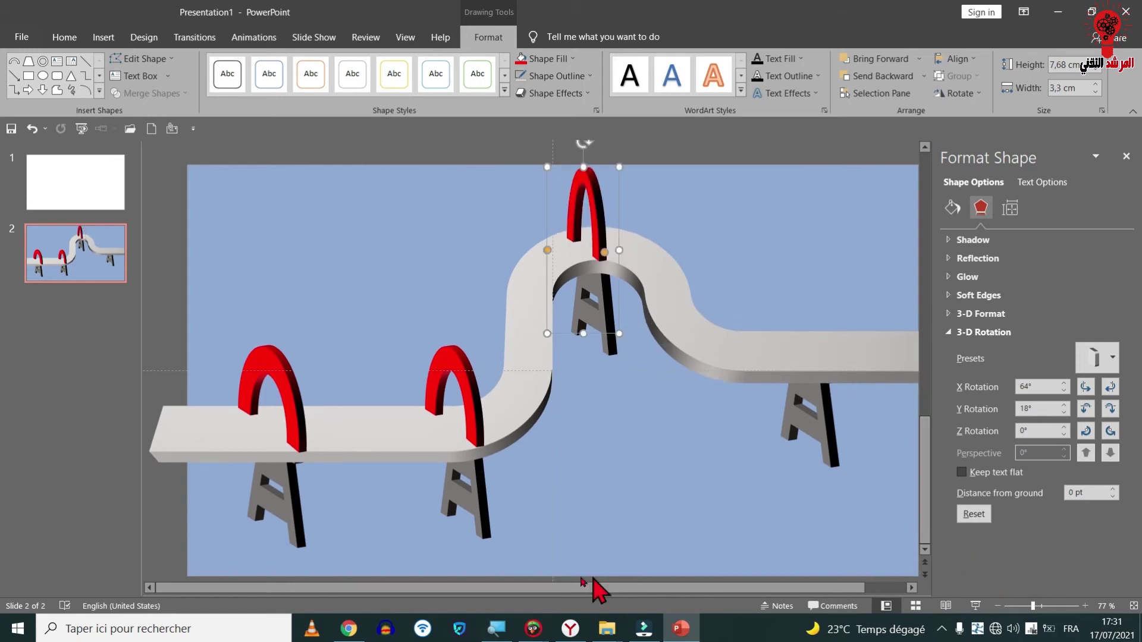
Enlarge the crest arch to about 7.9 cm by 3.62 cm and align its feet with the road's edges.
{"action": "left_click", "coordinate": [1052, 606]}
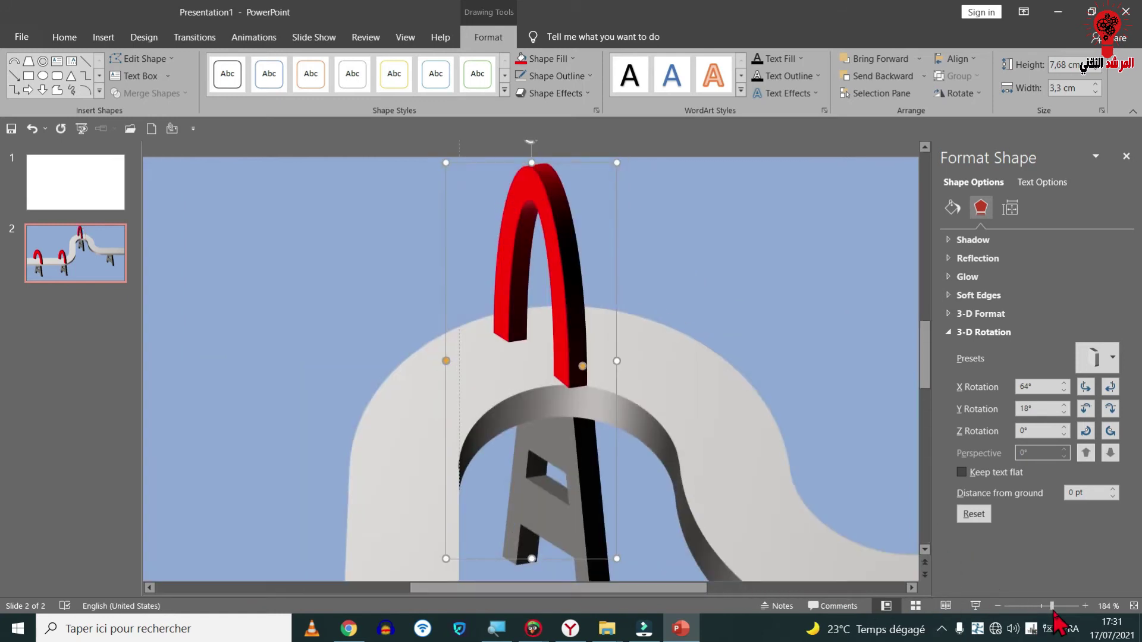
{"action": "left_click_drag", "start_coordinate": [559, 334], "coordinate": [569, 322]}
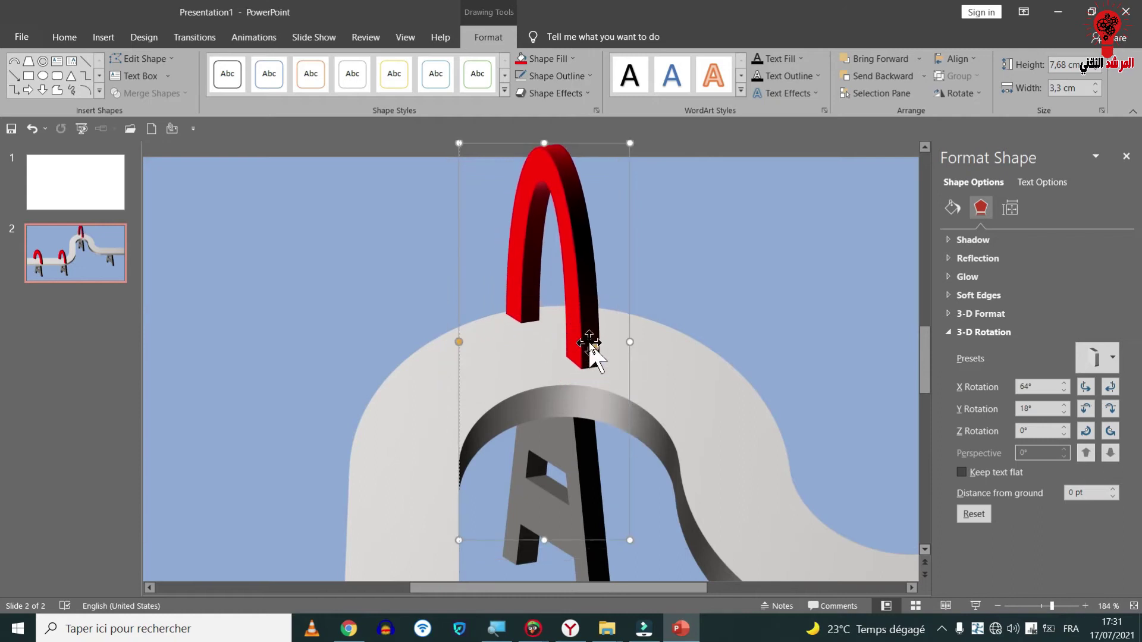
{"action": "left_click_drag", "start_coordinate": [633, 541], "coordinate": [647, 548]}
{"action": "left_click_drag", "start_coordinate": [593, 324], "coordinate": [591, 350]}
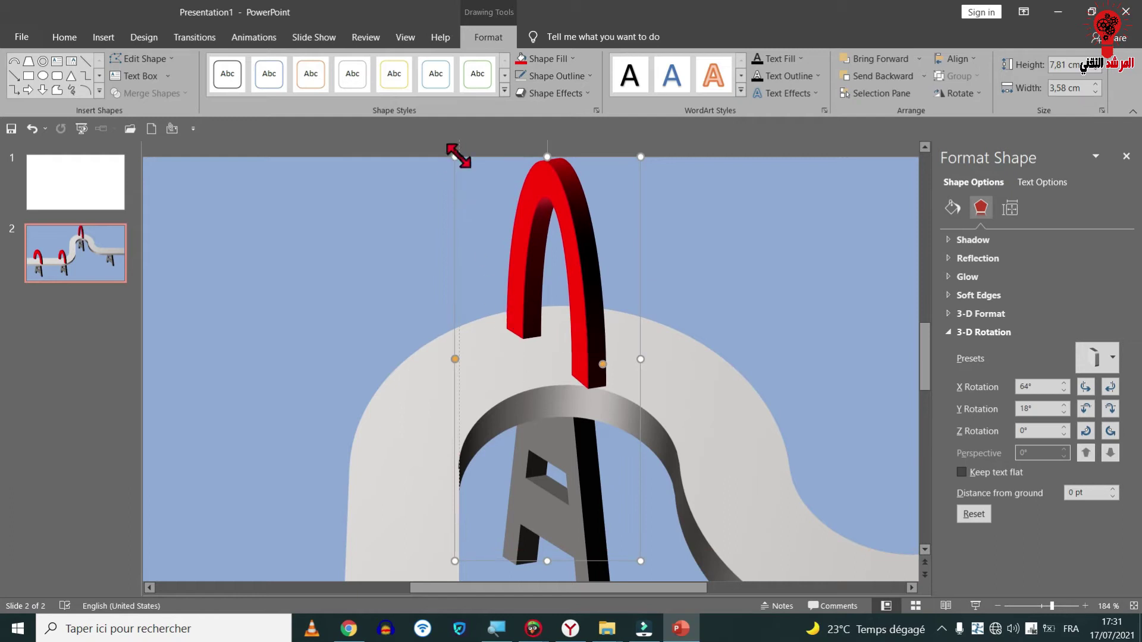
{"action": "left_click_drag", "start_coordinate": [458, 159], "coordinate": [453, 152]}
{"action": "left_click_drag", "start_coordinate": [525, 211], "coordinate": [535, 202]}
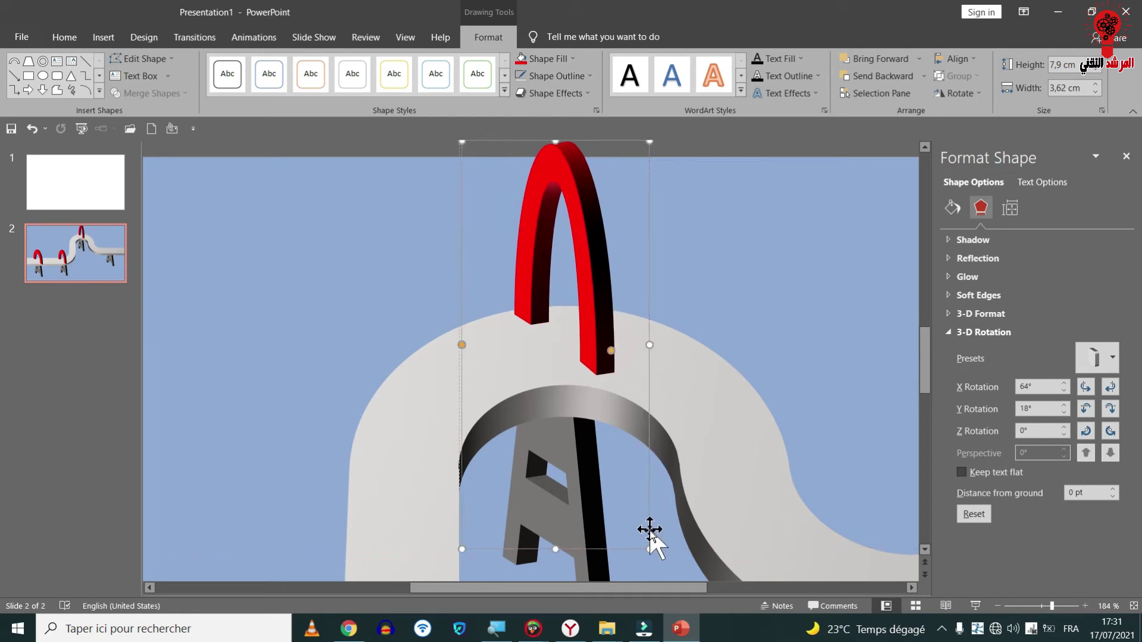
Adjust the crest arch to about 8.02 cm high and 3.93 cm wide and reposition it across the road.
{"action": "left_click_drag", "start_coordinate": [650, 552], "coordinate": [656, 557]}
{"action": "left_click_drag", "start_coordinate": [656, 349], "coordinate": [620, 342]}
{"action": "left_click_drag", "start_coordinate": [457, 151], "coordinate": [446, 149]}
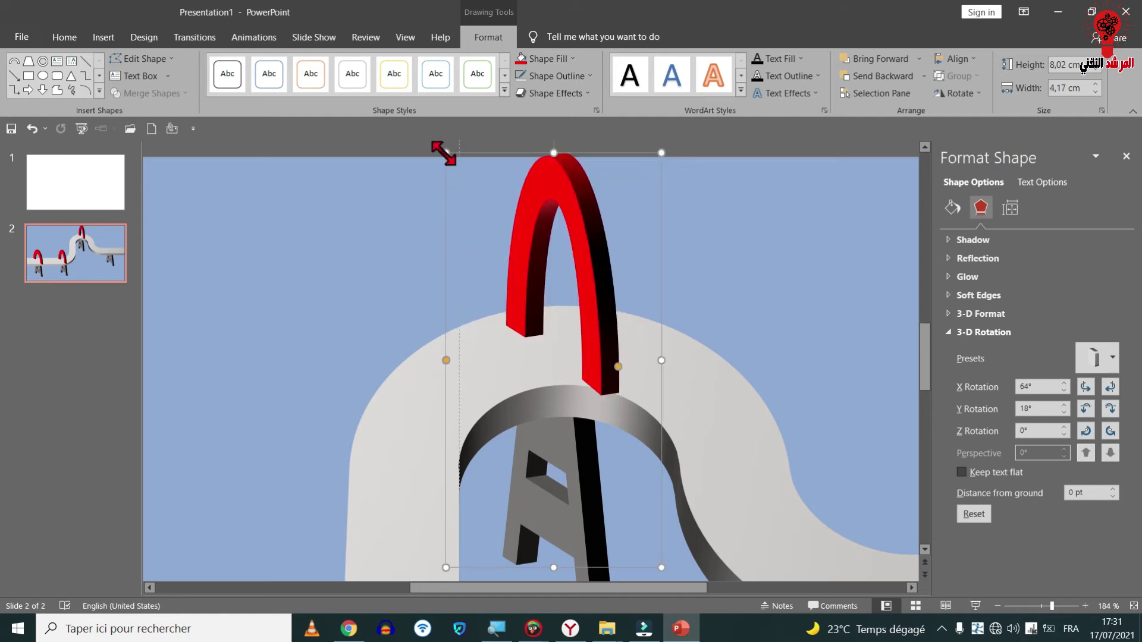
{"action": "left_click_drag", "start_coordinate": [578, 213], "coordinate": [587, 199]}
{"action": "left_click_drag", "start_coordinate": [673, 350], "coordinate": [601, 330]}
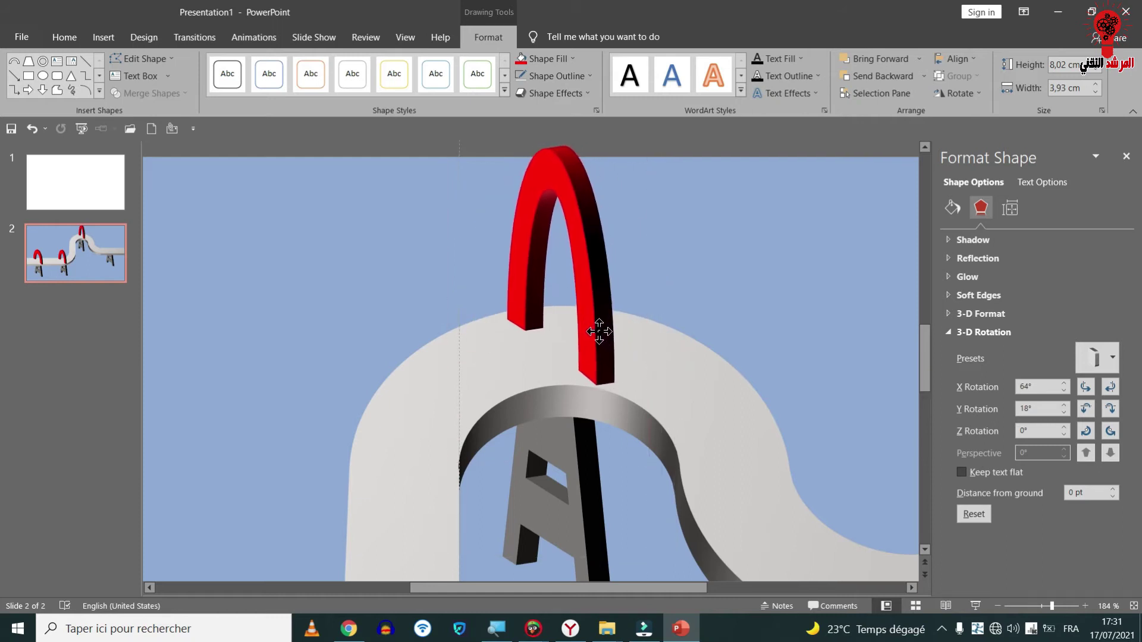
Shorten the crest arch to about 6.62 cm, widen it to about 4.16 cm, and keep it standing across the road.
{"action": "left_click", "coordinate": [1126, 156]}
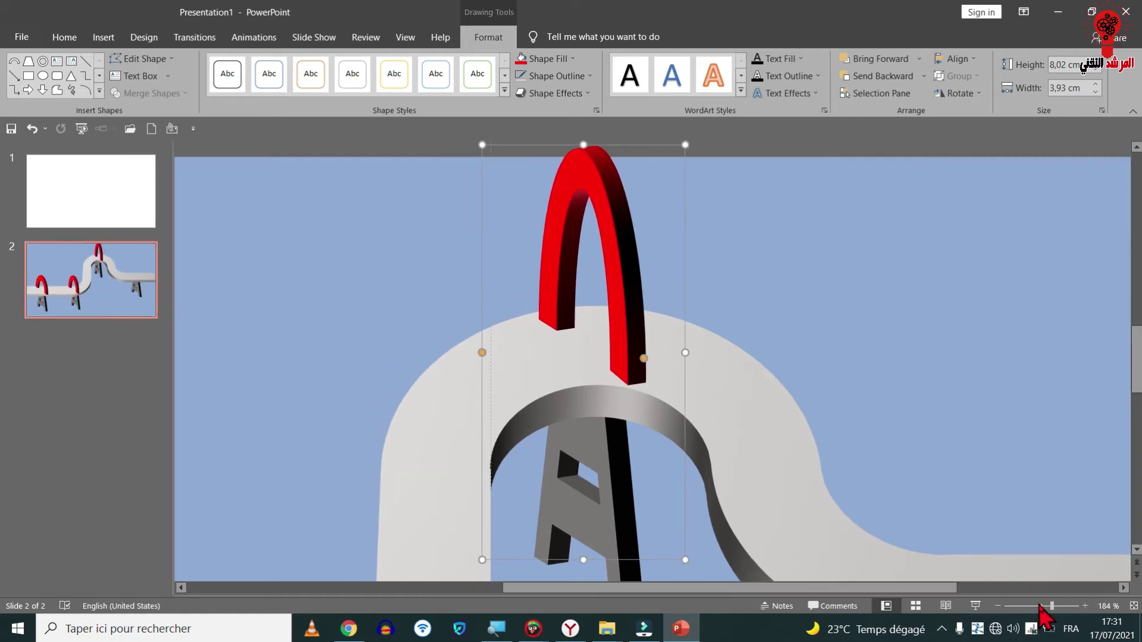
{"action": "left_click", "coordinate": [1039, 605]}
{"action": "left_click", "coordinate": [1033, 606]}
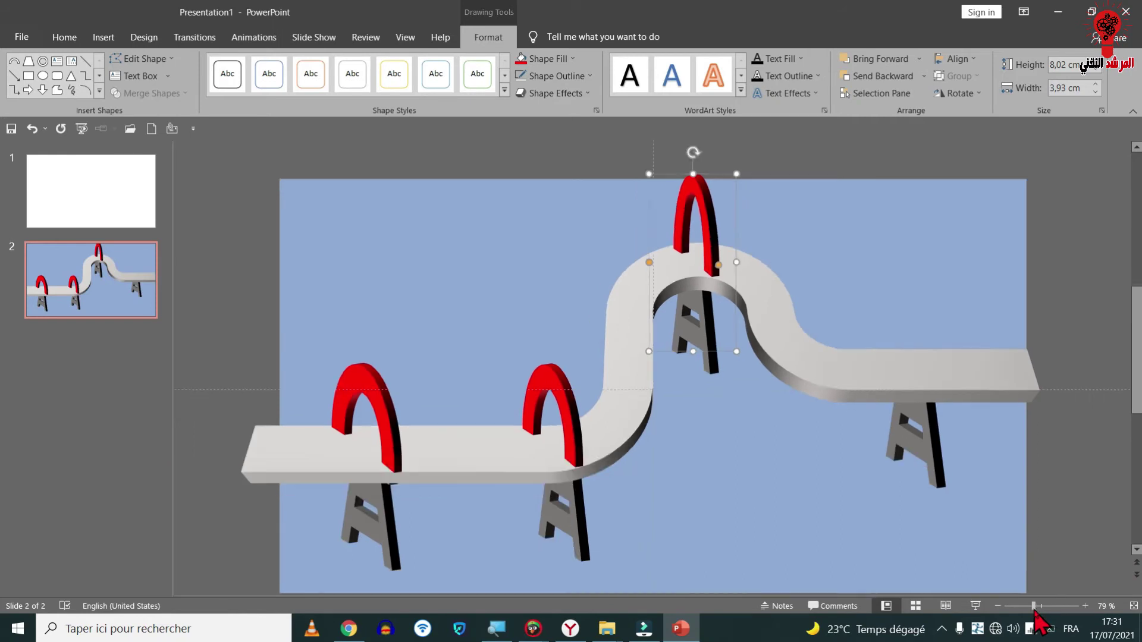
{"action": "left_click_drag", "start_coordinate": [690, 172], "coordinate": [699, 202]}
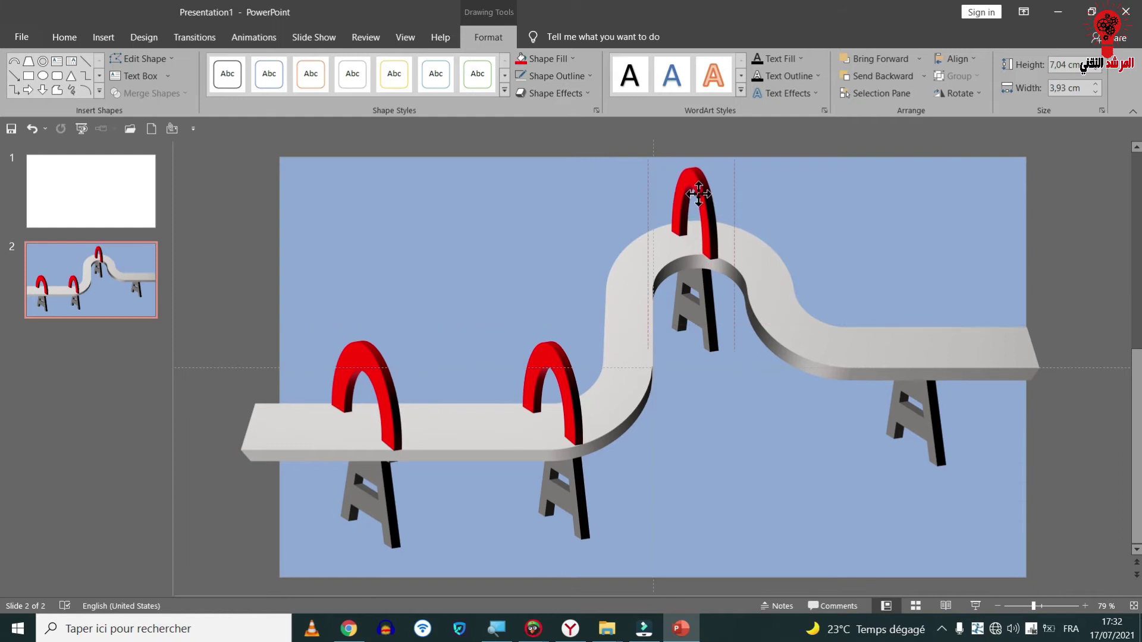
{"action": "left_click_drag", "start_coordinate": [699, 188], "coordinate": [642, 176]}
{"action": "left_click", "coordinate": [648, 184]}
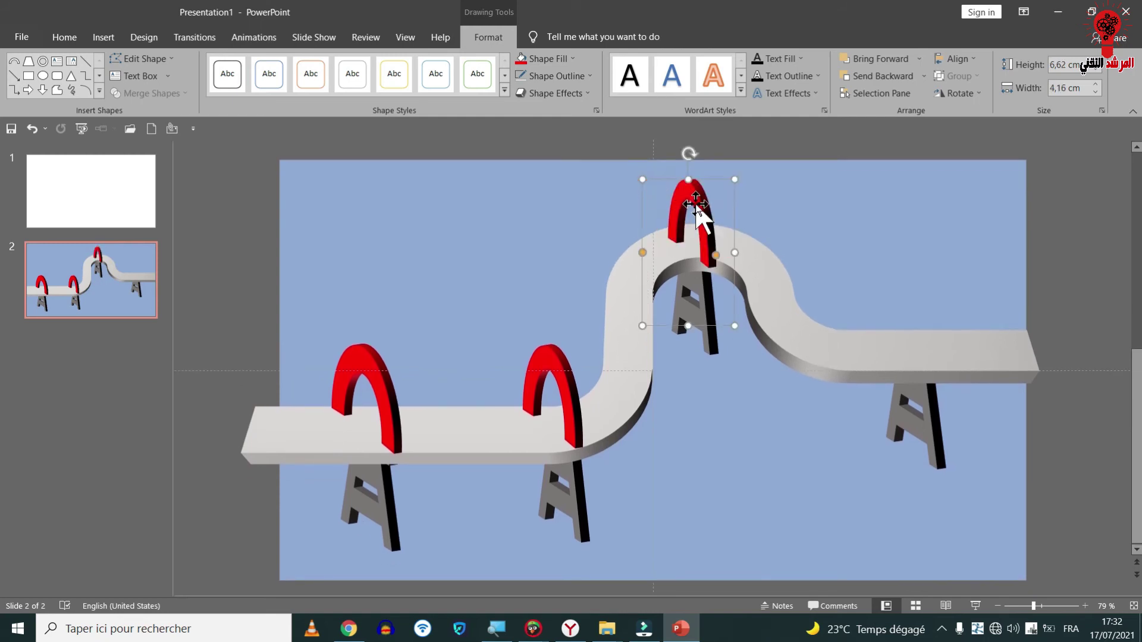
Copy the crest arch onto the road above the fourth support and narrow the copy to about 3.93 cm.
{"action": "left_click_drag", "start_coordinate": [696, 205], "coordinate": [926, 299]}
{"action": "key", "text": "ctrl+c"}
{"action": "key", "text": "ctrl+v"}
{"action": "left_click_drag", "start_coordinate": [970, 410], "coordinate": [964, 413]}
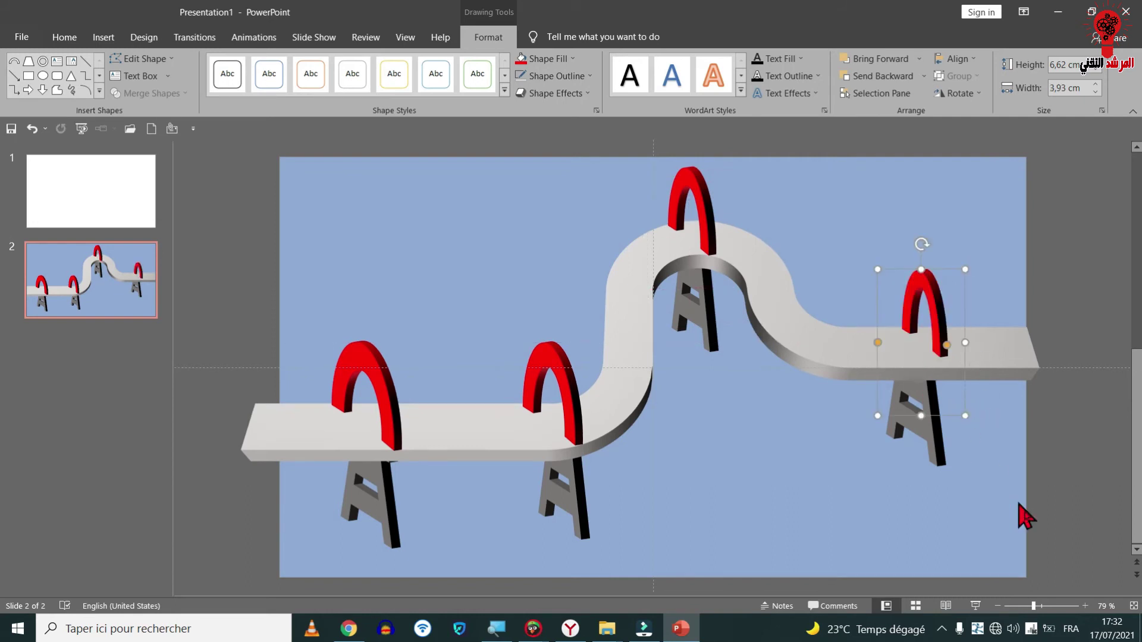
Enlarge the fourth arch to about 7.03 cm high and 4.32 cm wide and reposition it across the road.
{"action": "left_click", "coordinate": [1048, 606]}
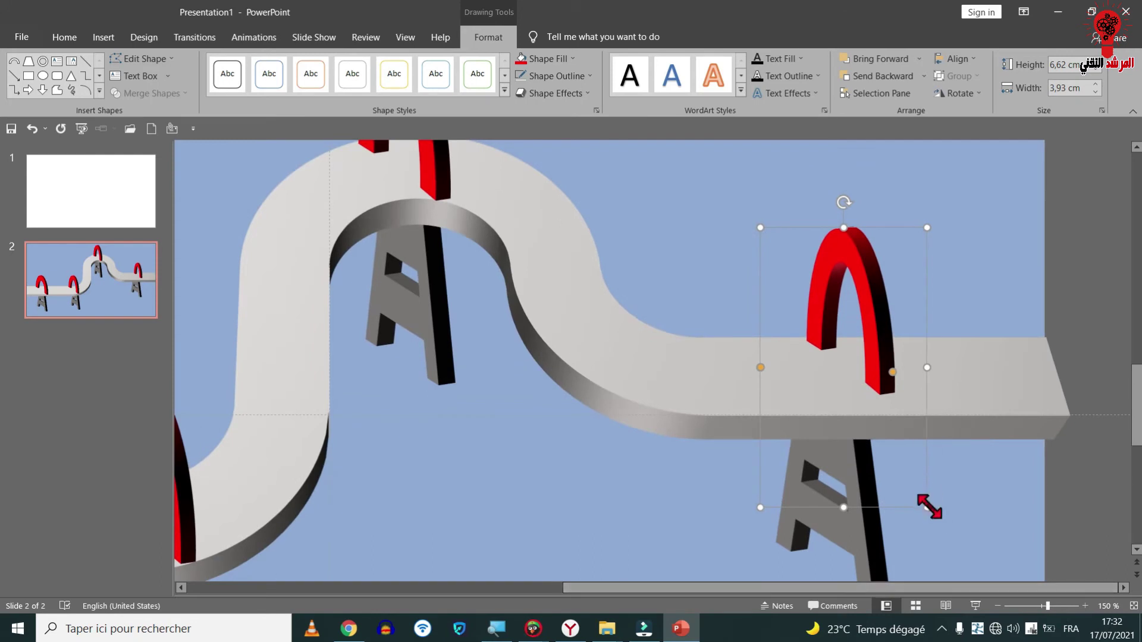
{"action": "left_click_drag", "start_coordinate": [926, 511], "coordinate": [936, 515]}
{"action": "left_click_drag", "start_coordinate": [886, 360], "coordinate": [868, 368]}
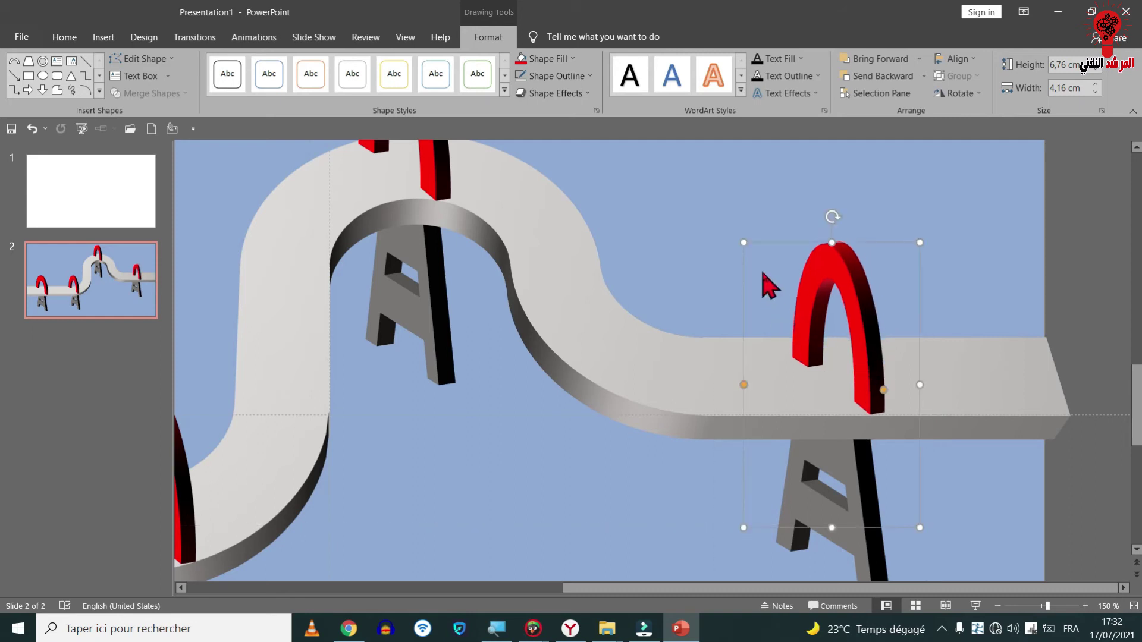
{"action": "left_click_drag", "start_coordinate": [744, 243], "coordinate": [736, 231]}
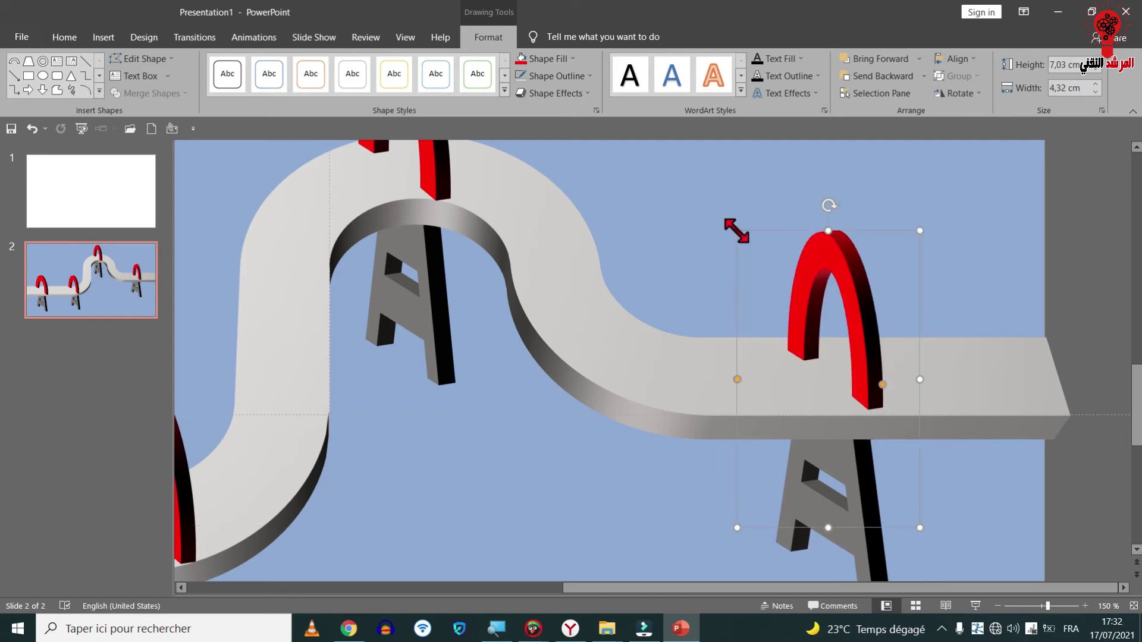
Turn the fourth arch and its support the opposite way with the parallel 3-D rotation preset of X 296° and Y 18°.
{"action": "left_click", "coordinate": [595, 110]}
{"action": "left_click", "coordinate": [981, 208]}
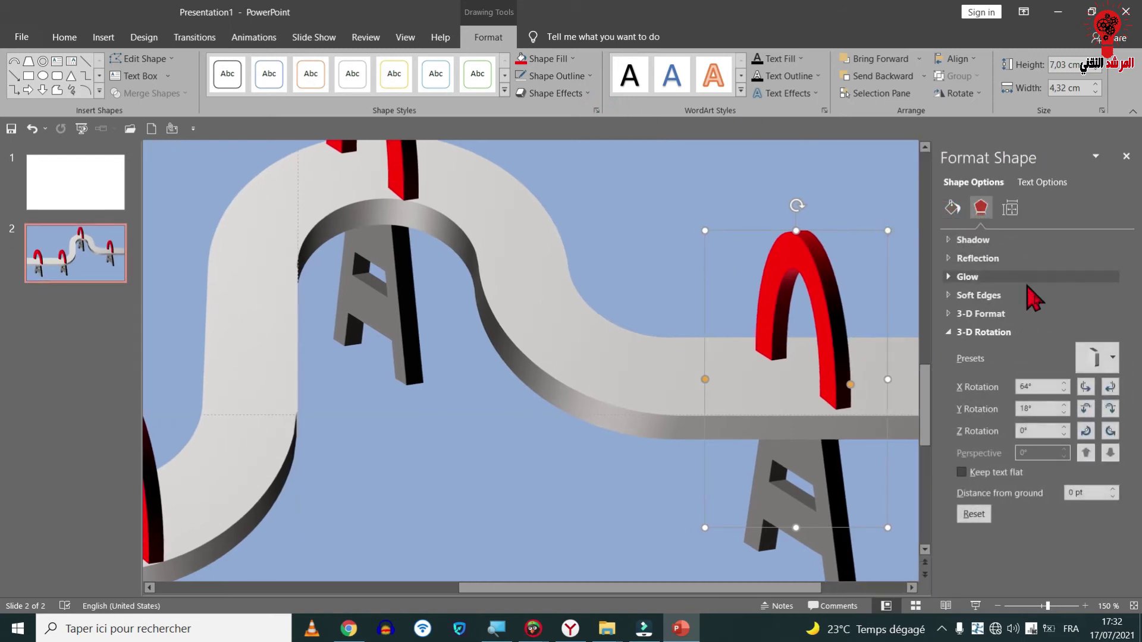
{"action": "left_click", "coordinate": [1098, 357]}
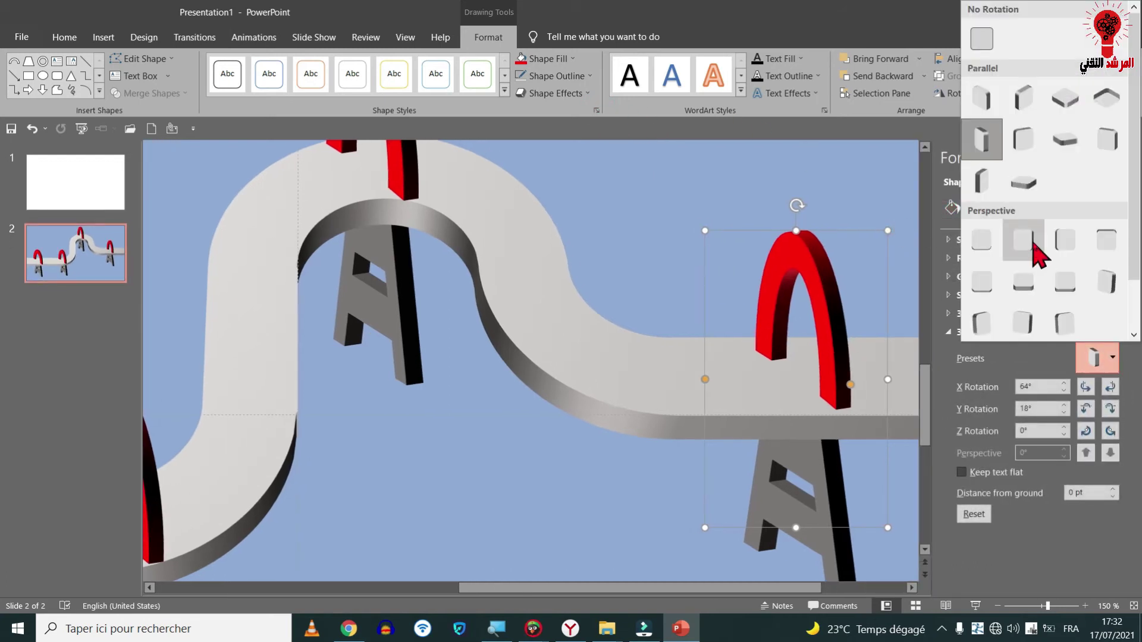
{"action": "left_click", "coordinate": [982, 253]}
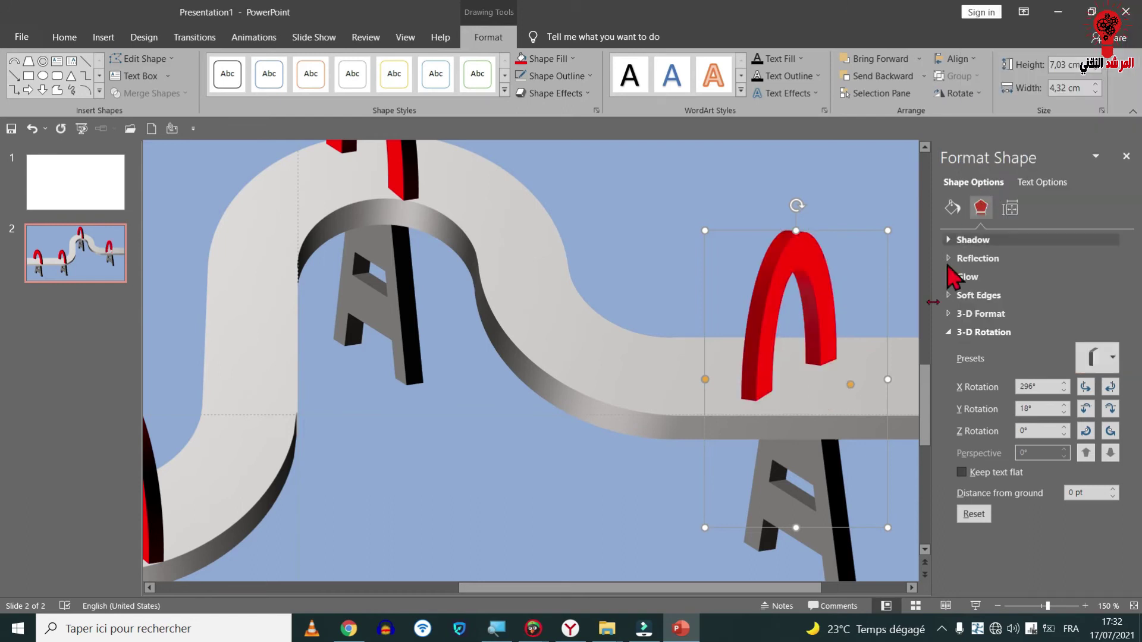
{"action": "key", "text": "ctrl+z"}
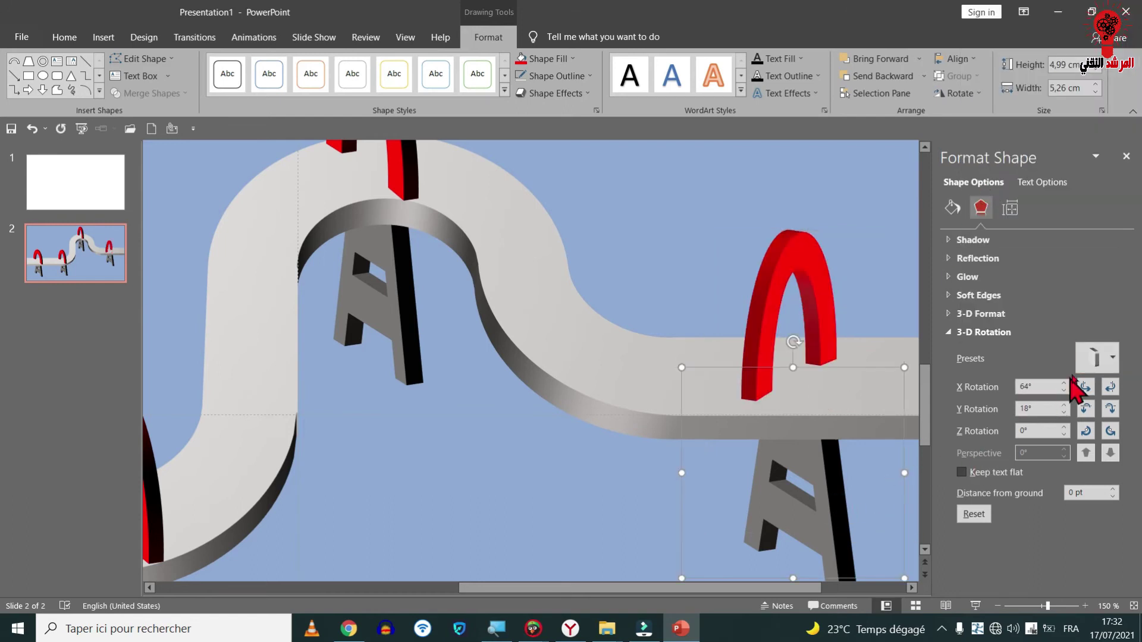
{"action": "left_click", "coordinate": [1109, 356]}
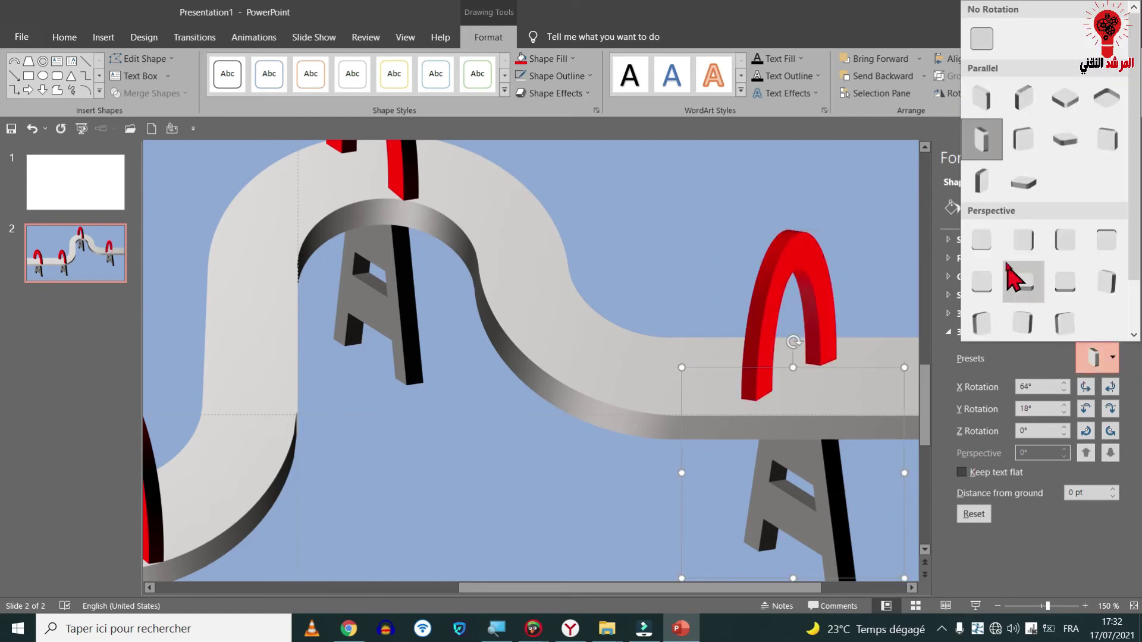
{"action": "left_click", "coordinate": [983, 186]}
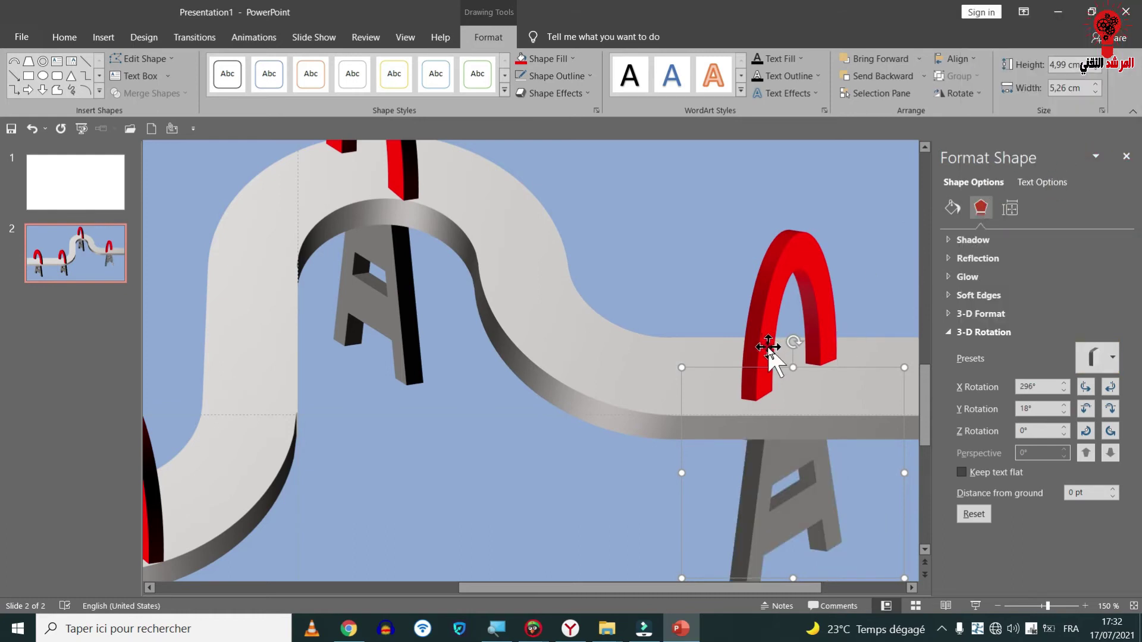
Enlarge the fourth arch to about 8.33 cm by 5.13 cm and stand it above its support.
{"action": "mouse_move", "coordinate": [823, 331]}
{"action": "left_mouse_down"}
{"action": "mouse_move", "coordinate": [821, 314]}
{"action": "mouse_move", "coordinate": [823, 327]}
{"action": "left_mouse_up"}
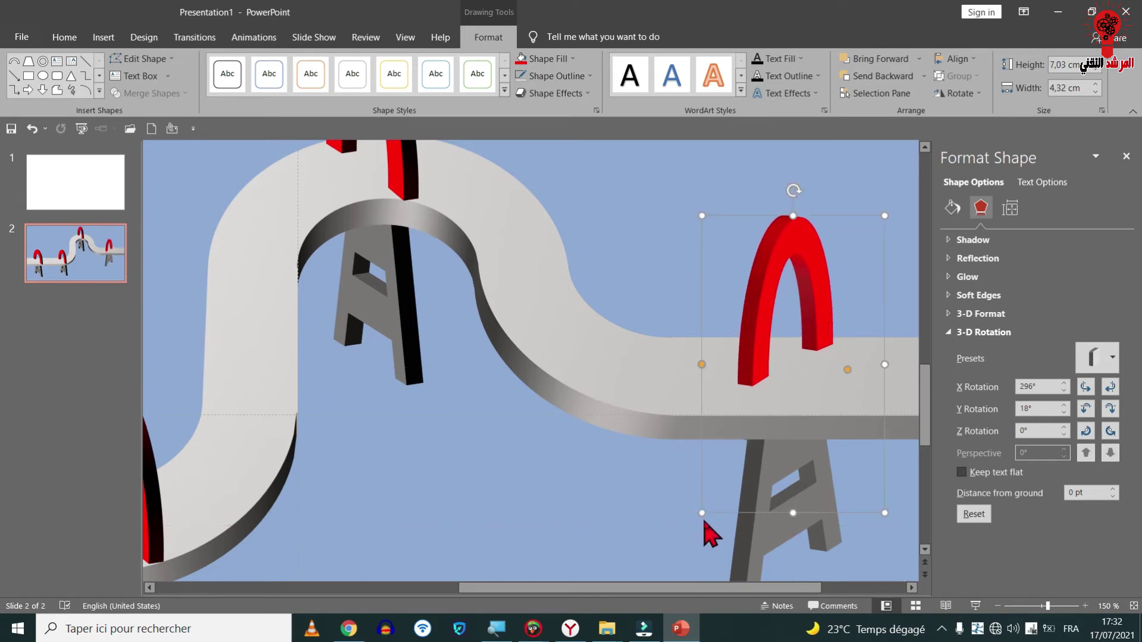
{"action": "left_click_drag", "start_coordinate": [701, 516], "coordinate": [690, 537]}
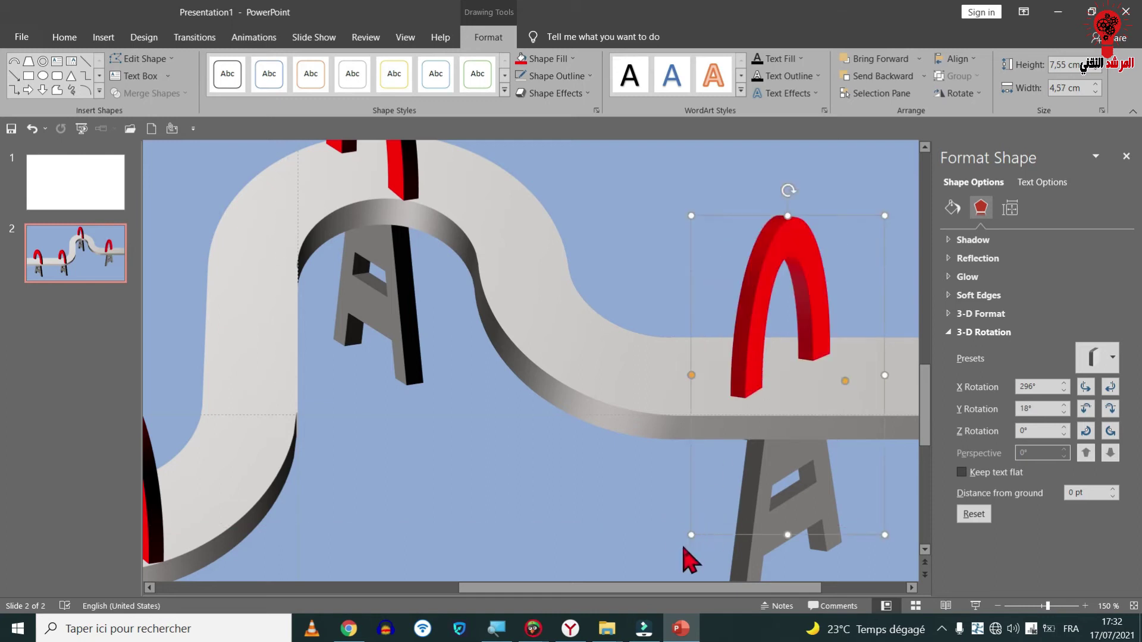
{"action": "left_click_drag", "start_coordinate": [691, 536], "coordinate": [667, 568]}
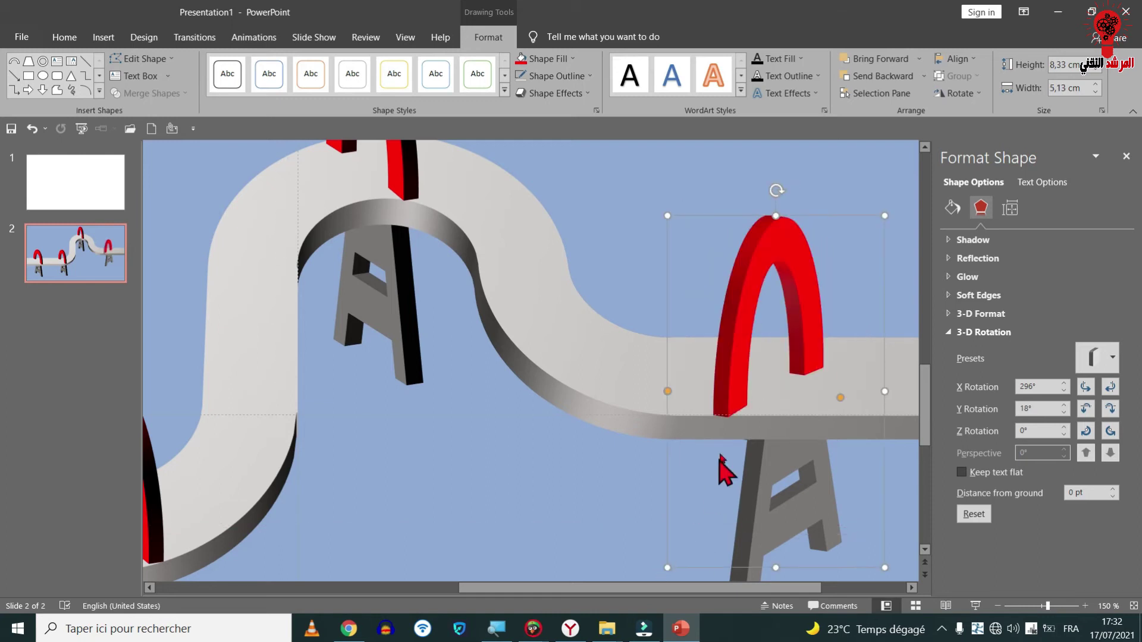
{"action": "mouse_move", "coordinate": [732, 384]}
{"action": "left_mouse_down"}
{"action": "mouse_move", "coordinate": [739, 359]}
{"action": "mouse_move", "coordinate": [754, 382]}
{"action": "left_mouse_up"}
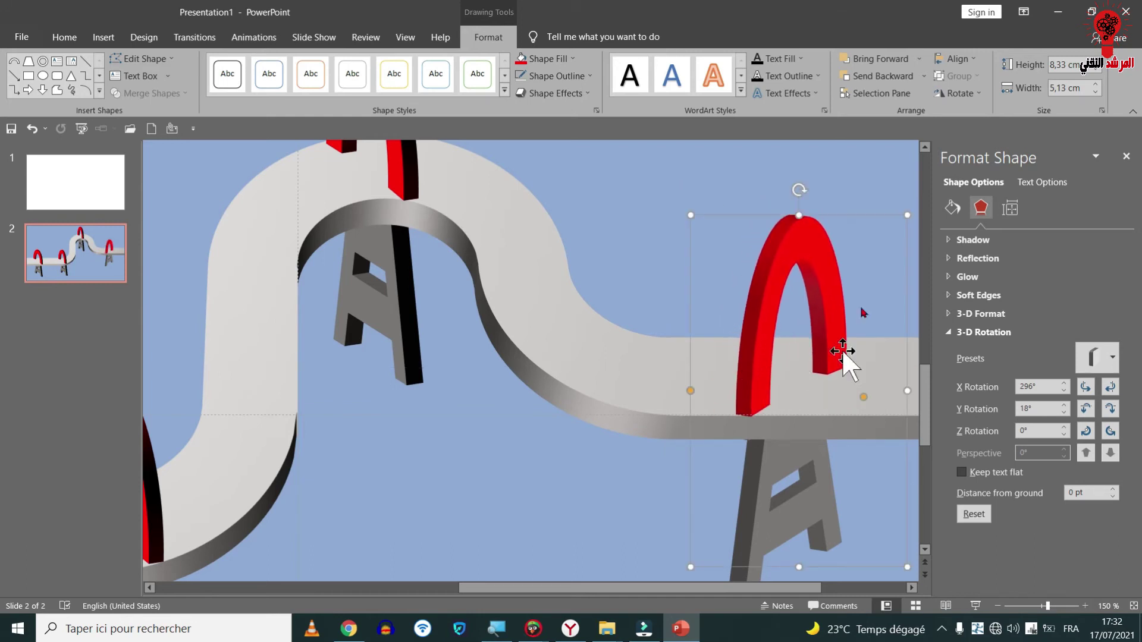
Enlarge the fourth arch to about 9.06 cm by 5.62 cm, place its front foot on the road's edge and shorten its rear leg.
{"action": "left_click_drag", "start_coordinate": [906, 216], "coordinate": [918, 184]}
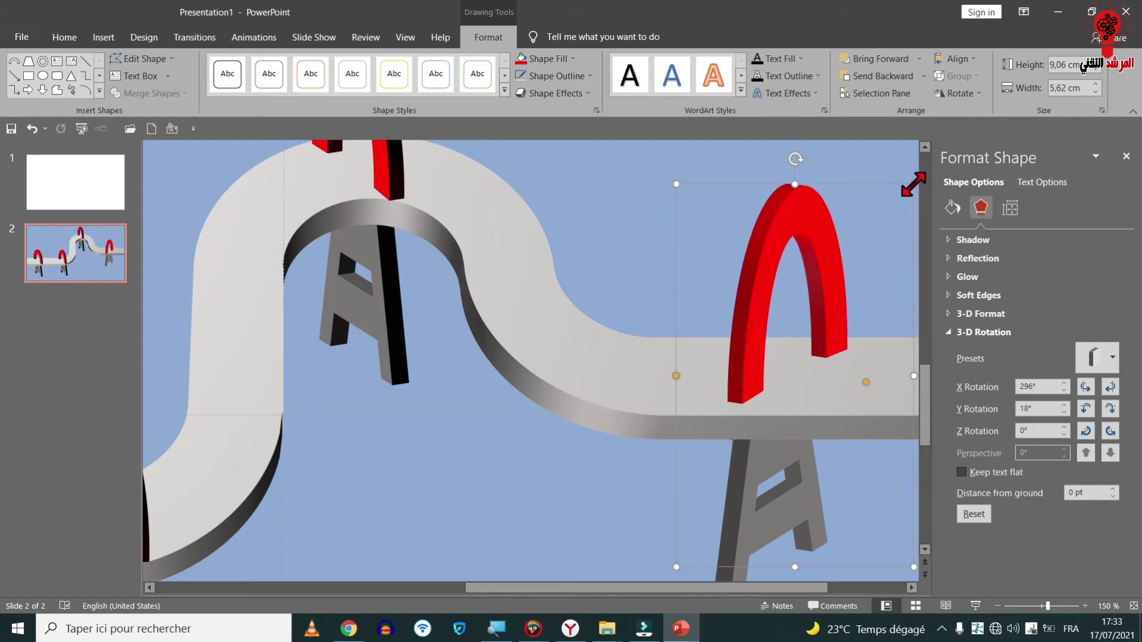
{"action": "left_click_drag", "start_coordinate": [734, 345], "coordinate": [739, 359]}
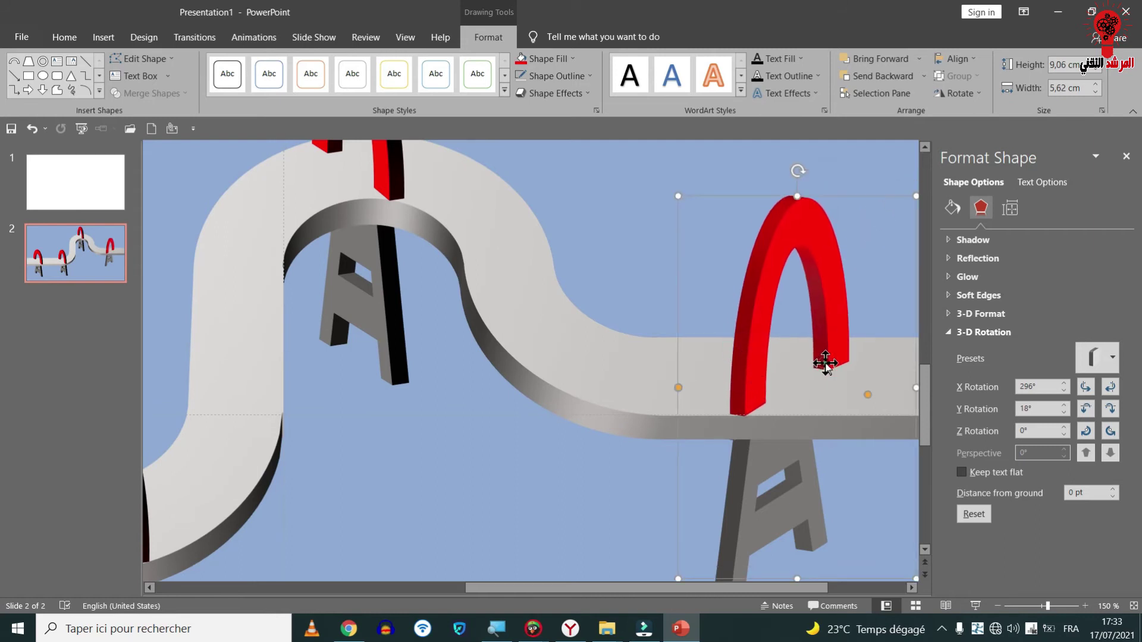
{"action": "left_click_drag", "start_coordinate": [867, 396], "coordinate": [872, 387]}
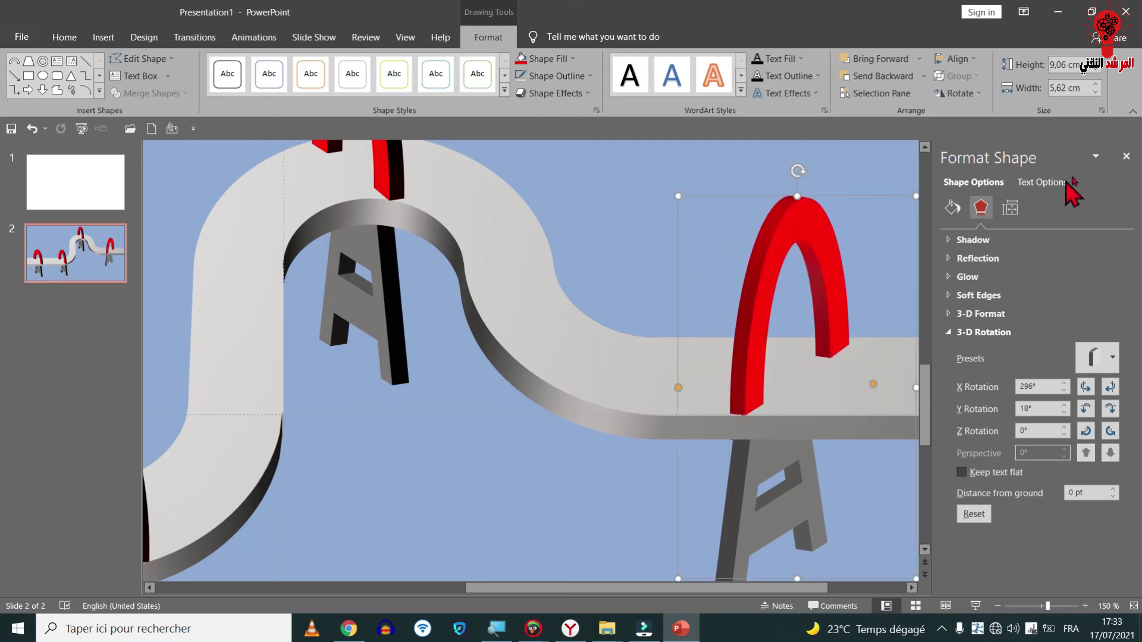
{"action": "left_click", "coordinate": [1126, 156]}
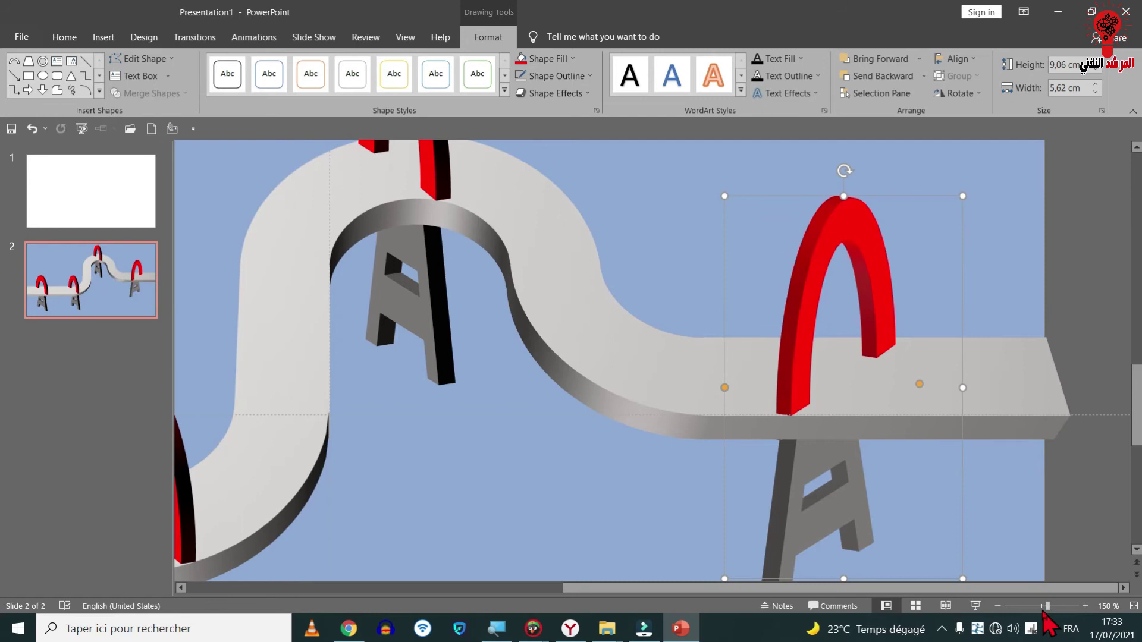
Shift the first arch slightly toward the road's start and fill it with standard yellow.
{"action": "left_click", "coordinate": [1039, 606]}
{"action": "left_click_drag", "start_coordinate": [1039, 606], "coordinate": [1033, 606]}
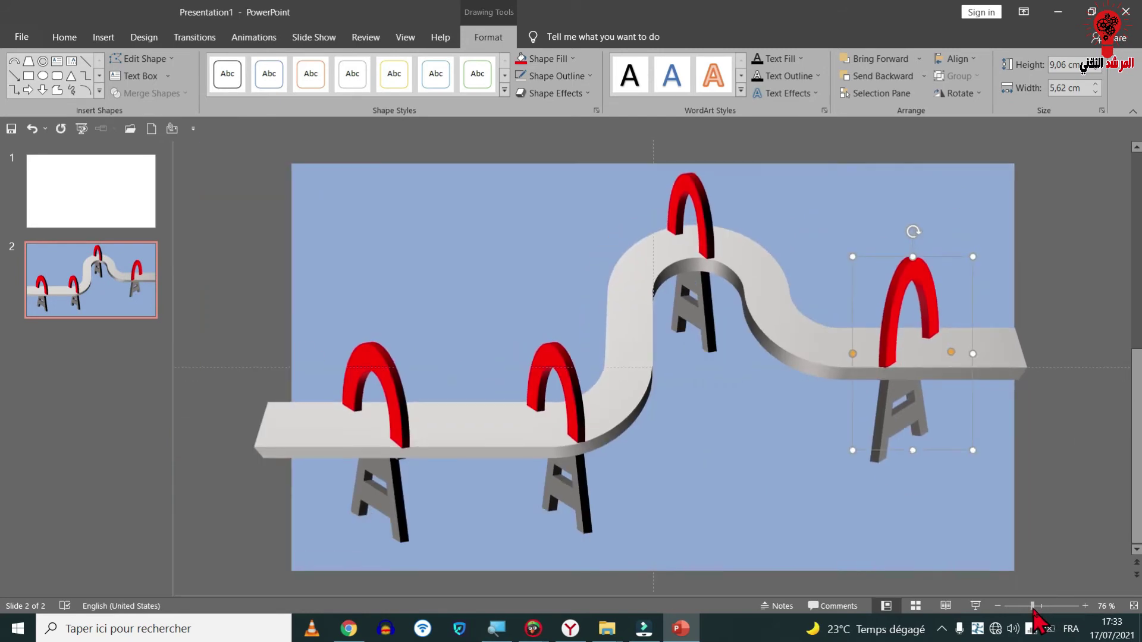
{"action": "left_click", "coordinate": [397, 433]}
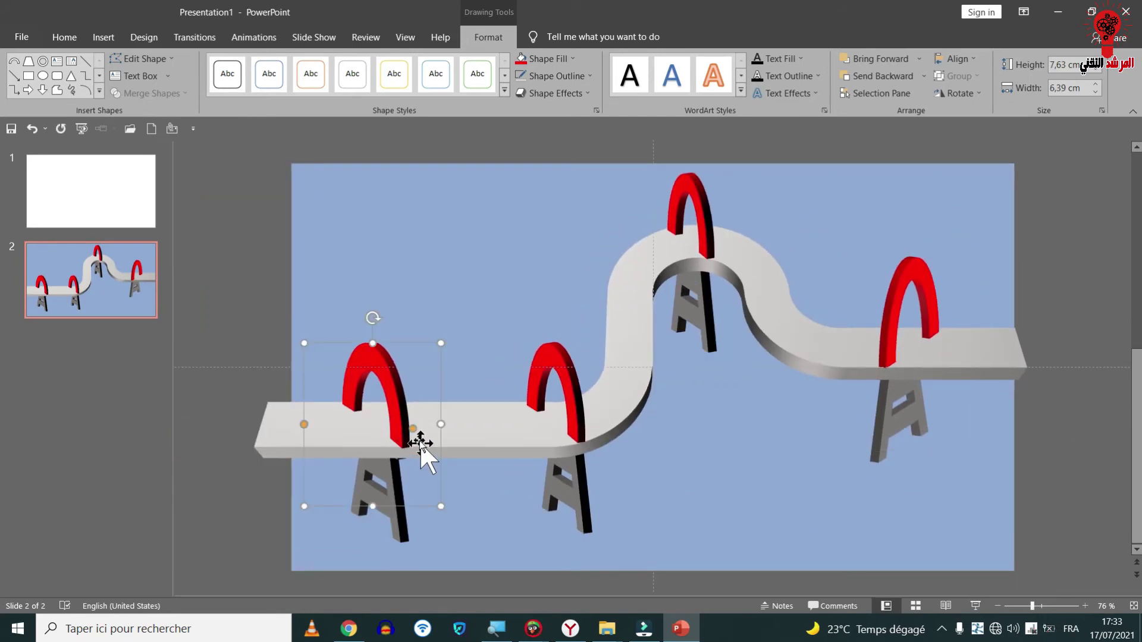
{"action": "left_click_drag", "start_coordinate": [403, 434], "coordinate": [395, 433]}
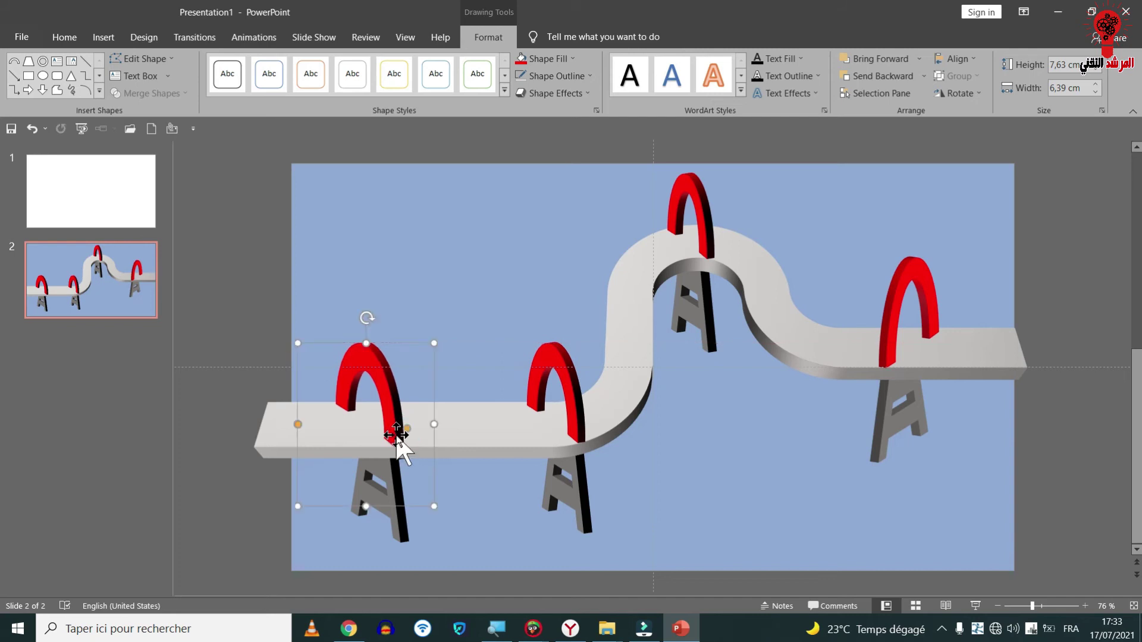
{"action": "left_click", "coordinate": [566, 62]}
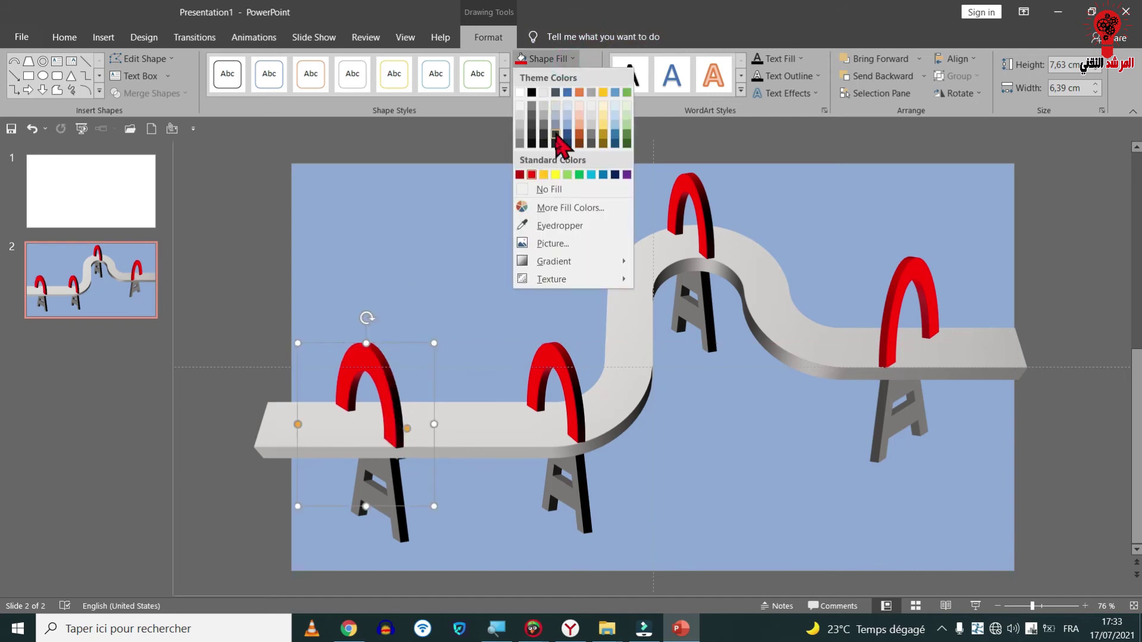
{"action": "left_click", "coordinate": [559, 177]}
Fill the second arch with standard light blue and the fourth arch with standard green.
{"action": "left_click", "coordinate": [568, 387]}
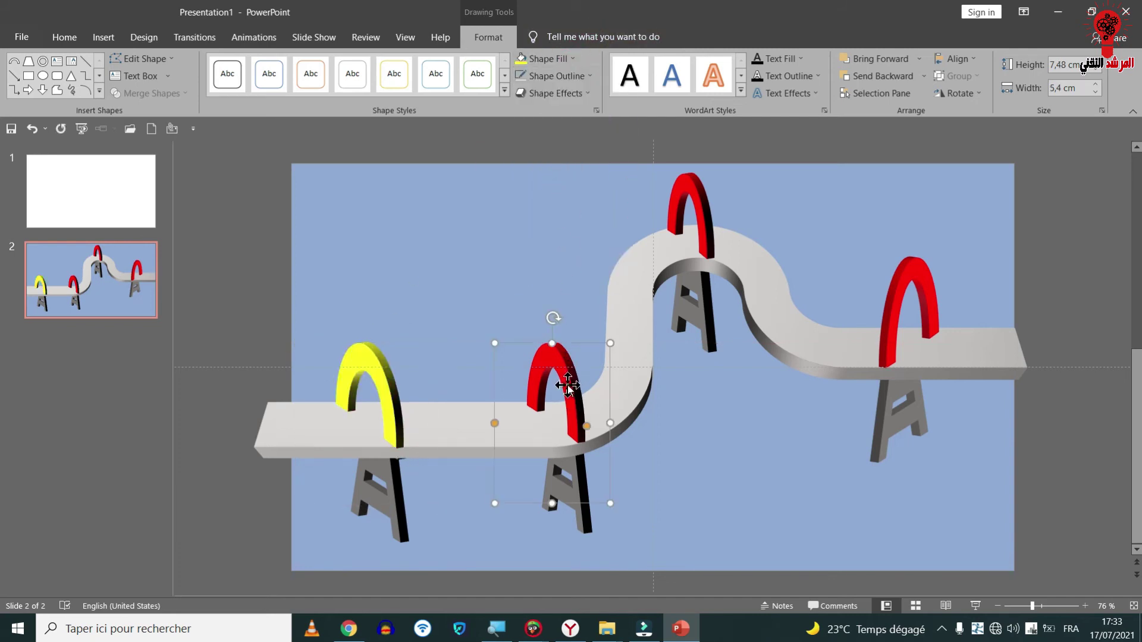
{"action": "left_click", "coordinate": [548, 59]}
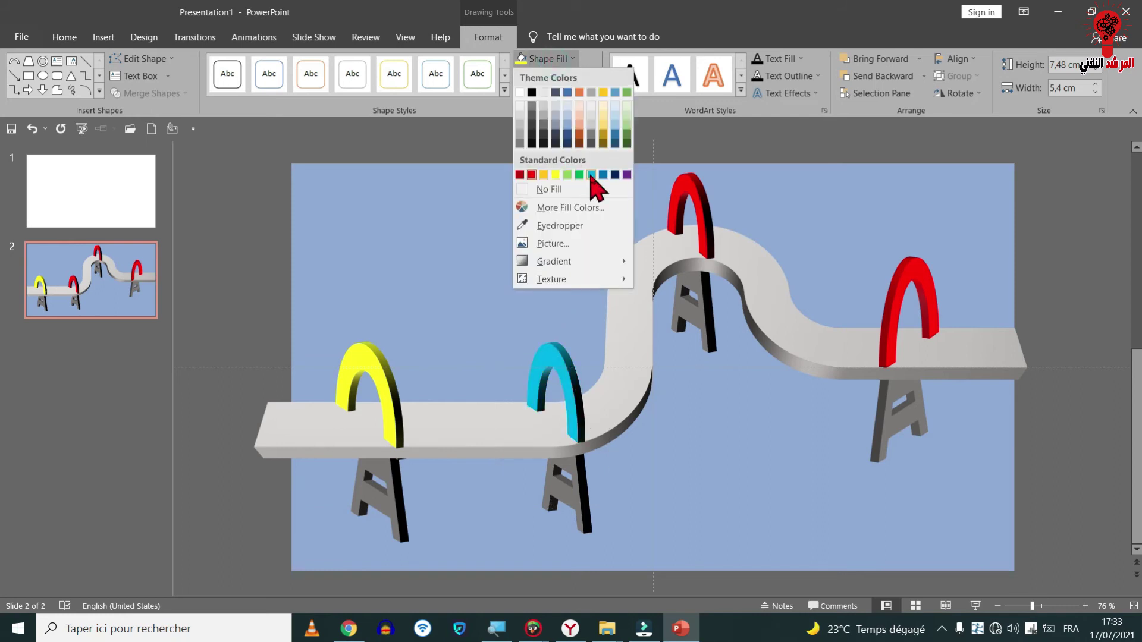
{"action": "left_click", "coordinate": [591, 176]}
{"action": "left_click", "coordinate": [678, 206]}
{"action": "left_click", "coordinate": [882, 315]}
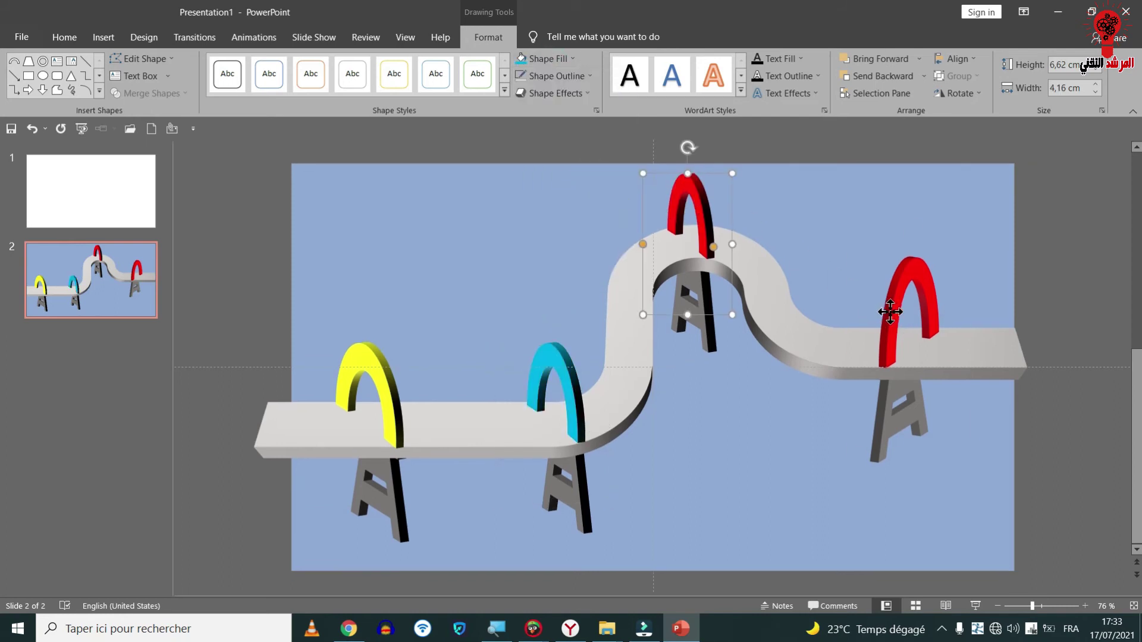
{"action": "left_click", "coordinate": [574, 59]}
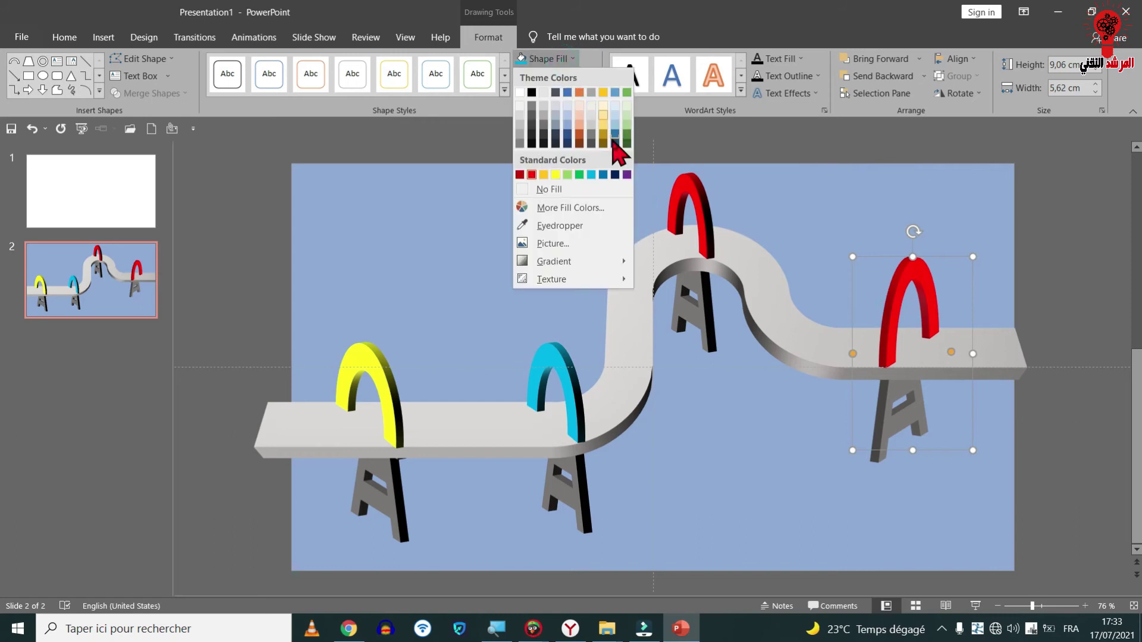
{"action": "left_click", "coordinate": [578, 175]}
Change the slide background to a gradient fill using the radial white-to-light-blue preset.
{"action": "right_click", "coordinate": [436, 235]}
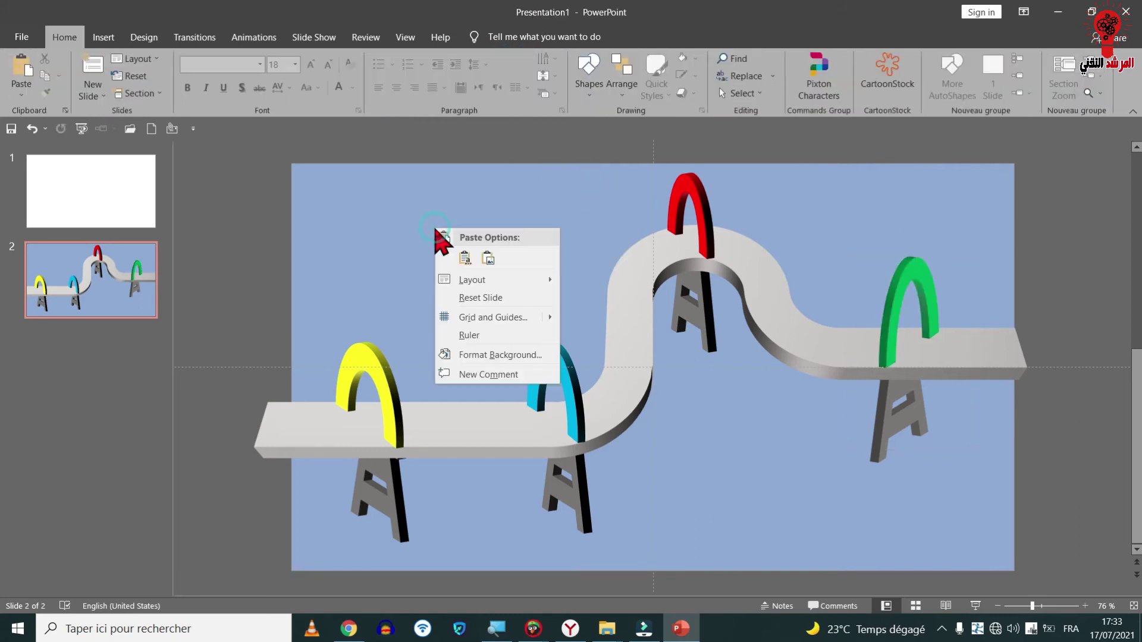
{"action": "left_click", "coordinate": [499, 354]}
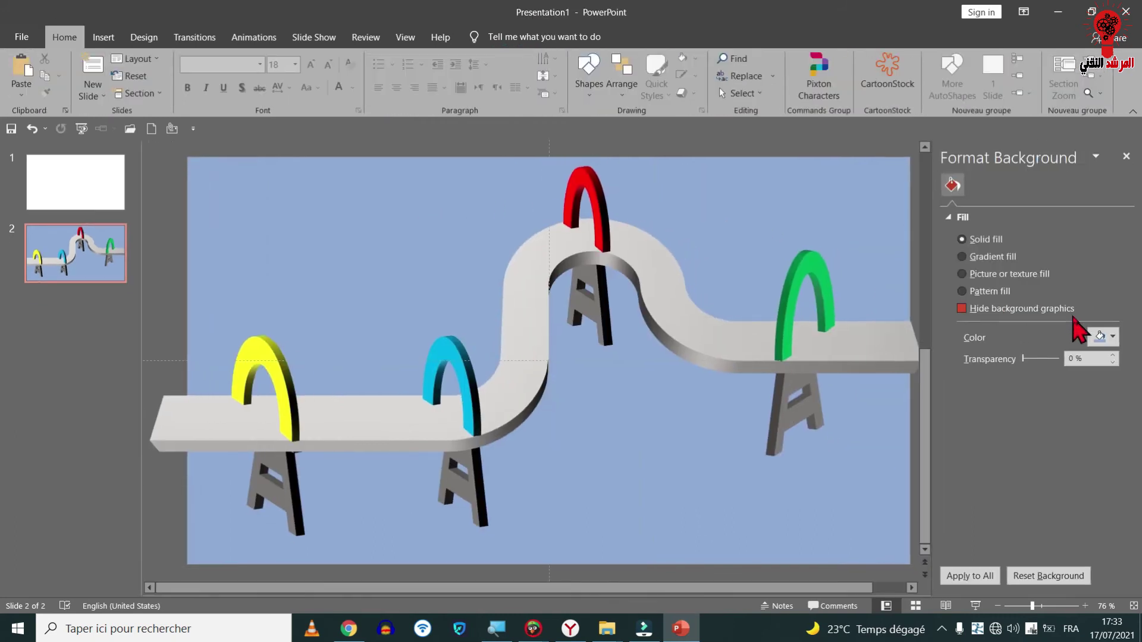
{"action": "left_click", "coordinate": [1112, 337]}
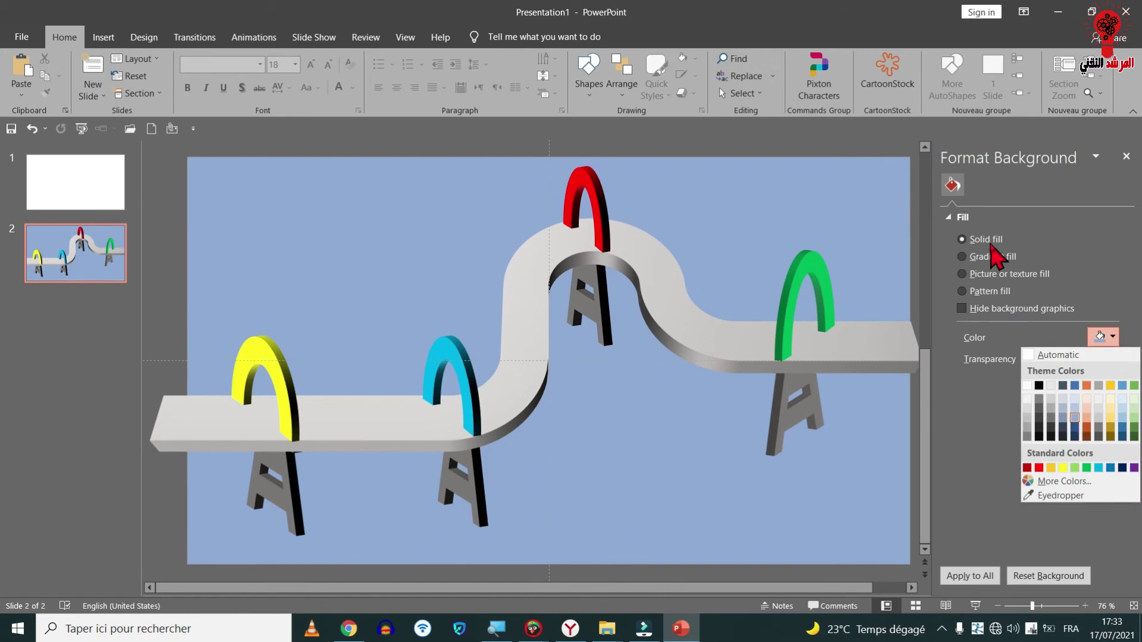
{"action": "left_click", "coordinate": [991, 253]}
{"action": "left_click", "coordinate": [990, 256]}
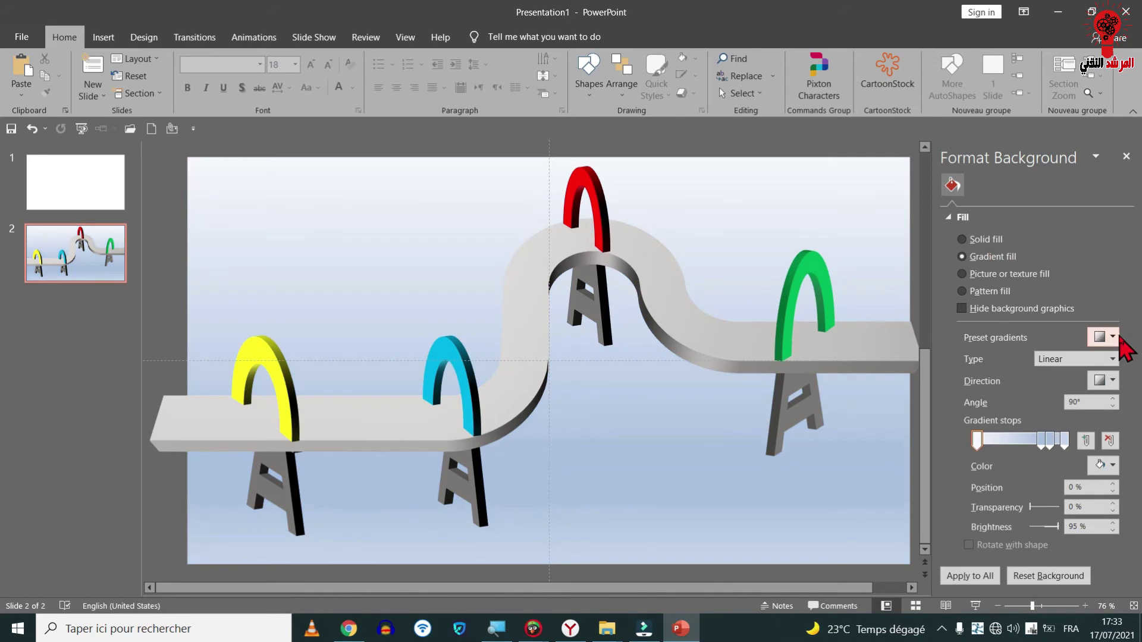
{"action": "left_click", "coordinate": [1112, 336]}
{"action": "left_click", "coordinate": [1015, 441]}
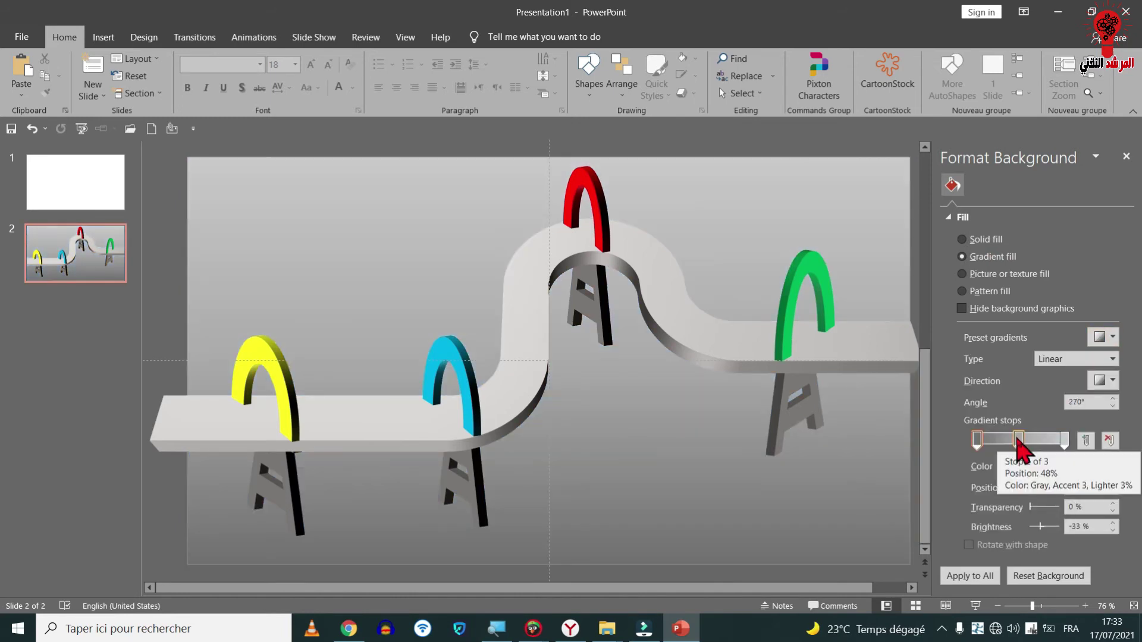
{"action": "left_click", "coordinate": [1107, 336]}
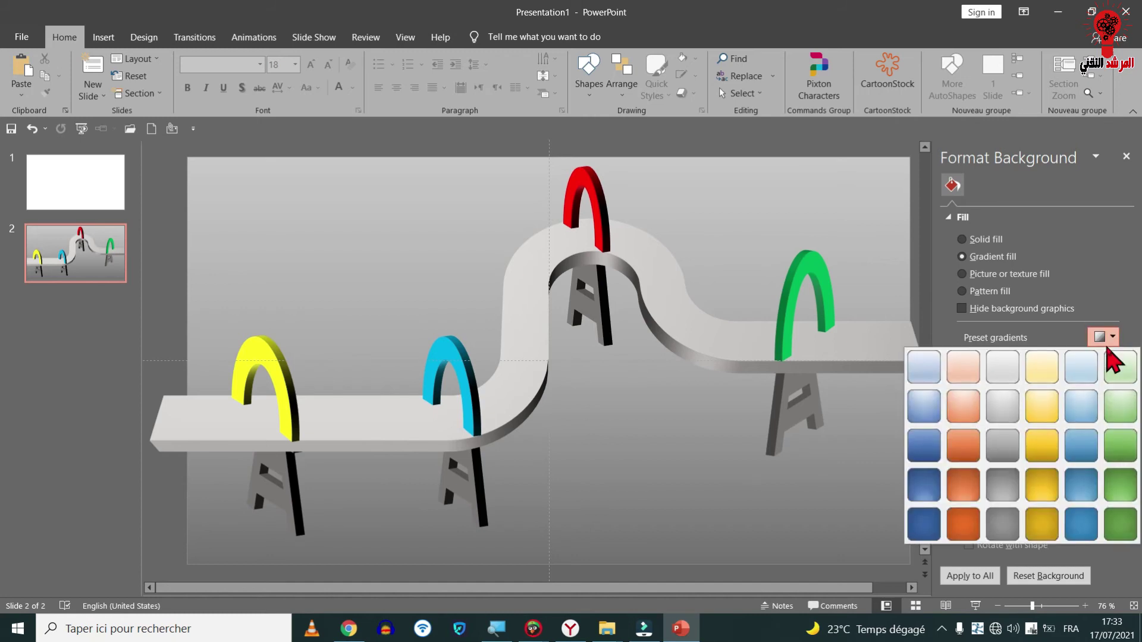
{"action": "left_click", "coordinate": [1096, 403]}
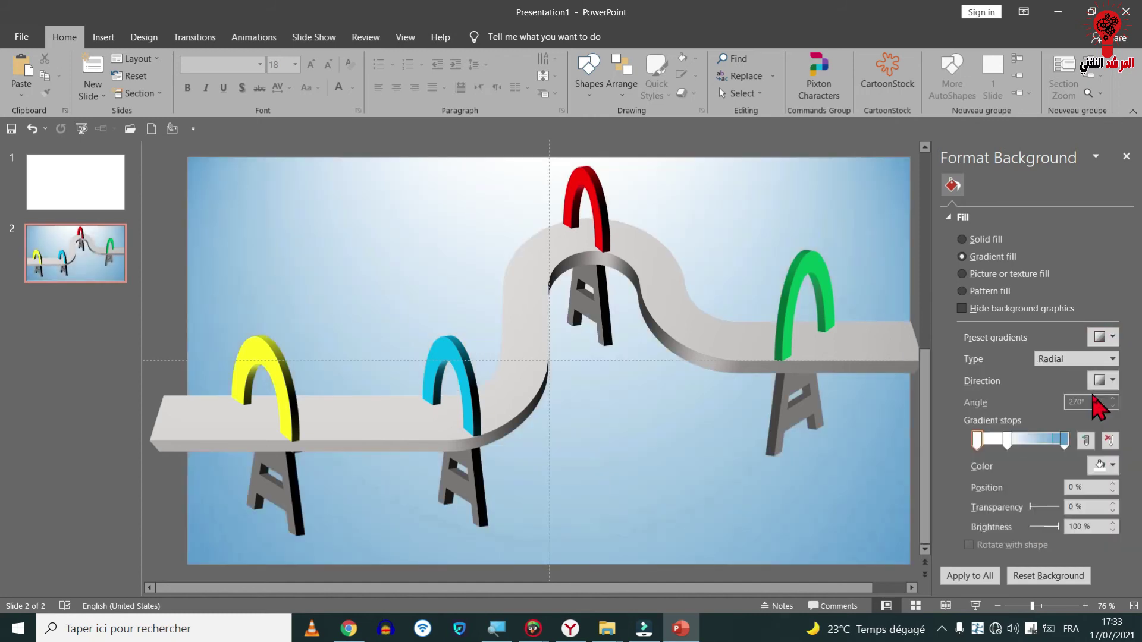
Fill the second arch with standard purple and close the formatting pane.
{"action": "left_click", "coordinate": [464, 390]}
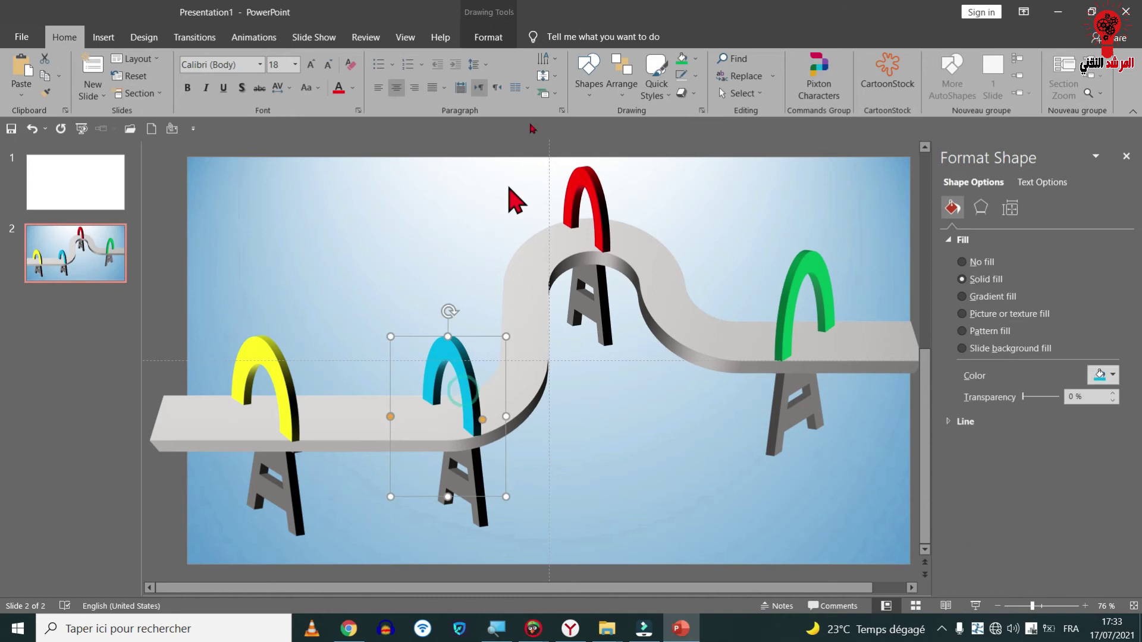
{"action": "left_click", "coordinate": [489, 37]}
{"action": "left_click", "coordinate": [544, 58]}
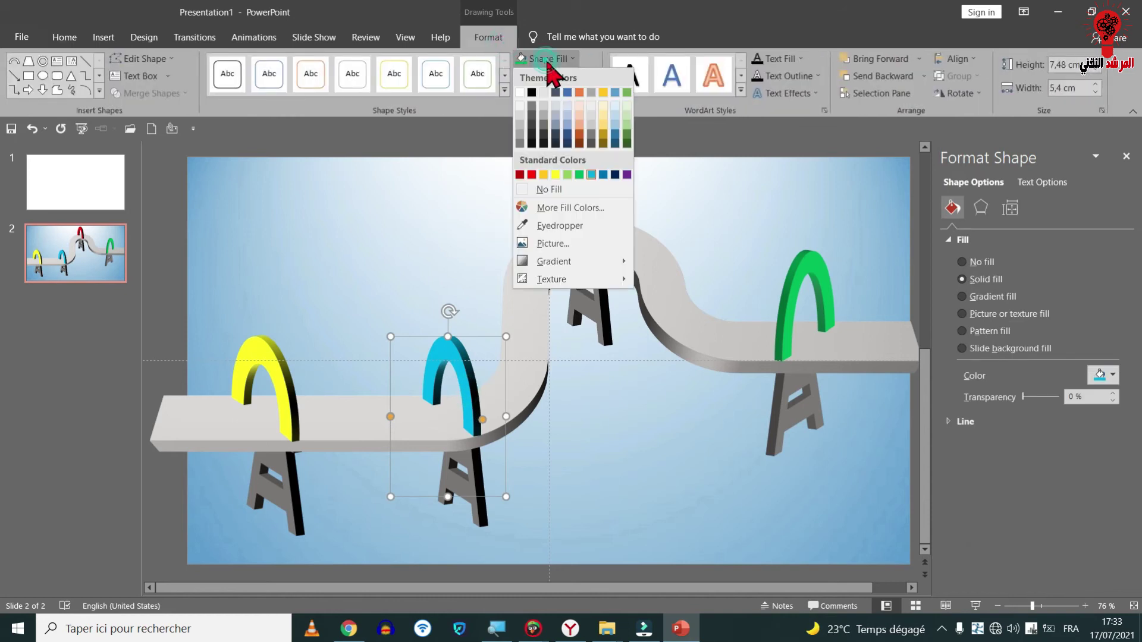
{"action": "left_click", "coordinate": [627, 174]}
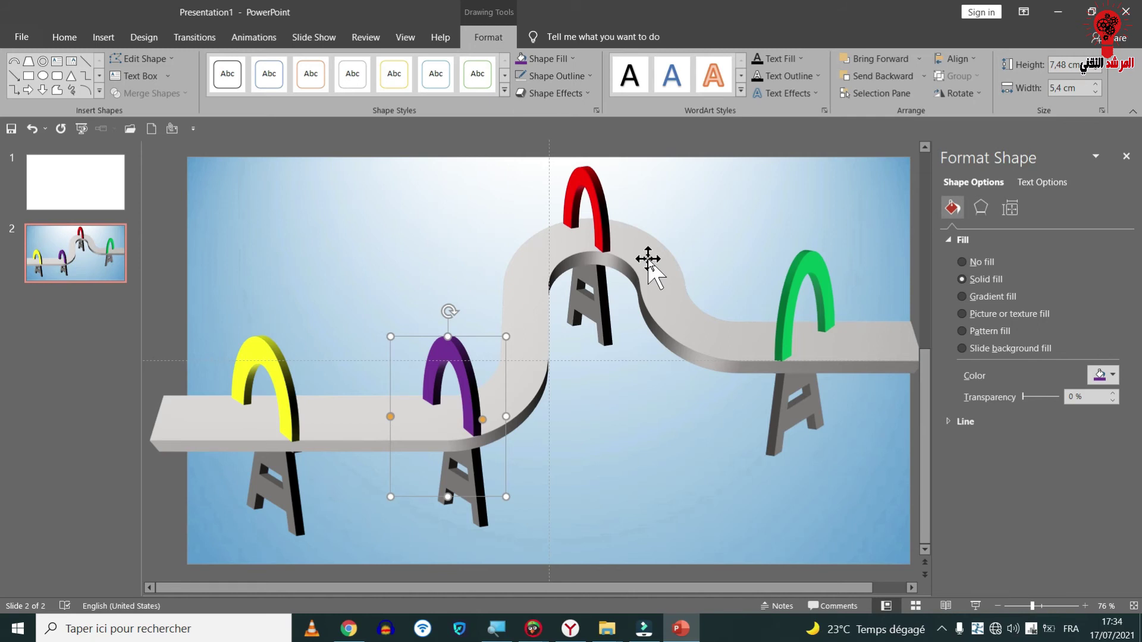
{"action": "left_click", "coordinate": [1126, 157]}
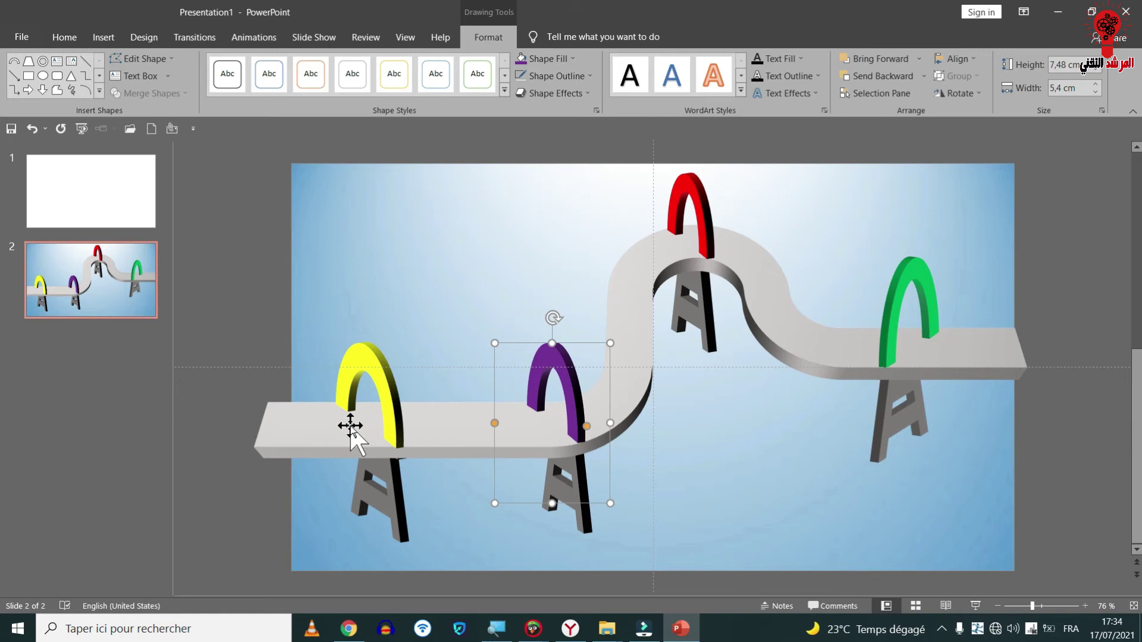
Insert a text box just above the yellow first arch containing the year 1990.
{"action": "left_click", "coordinate": [359, 369]}
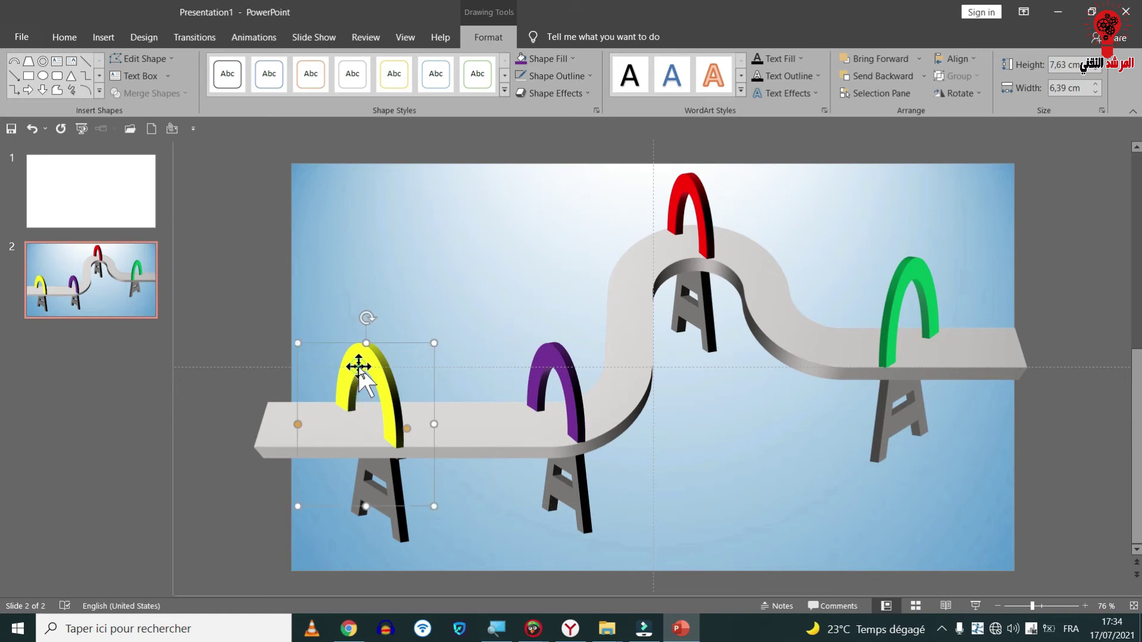
{"action": "left_click", "coordinate": [333, 277]}
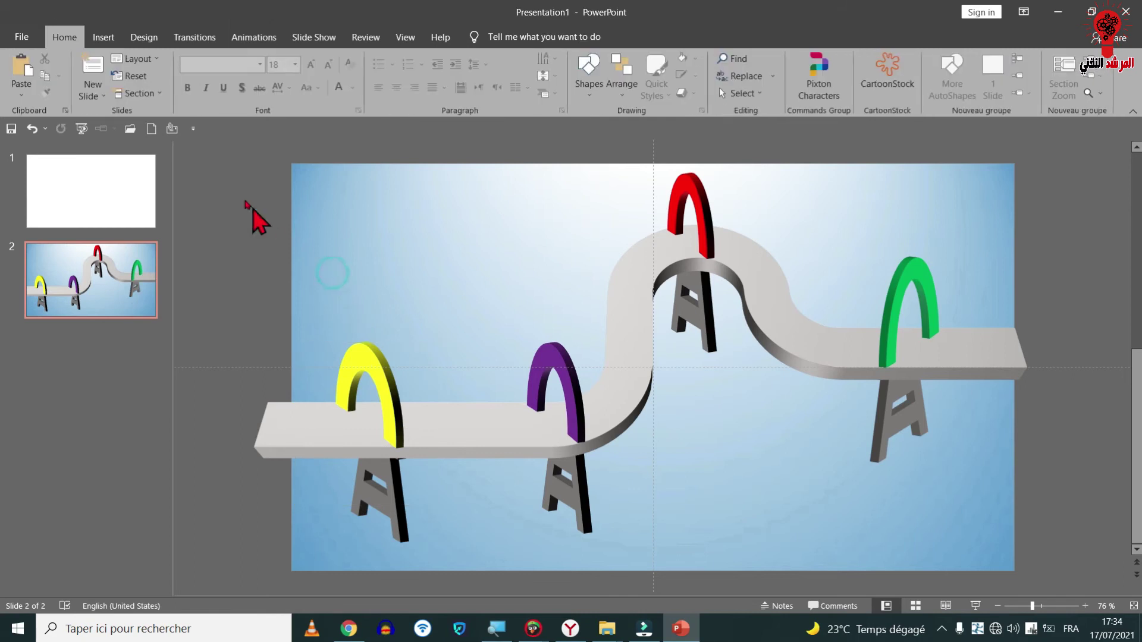
{"action": "left_click", "coordinate": [103, 37]}
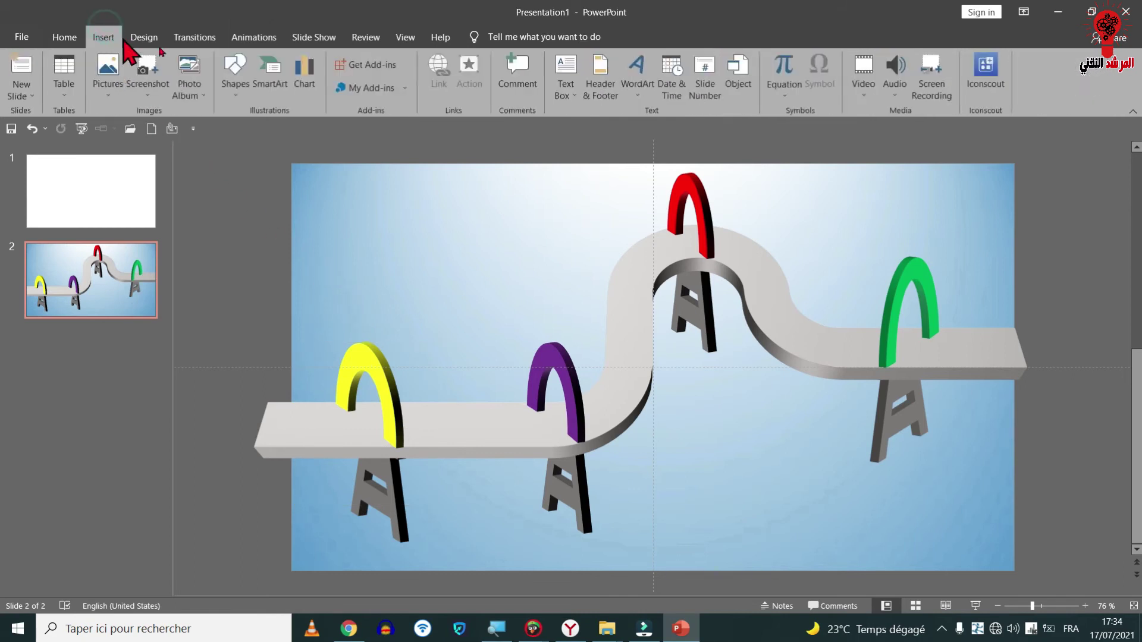
{"action": "left_click", "coordinate": [236, 67]}
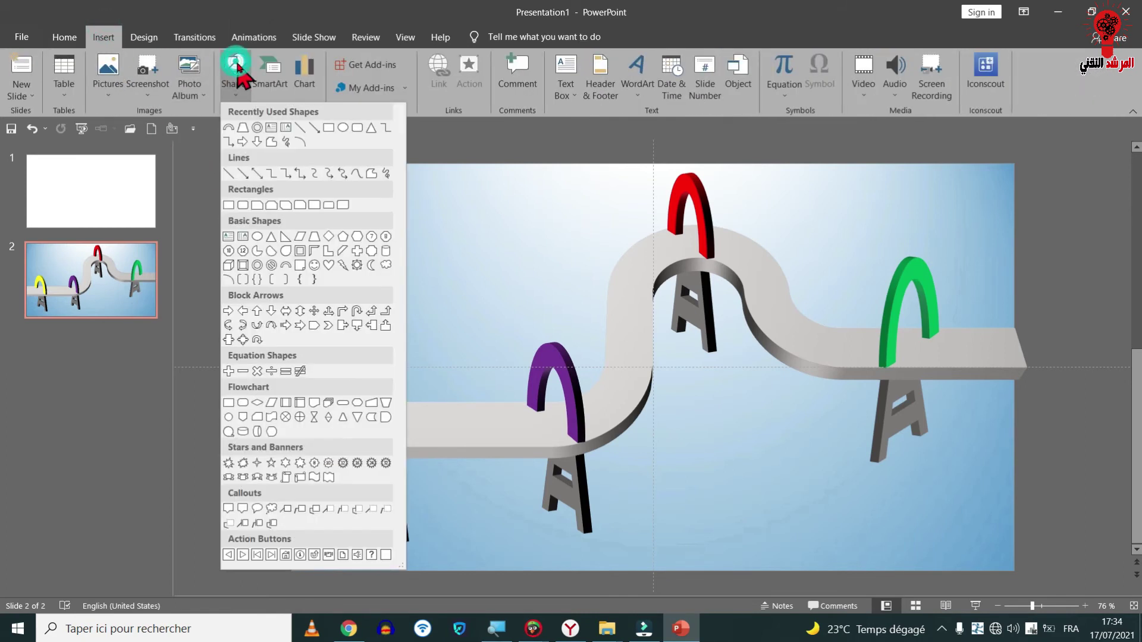
{"action": "left_click", "coordinate": [273, 128]}
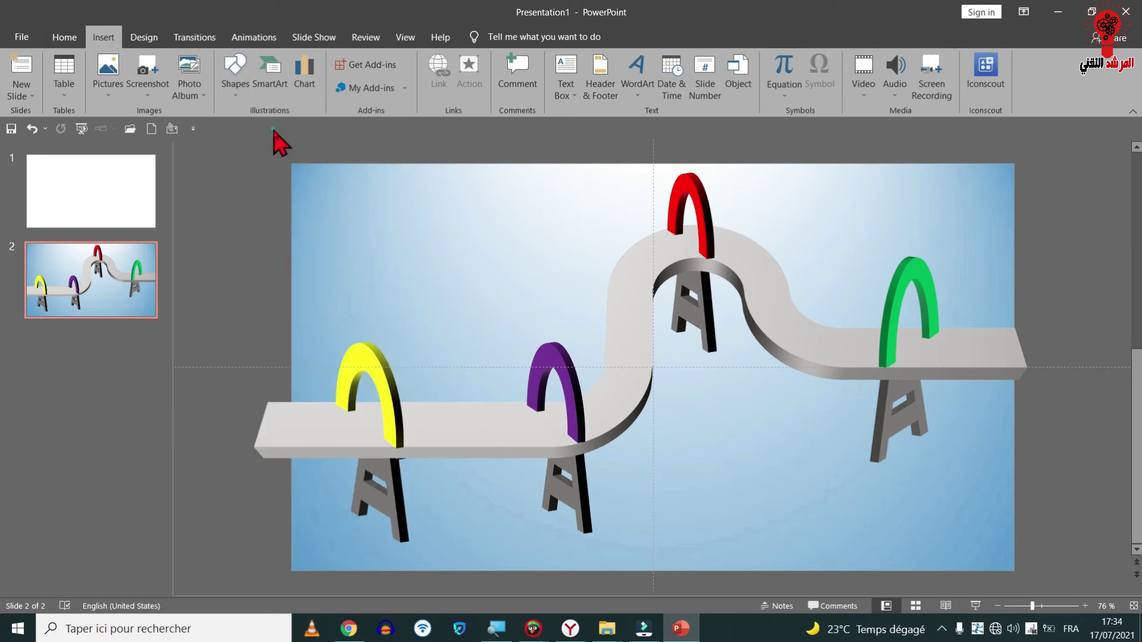
{"action": "left_click", "coordinate": [344, 298]}
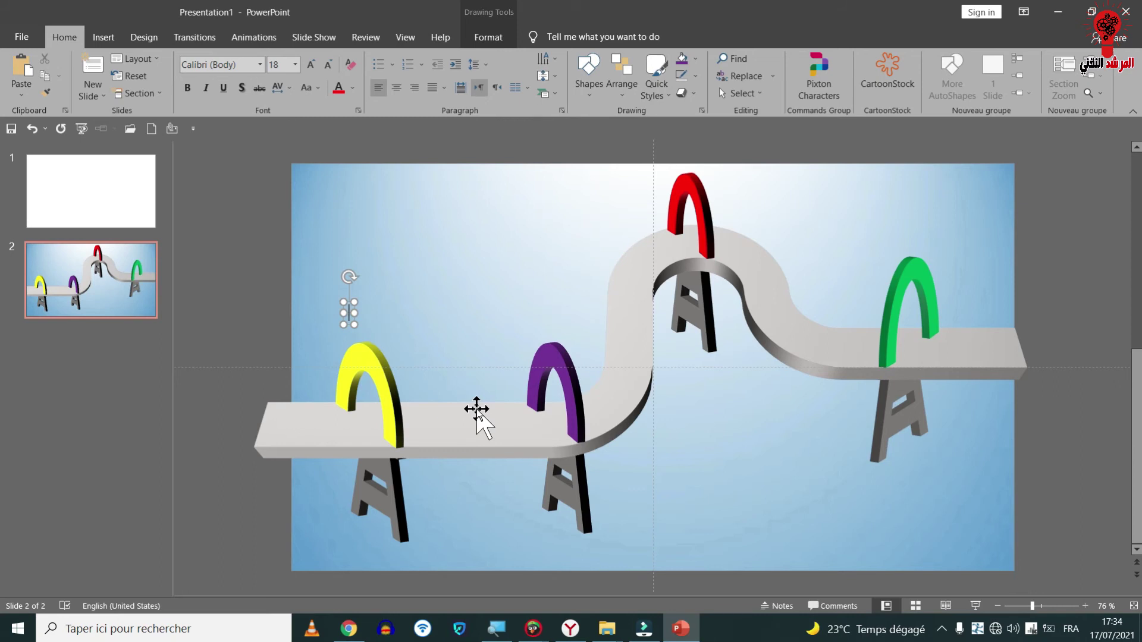
{"action": "type", "text": "1990"}
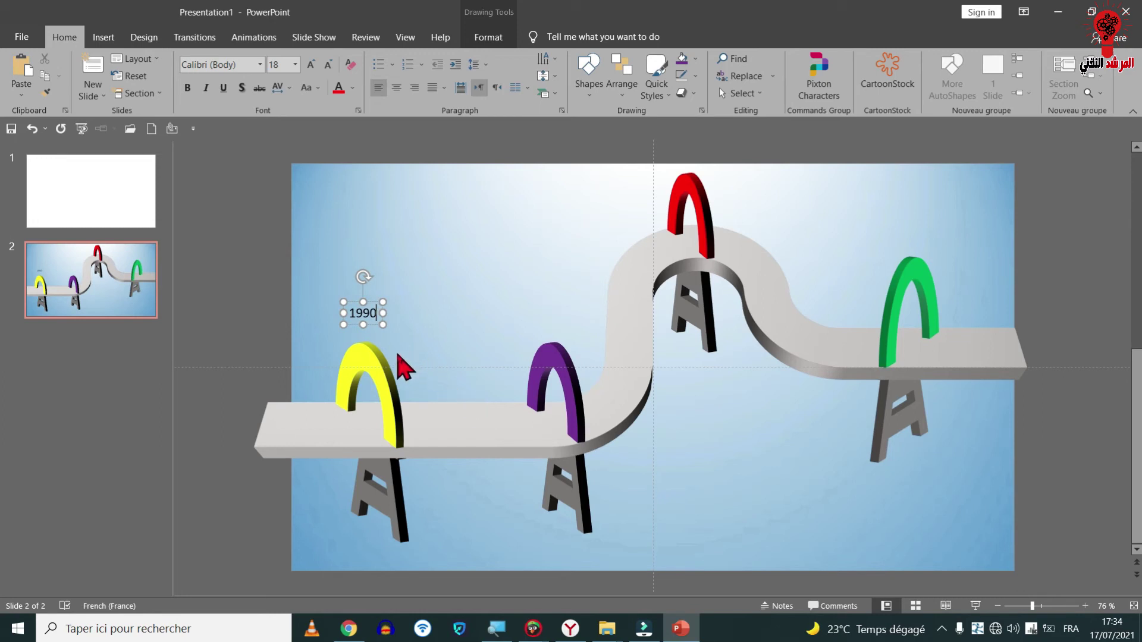
Make the 1990 label bold and open its font size for editing.
{"action": "double_click", "coordinate": [370, 314]}
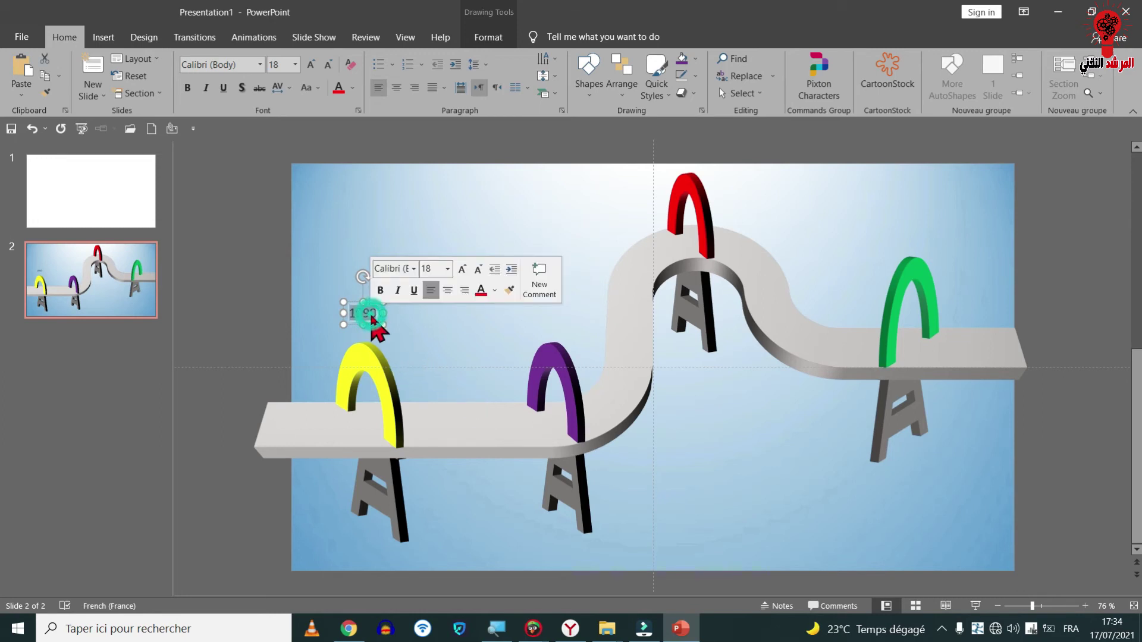
{"action": "left_click", "coordinate": [380, 289]}
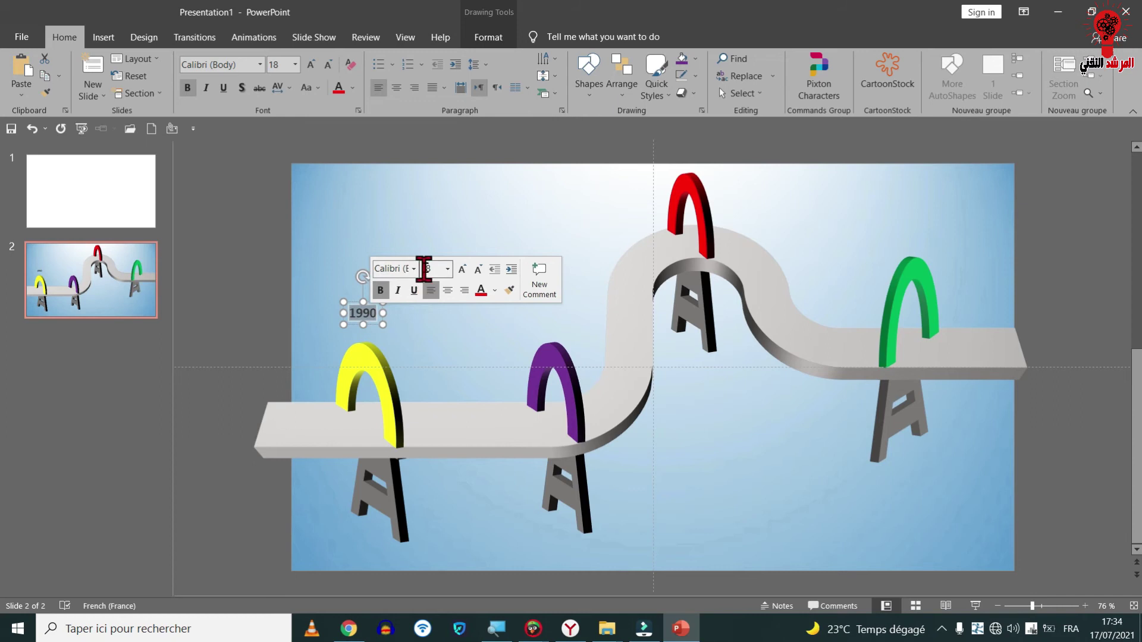
{"action": "left_click", "coordinate": [447, 269]}
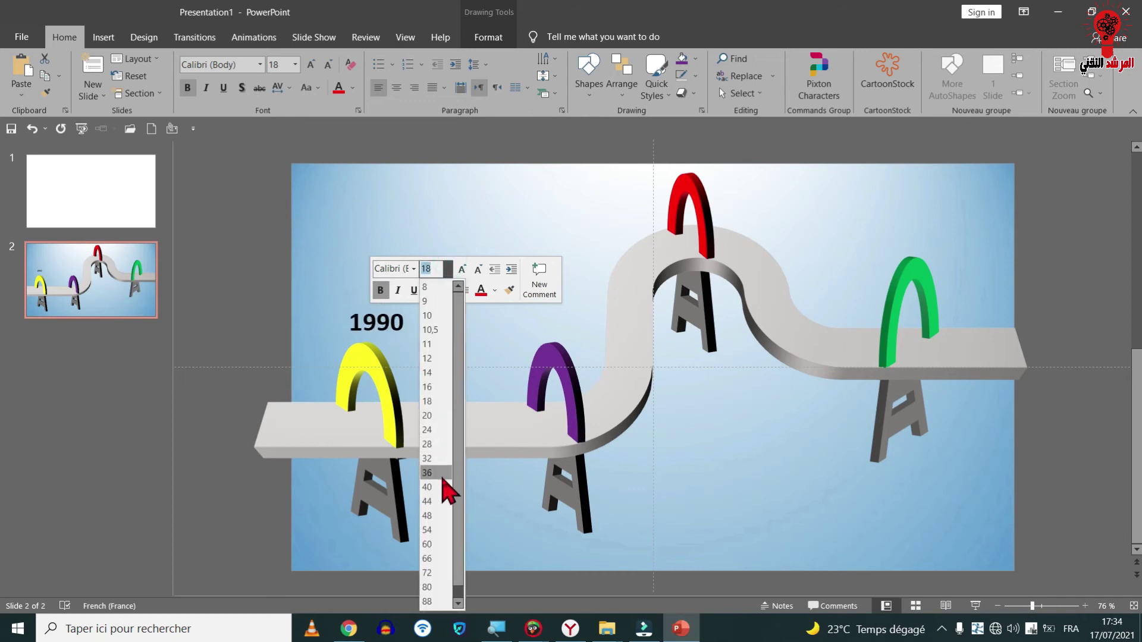